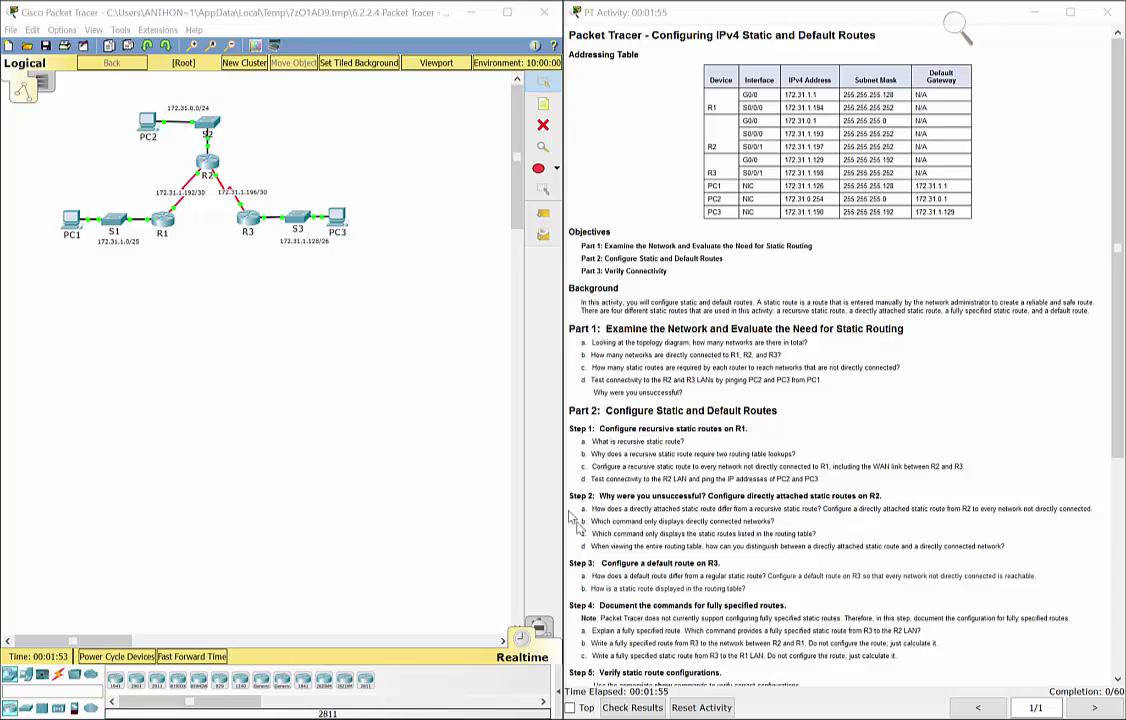
- Examine the routers, PCs and subnet labels of the topology at 300% magnification, and restore the view to 100%
{"action": "left_click", "coordinate": [957, 28]}
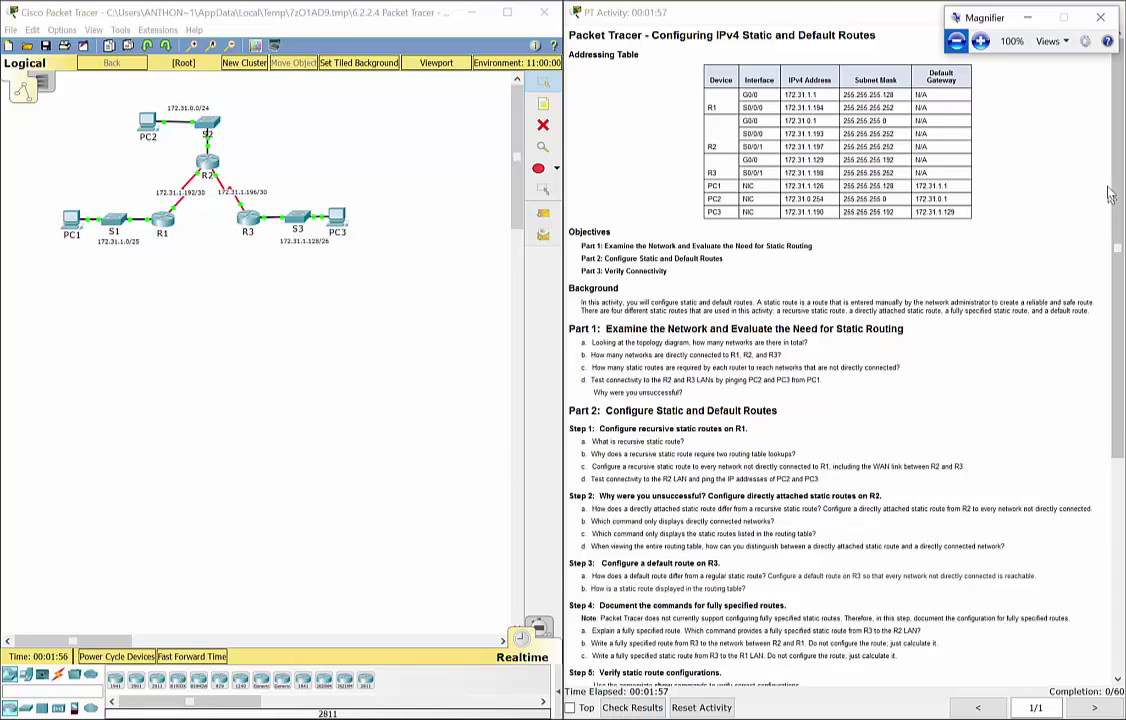
{"action": "left_click", "coordinate": [979, 42]}
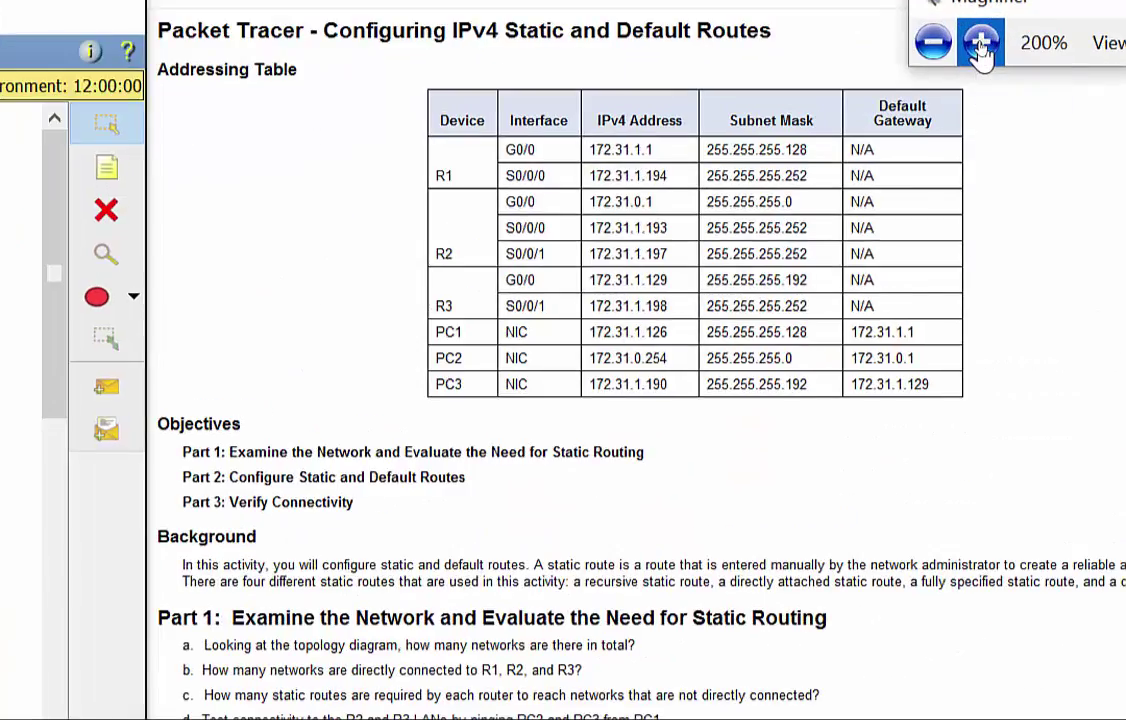
{"action": "left_click", "coordinate": [979, 42]}
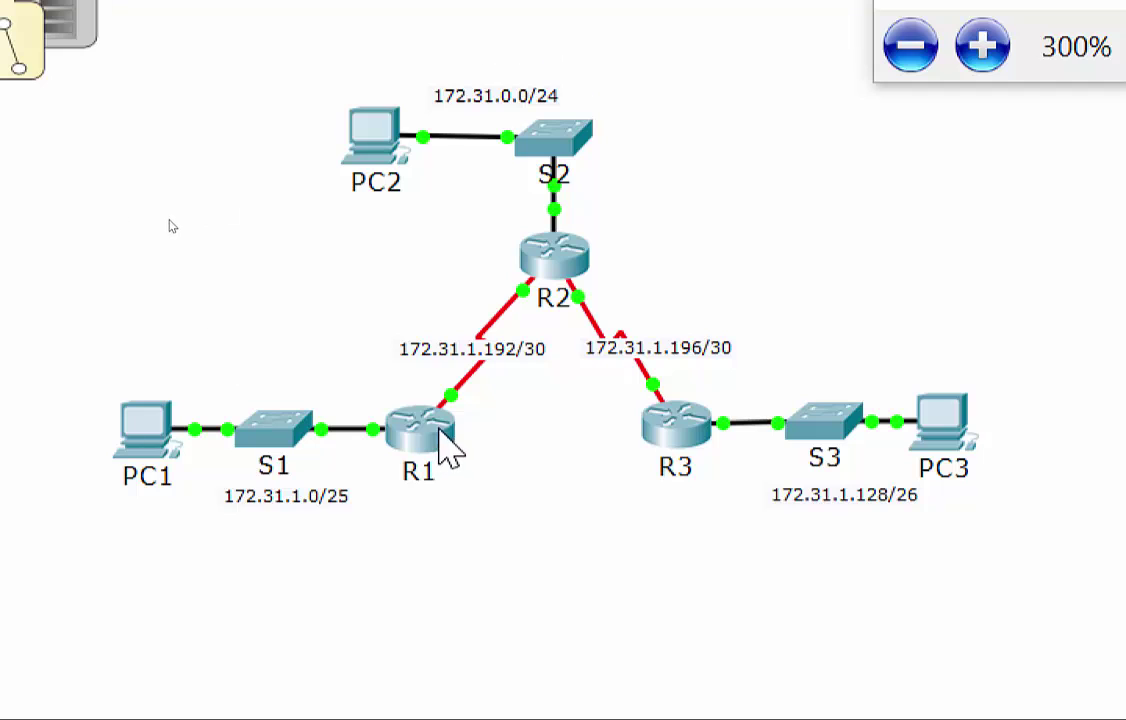
{"action": "mouse_move", "coordinate": [432, 505]}
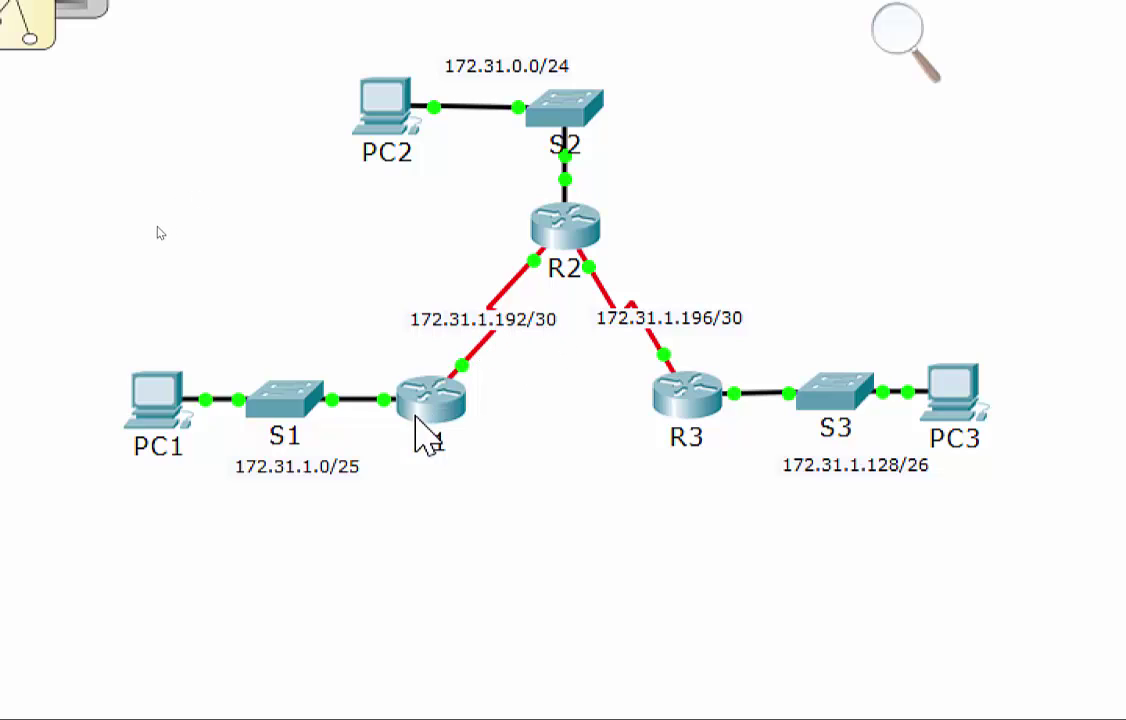
{"action": "mouse_move", "coordinate": [424, 438]}
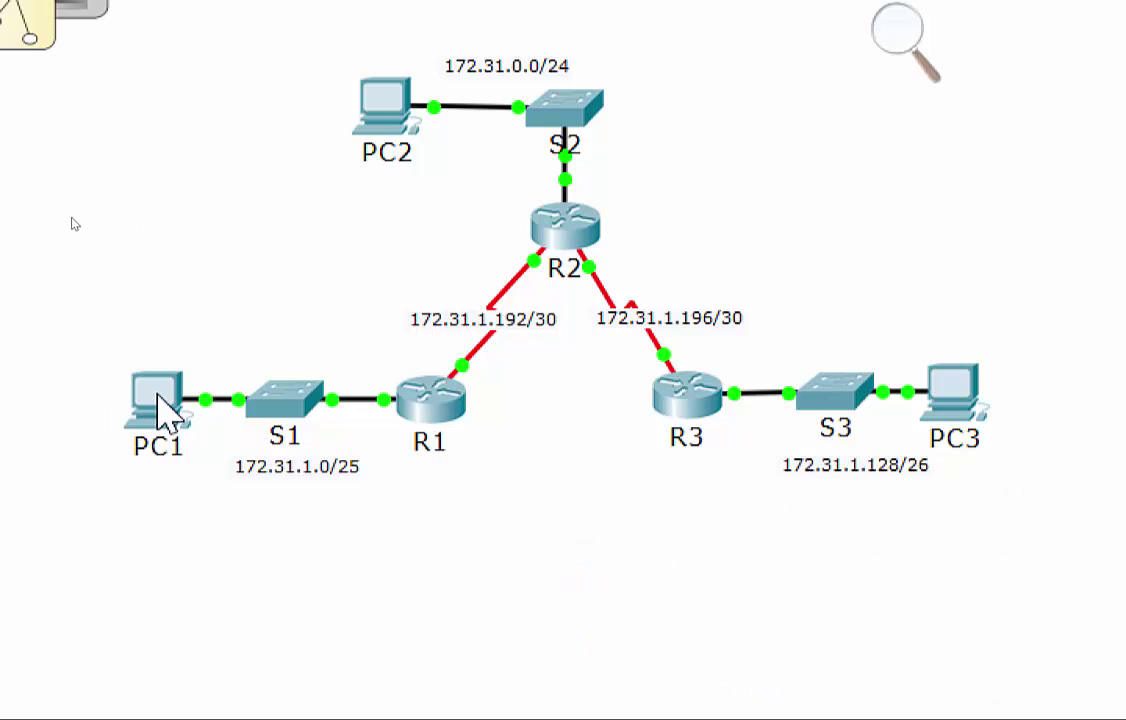
{"action": "mouse_move", "coordinate": [163, 405]}
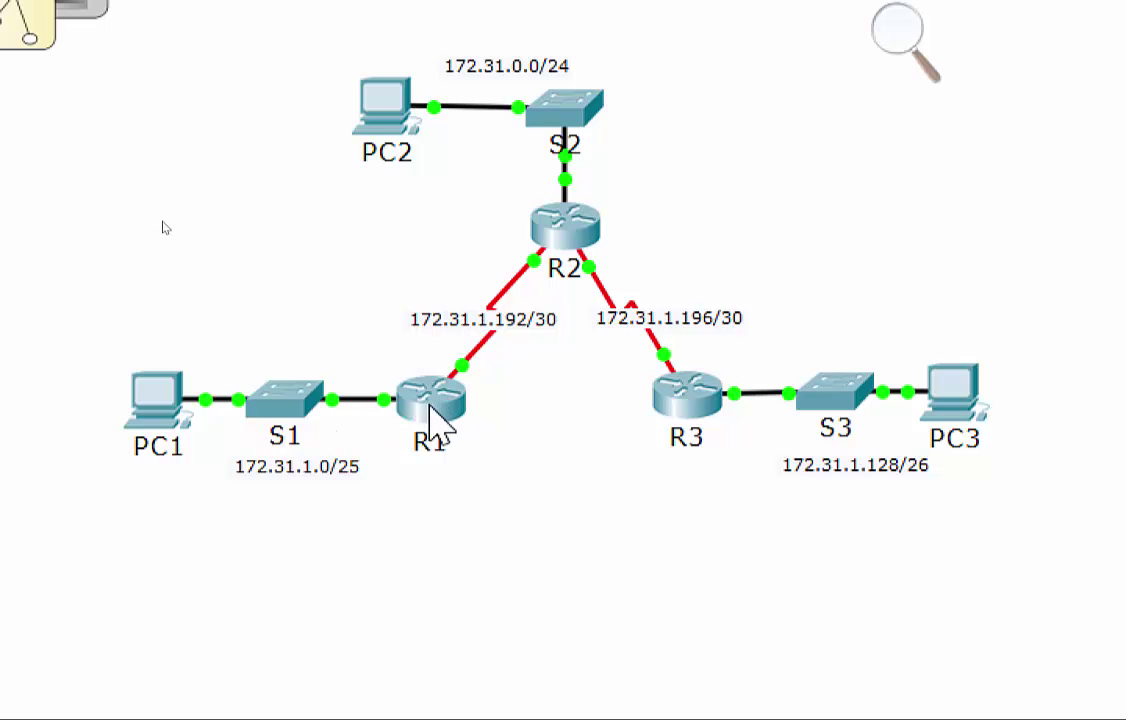
{"action": "mouse_move", "coordinate": [432, 408]}
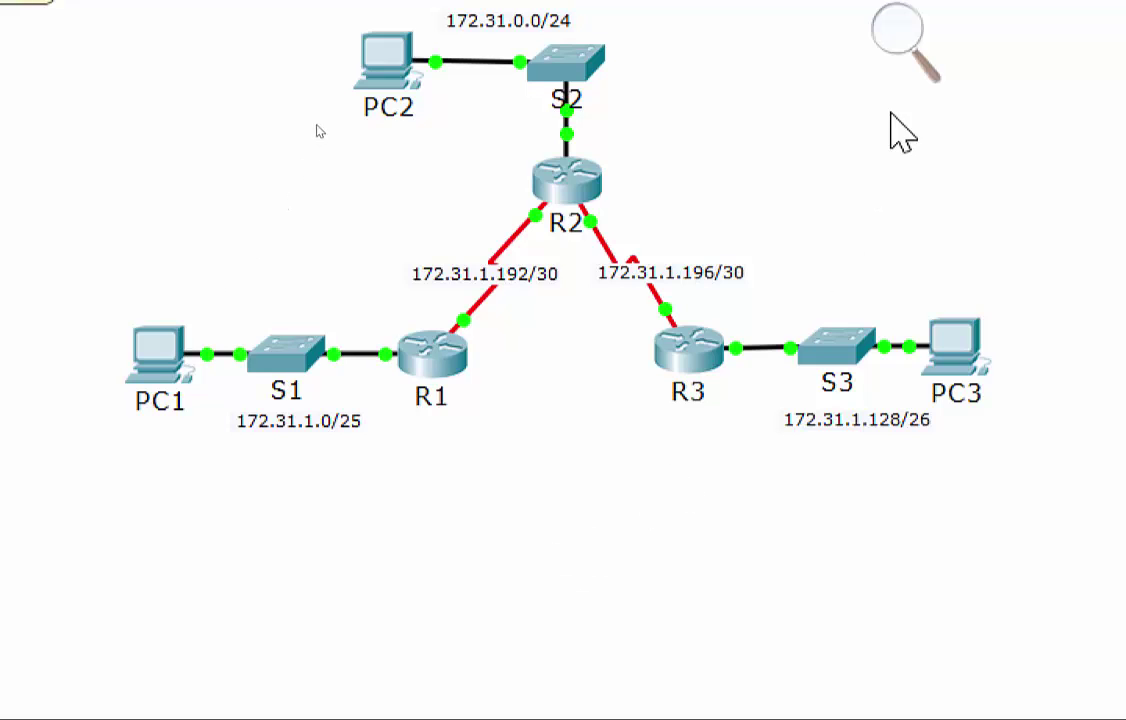
{"action": "left_click", "coordinate": [897, 55]}
{"action": "left_click", "coordinate": [910, 90]}
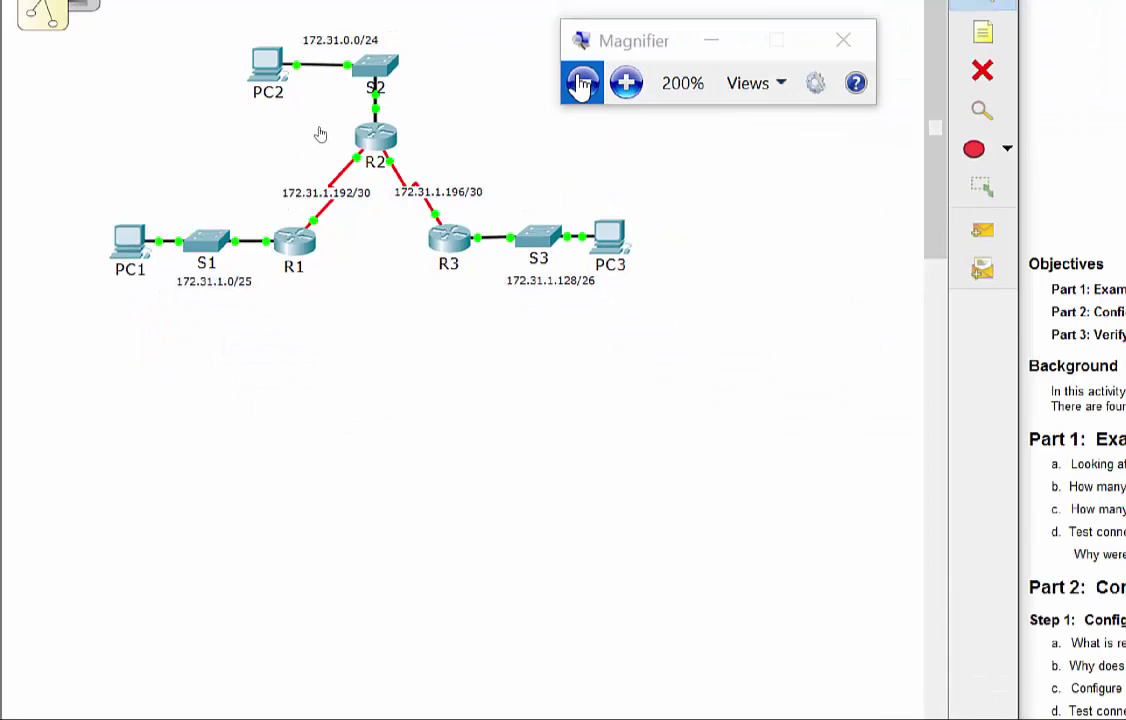
{"action": "left_click", "coordinate": [910, 90]}
{"action": "left_click", "coordinate": [392, 110]}
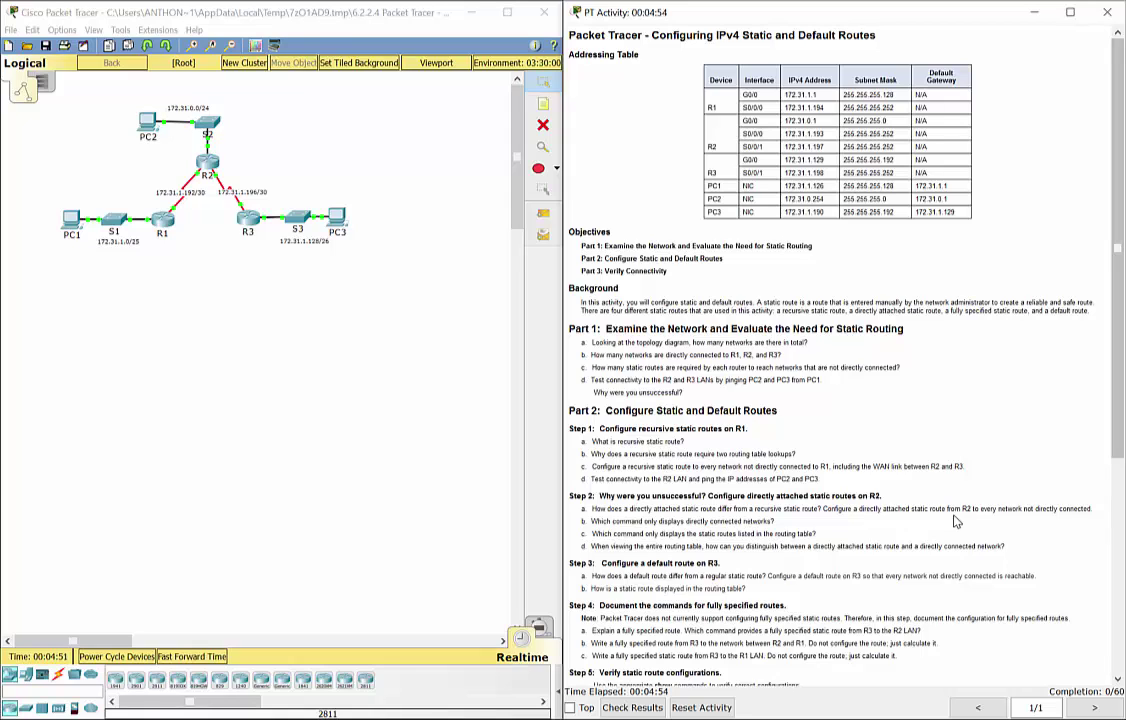
- Read the Part 2, Step 1 instructions on configuring recursive static routes on R1
{"action": "scroll", "coordinate": [828, 457], "scroll_direction": "down", "scroll_amount": 5}
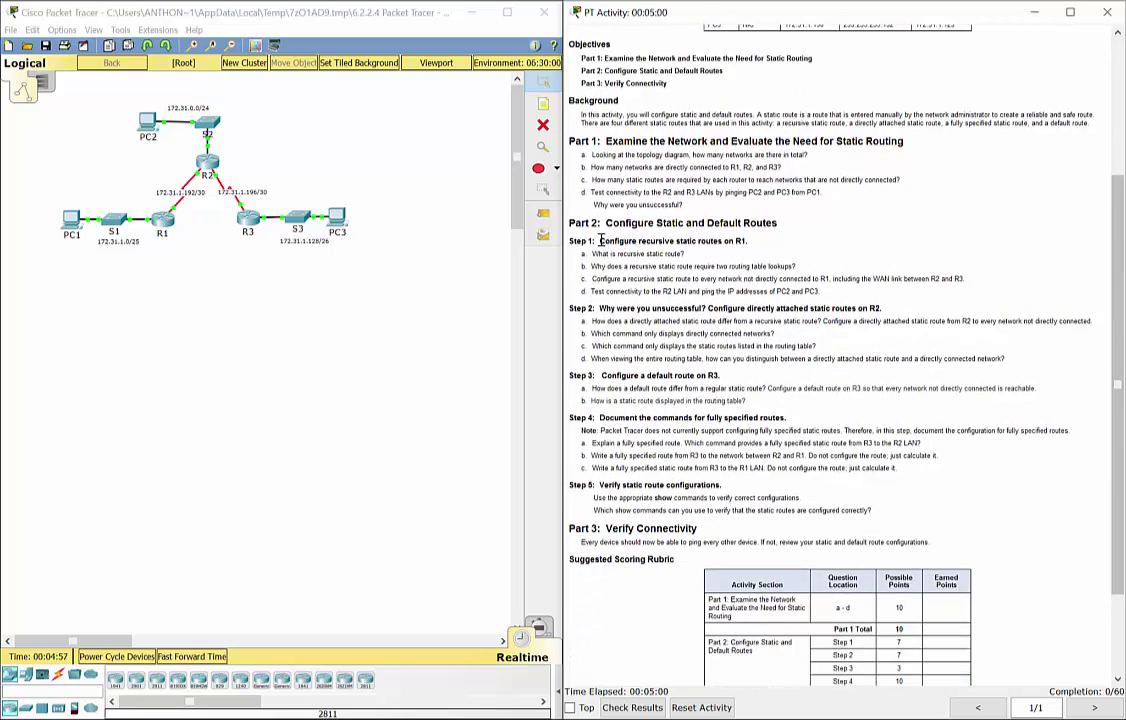
{"action": "left_click_drag", "start_coordinate": [602, 241], "coordinate": [743, 242]}
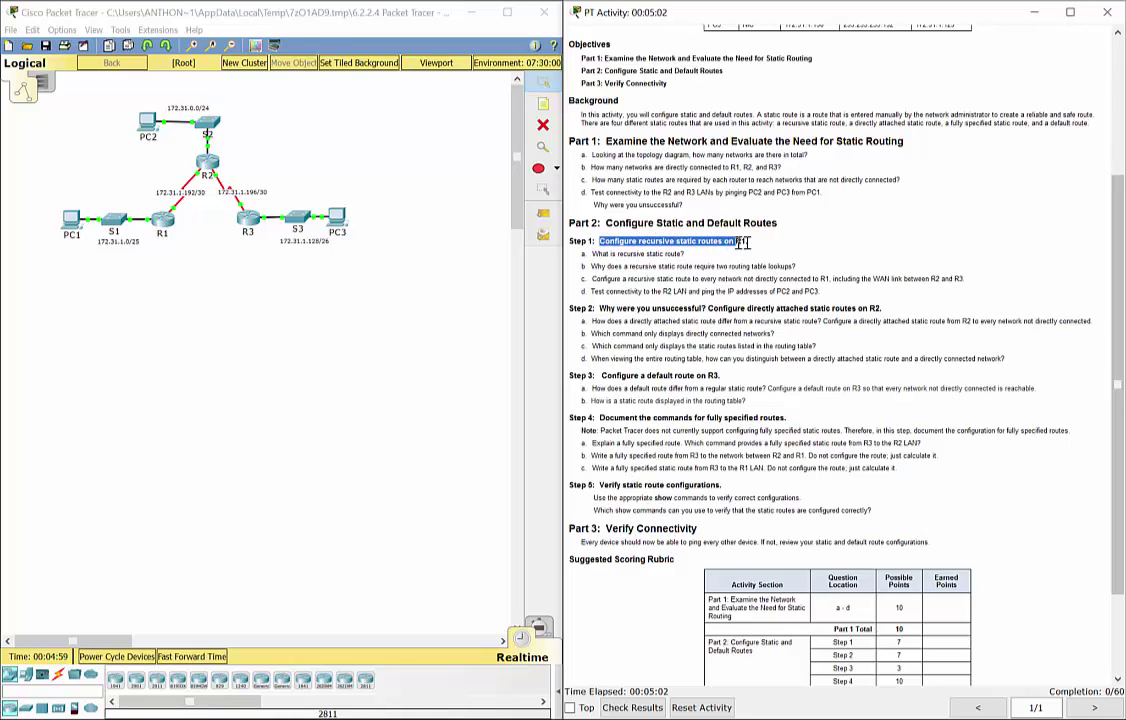
{"action": "left_click", "coordinate": [727, 265]}
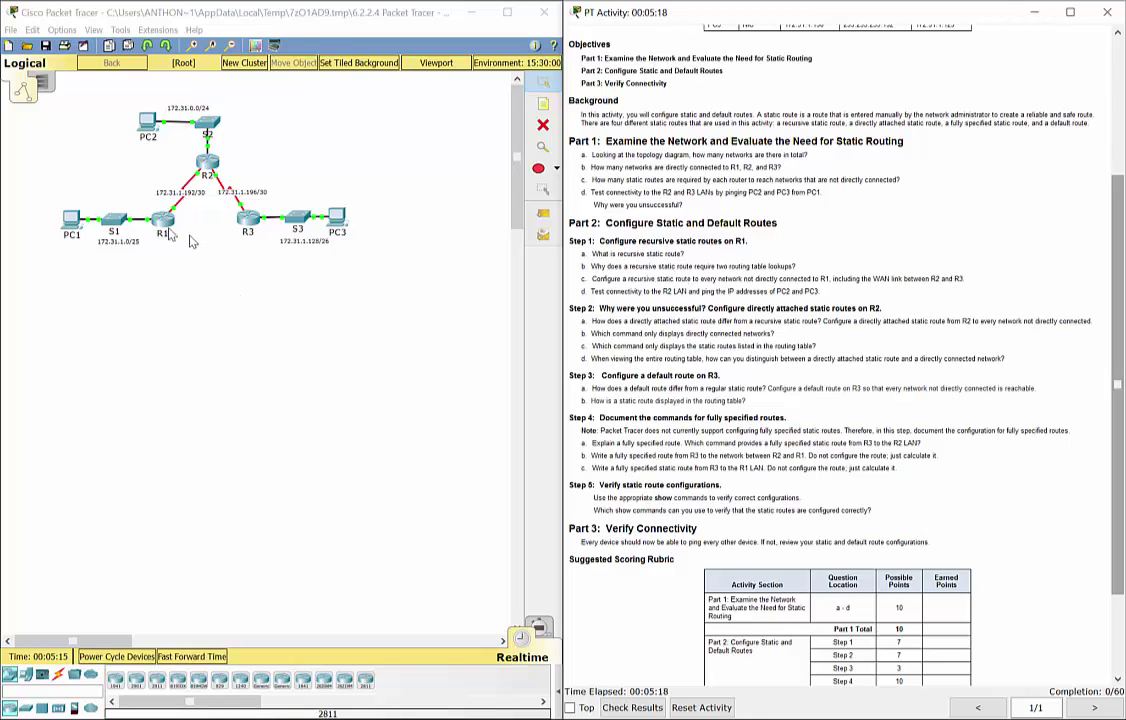
- Open router R1's device window and set the screen magnification to 200%
{"action": "key", "text": "super+plus"}
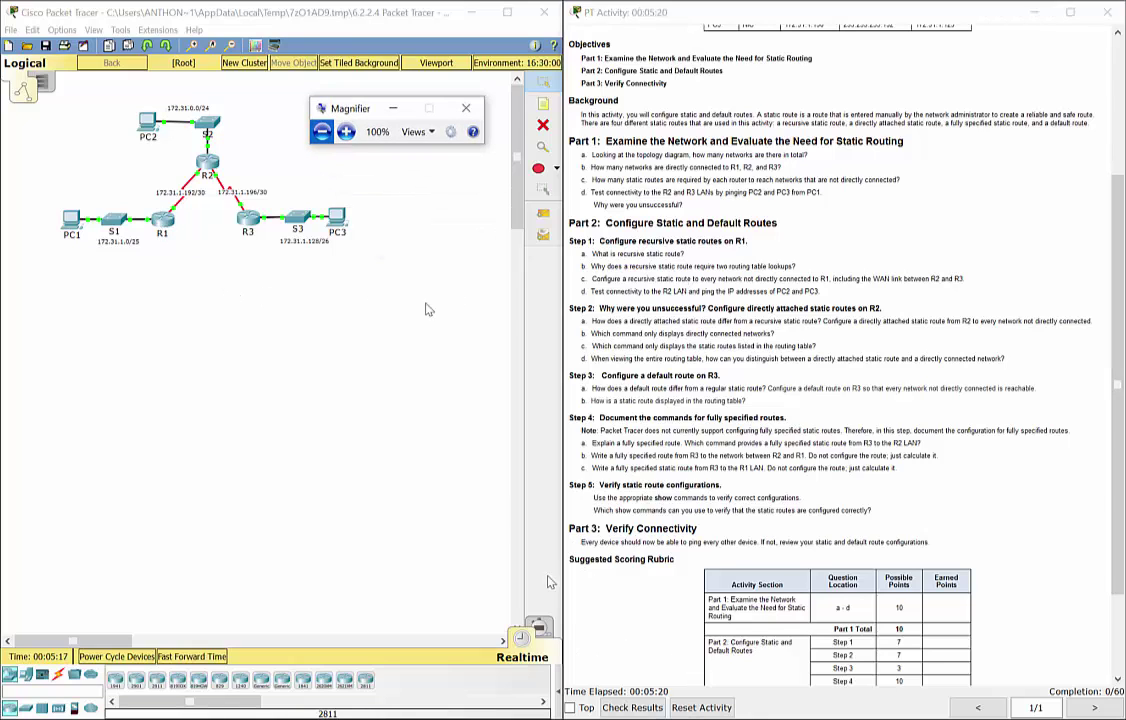
{"action": "double_click", "coordinate": [357, 131]}
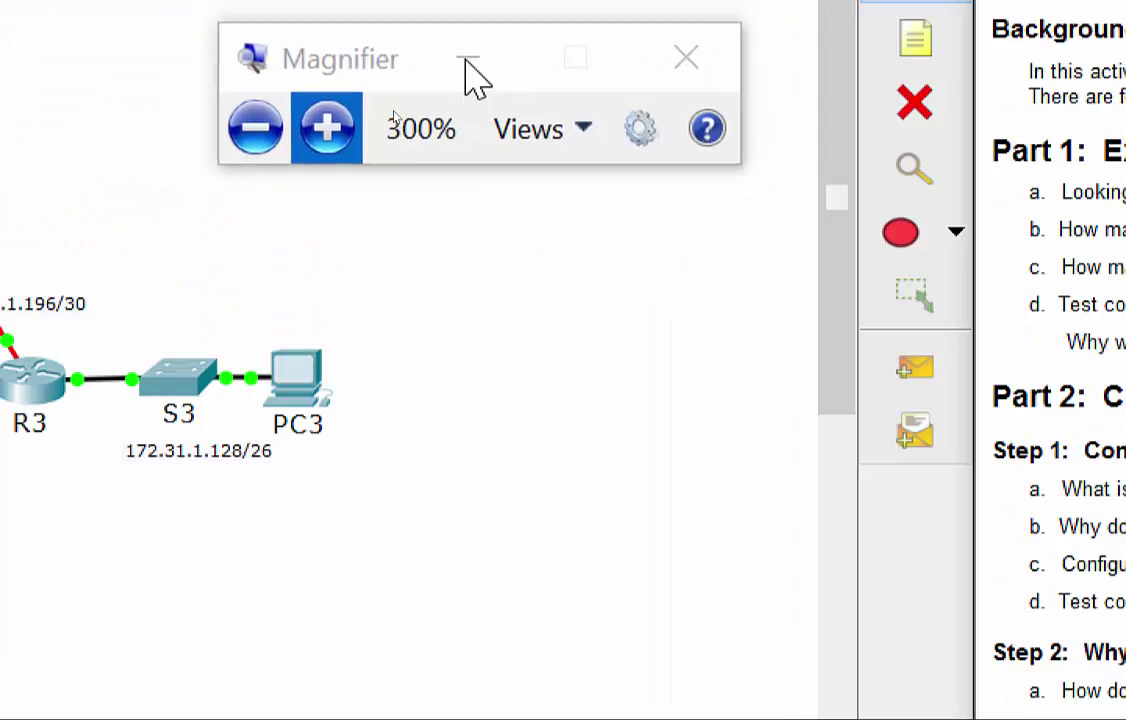
{"action": "left_click", "coordinate": [465, 56]}
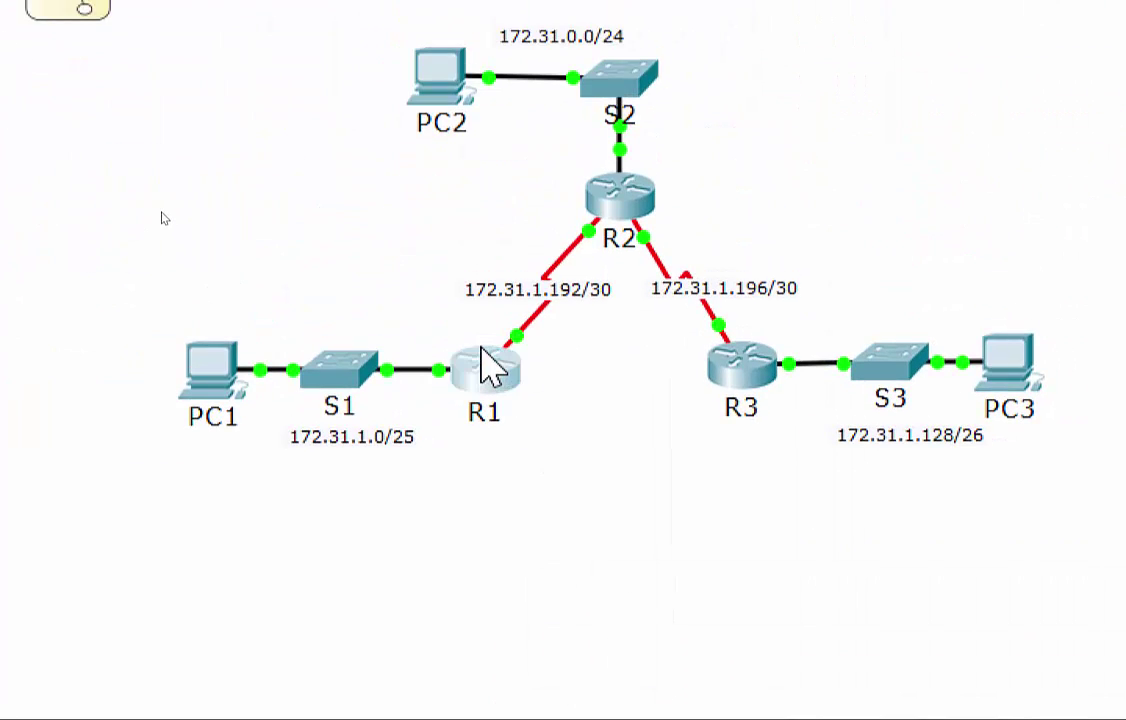
{"action": "left_click", "coordinate": [495, 425]}
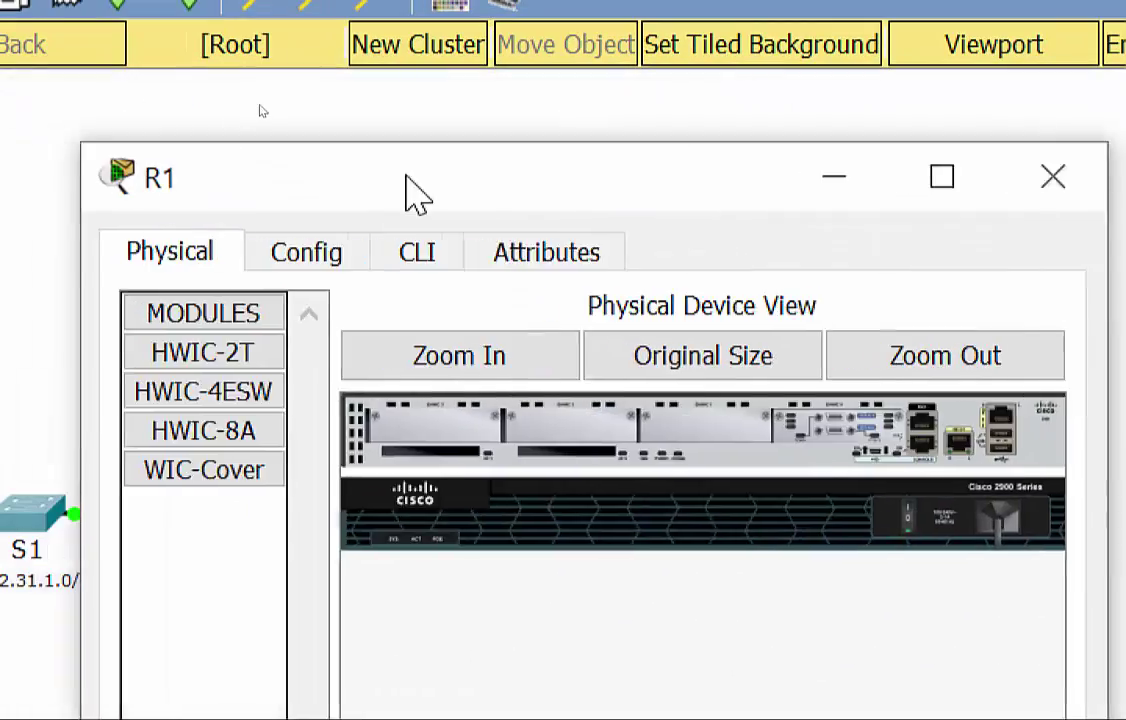
{"action": "left_click_drag", "start_coordinate": [412, 192], "coordinate": [675, 157]}
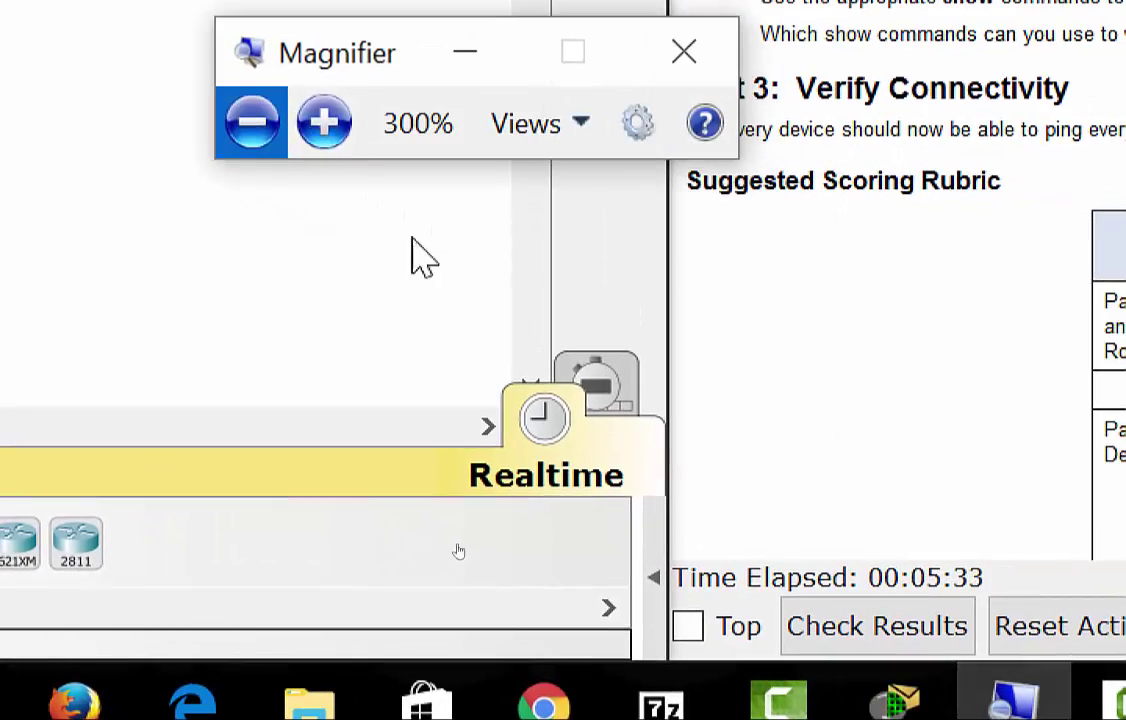
{"action": "left_click", "coordinate": [249, 118]}
{"action": "left_click", "coordinate": [393, 283]}
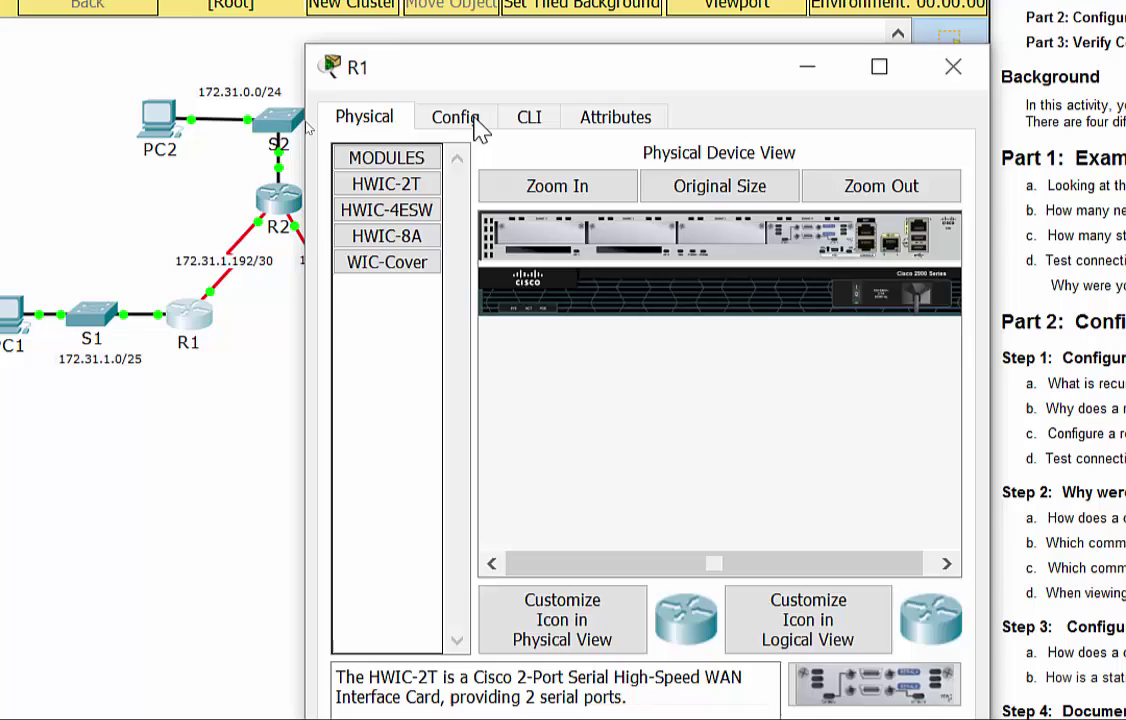
- Try R1's configuration page, and reopen the router on its command-line interface with the window beside the topology
{"action": "left_click", "coordinate": [478, 125]}
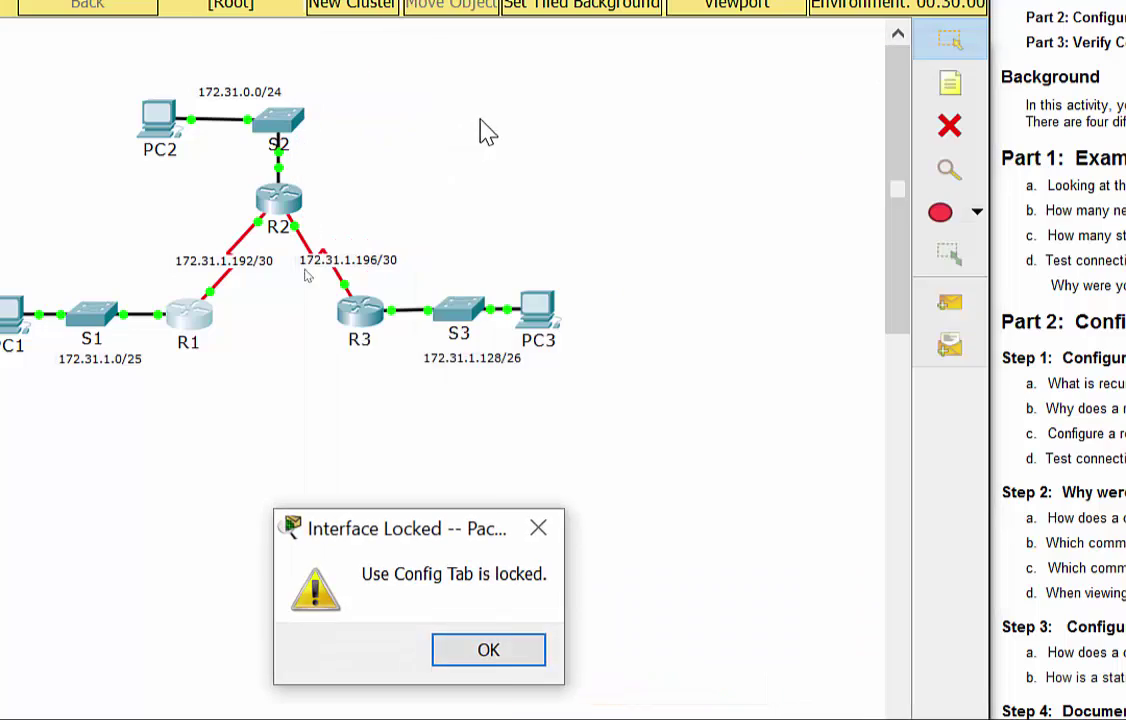
{"action": "left_click", "coordinate": [497, 658]}
{"action": "left_click", "coordinate": [200, 338]}
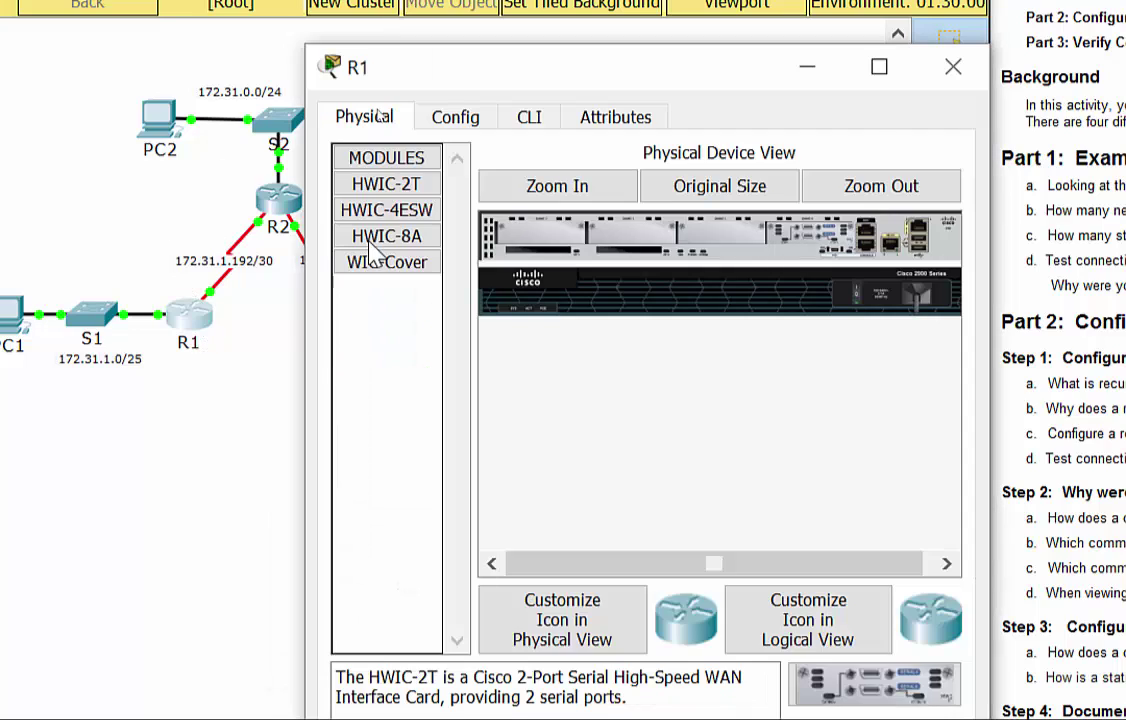
{"action": "left_click", "coordinate": [538, 124]}
{"action": "left_click_drag", "start_coordinate": [549, 75], "coordinate": [799, 48]}
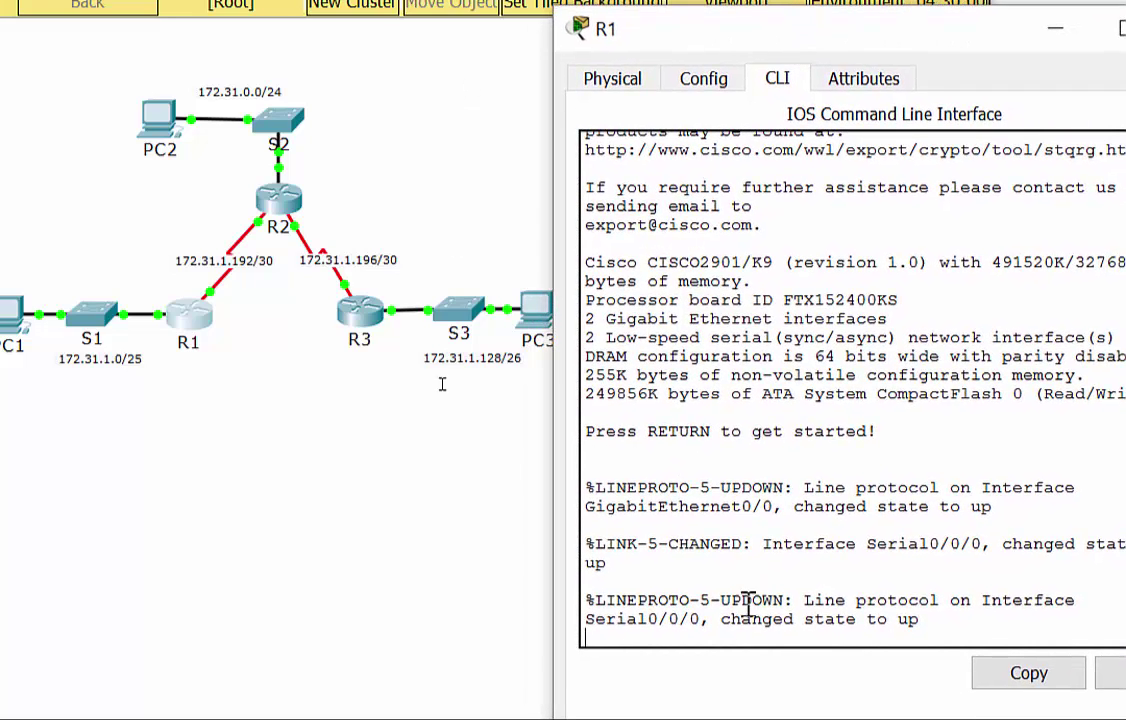
- Enter privileged EXEC and global configuration mode on R1 with en and config t, and shorten the console window
{"action": "key", "text": "Return"}
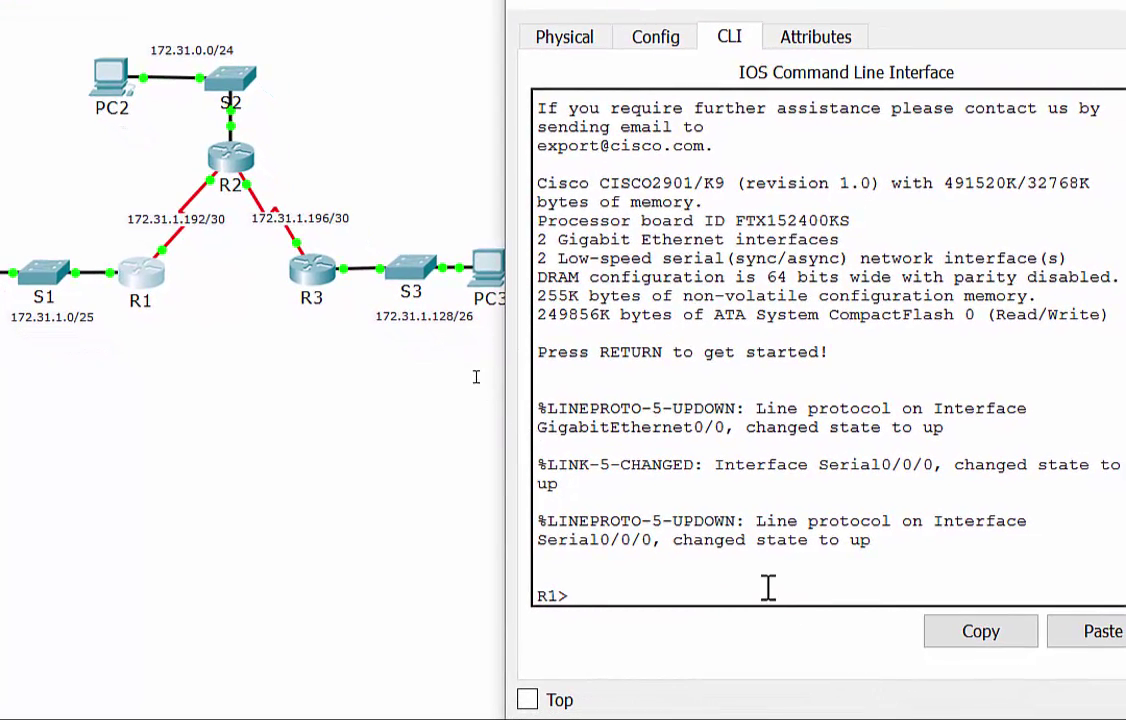
{"action": "type", "text": "en"}
{"action": "key", "text": "Return"}
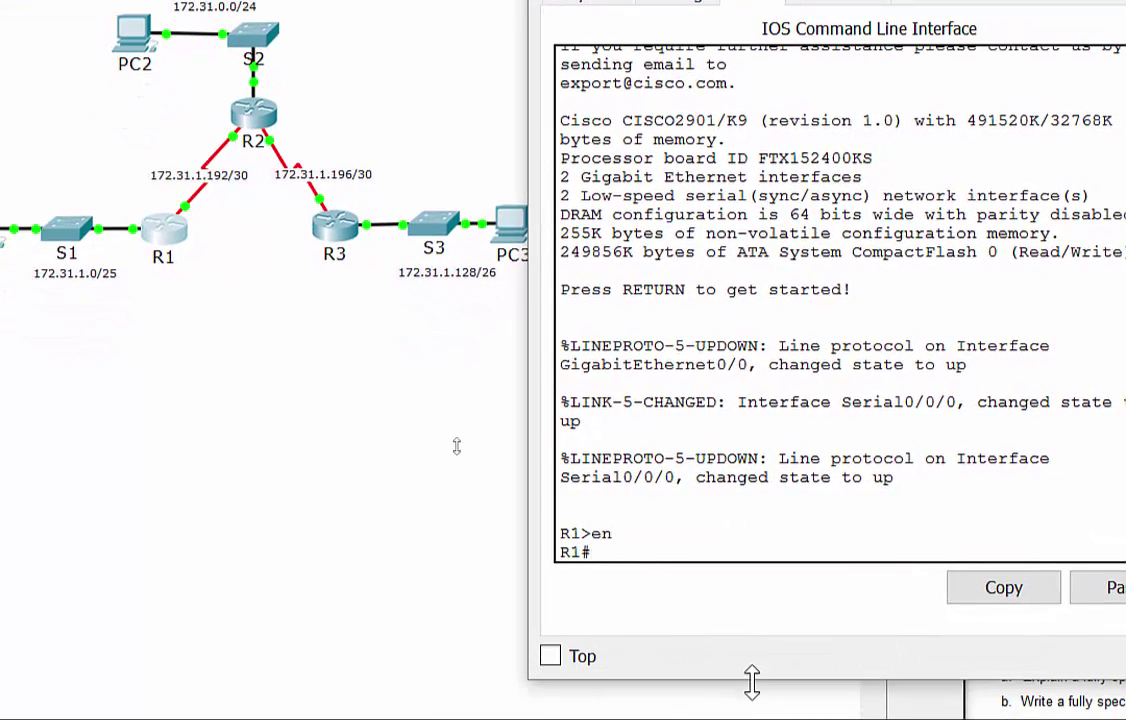
{"action": "left_click_drag", "start_coordinate": [749, 679], "coordinate": [766, 596]}
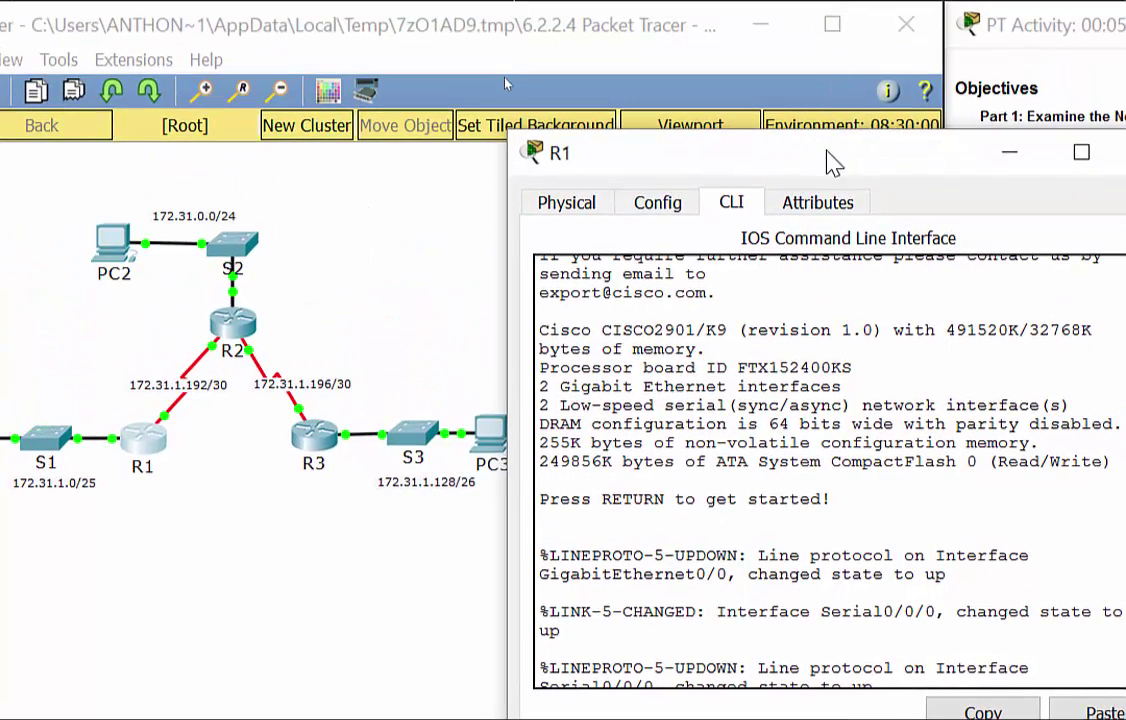
{"action": "left_click_drag", "start_coordinate": [830, 155], "coordinate": [846, 49]}
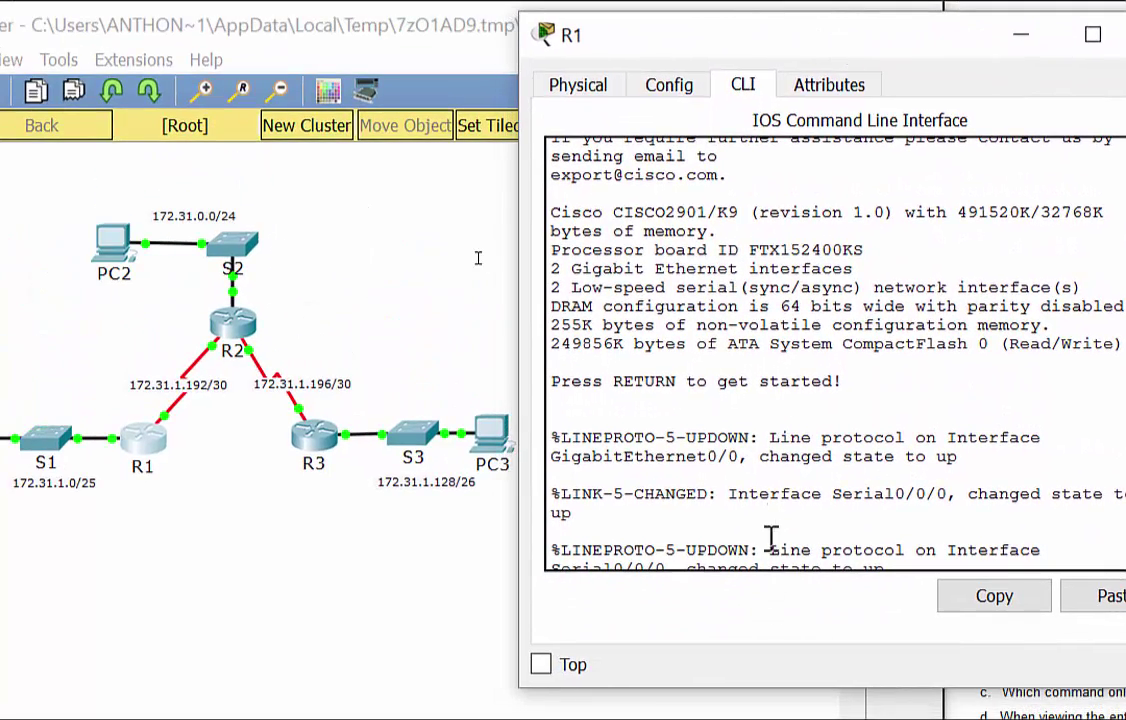
{"action": "key", "text": "Return"}
{"action": "type", "text": "config t"}
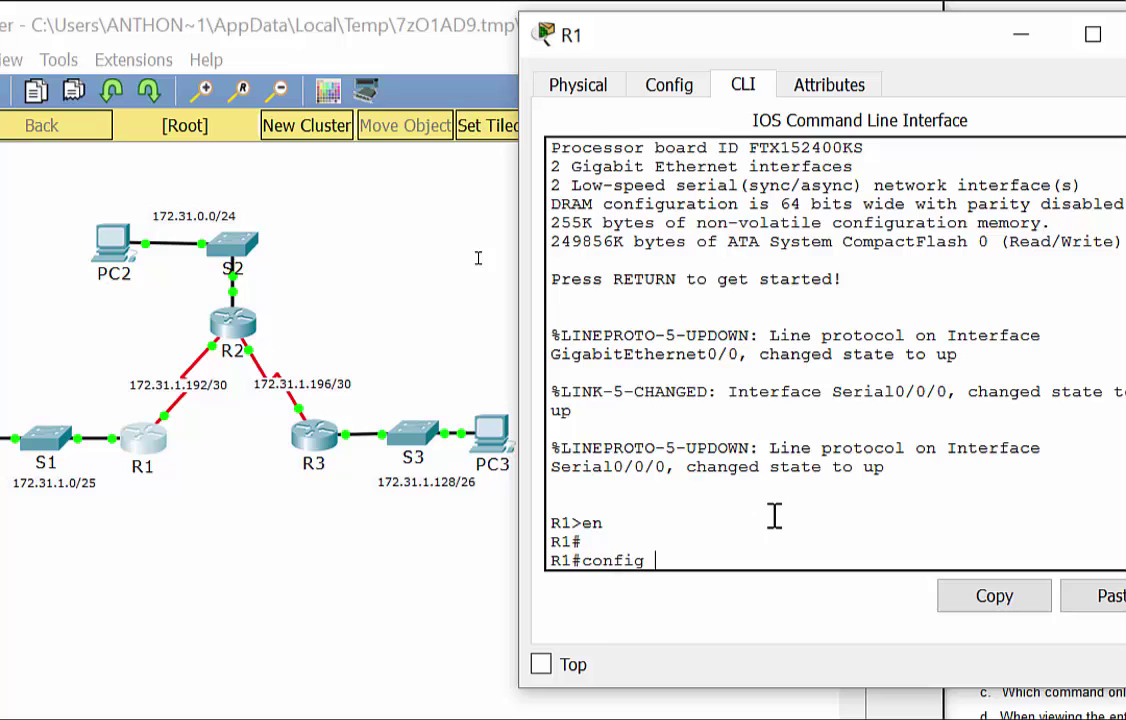
{"action": "key", "text": "Return"}
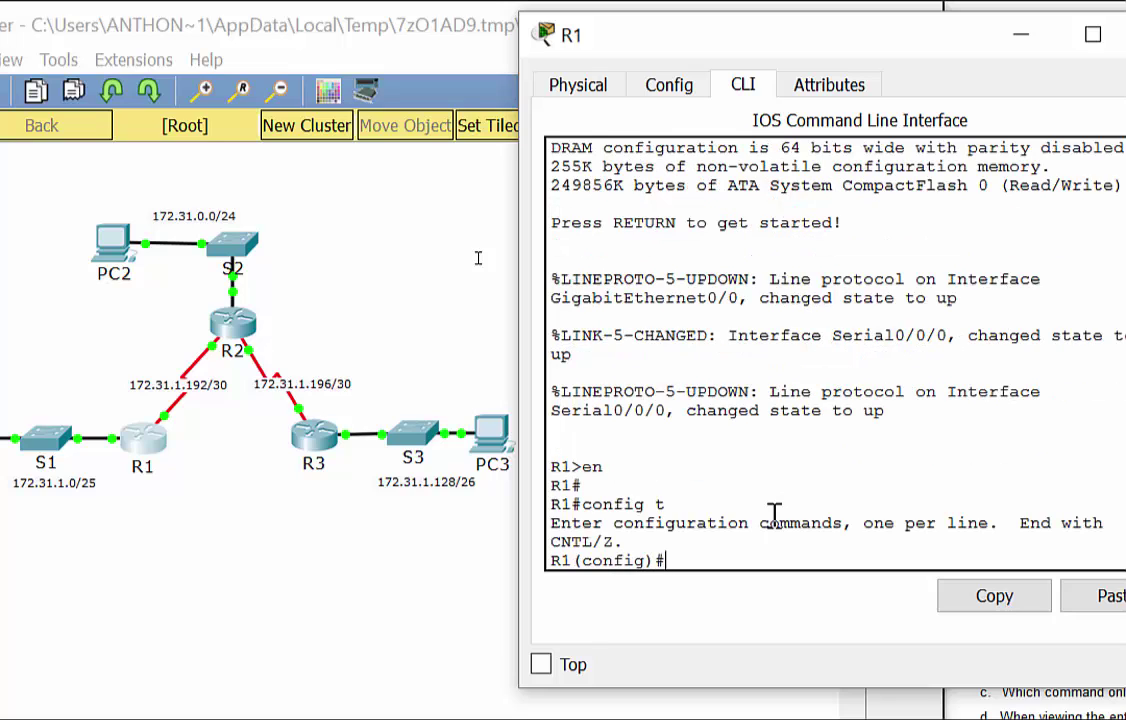
- Enter the network and mask of R1's first static route with ip route 172.31.0.0 255.255.255.0, leaving the command open
{"action": "type", "text": "ip route 172.31"}
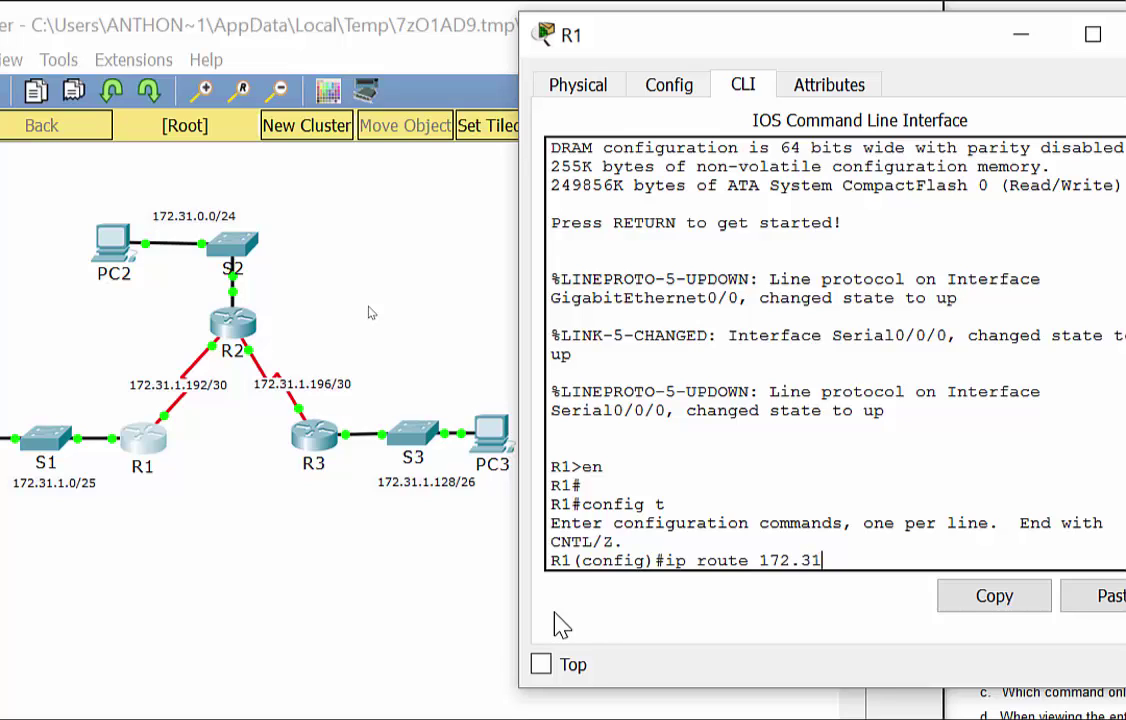
{"action": "type", "text": ".0.0 255.255.255.0"}
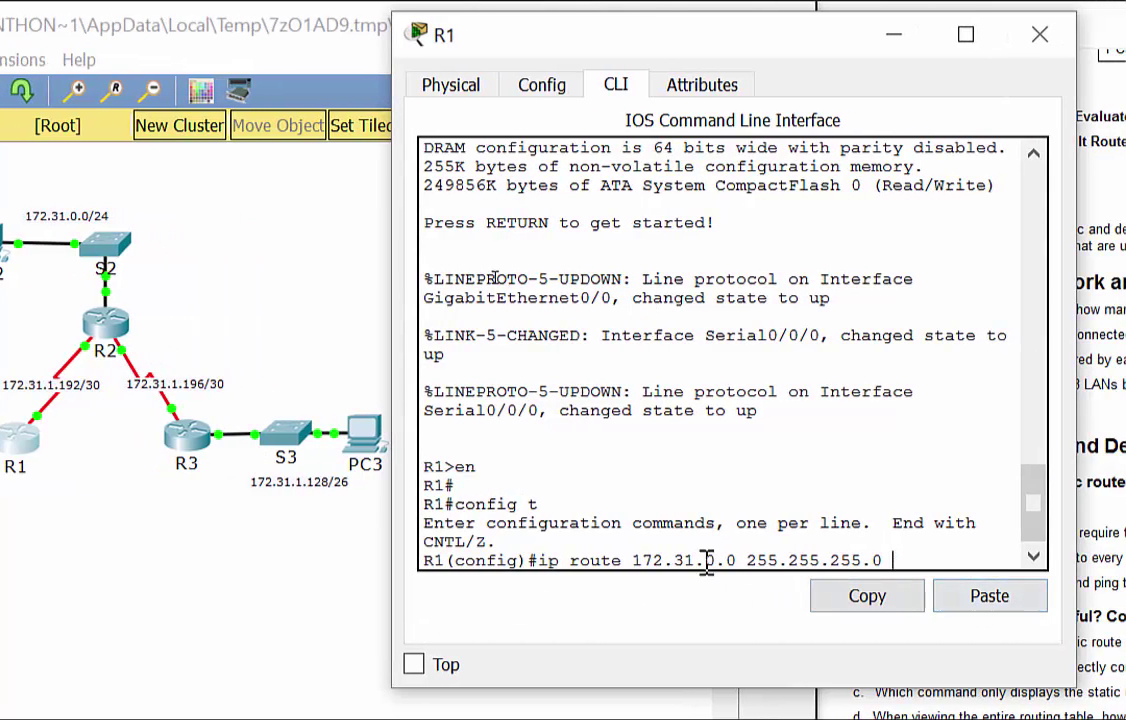
{"action": "left_click_drag", "start_coordinate": [620, 560], "coordinate": [538, 568]}
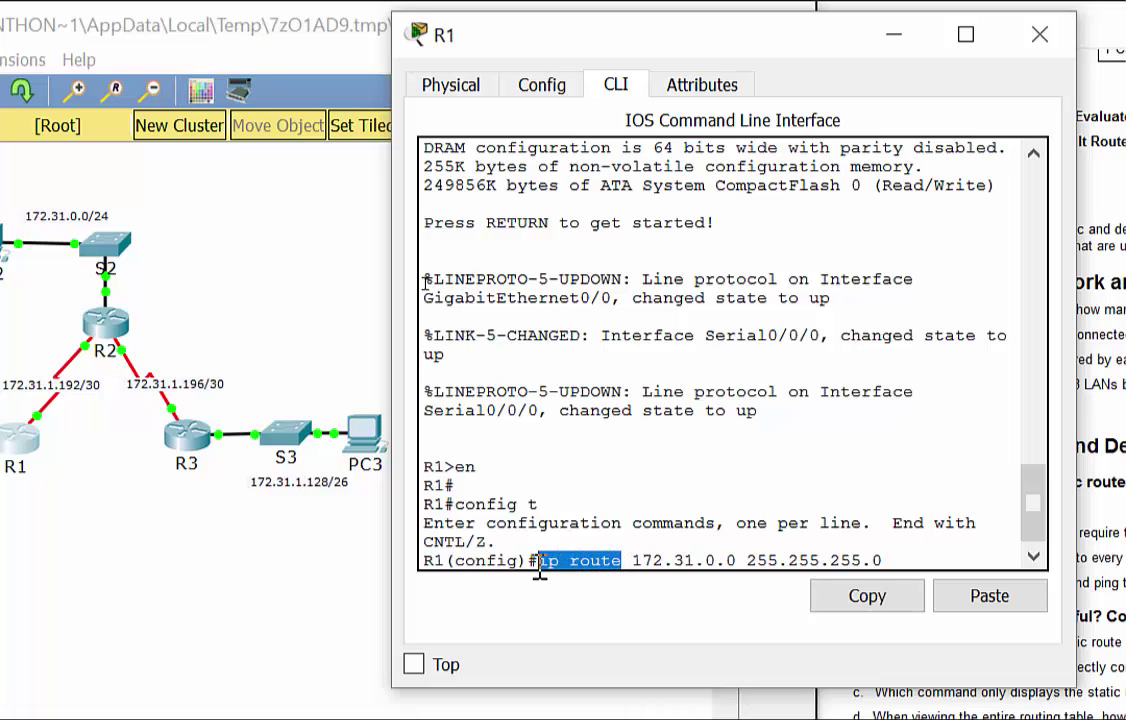
{"action": "left_click", "coordinate": [646, 561]}
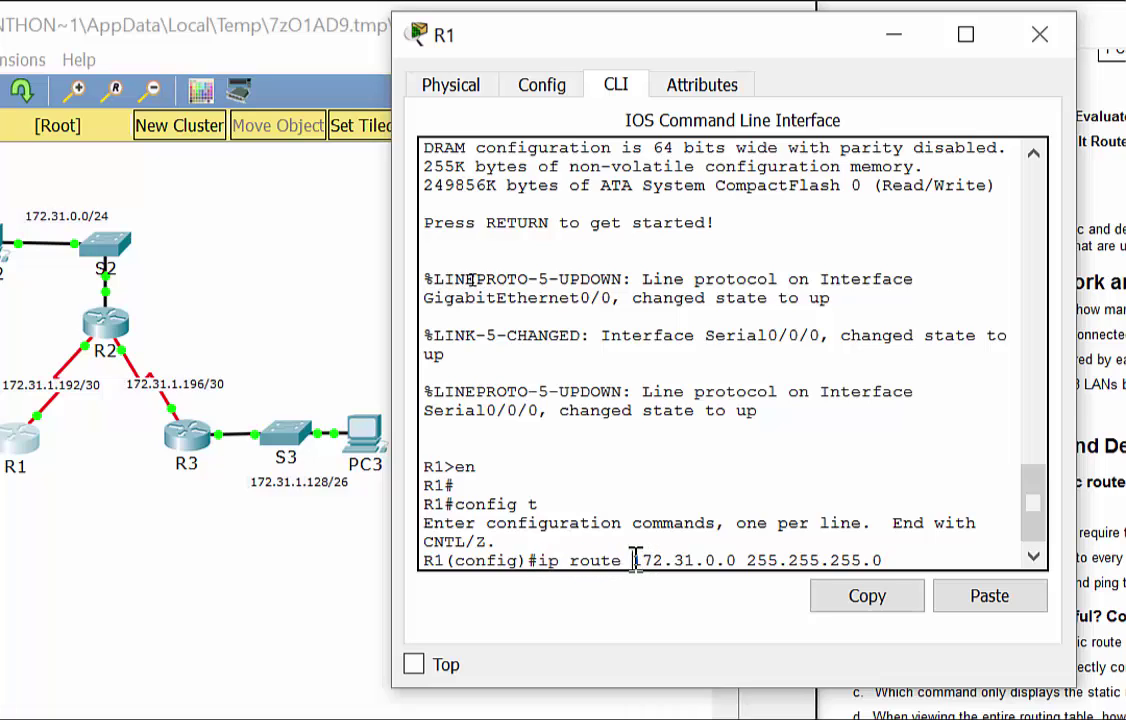
{"action": "left_click_drag", "start_coordinate": [634, 560], "coordinate": [739, 561]}
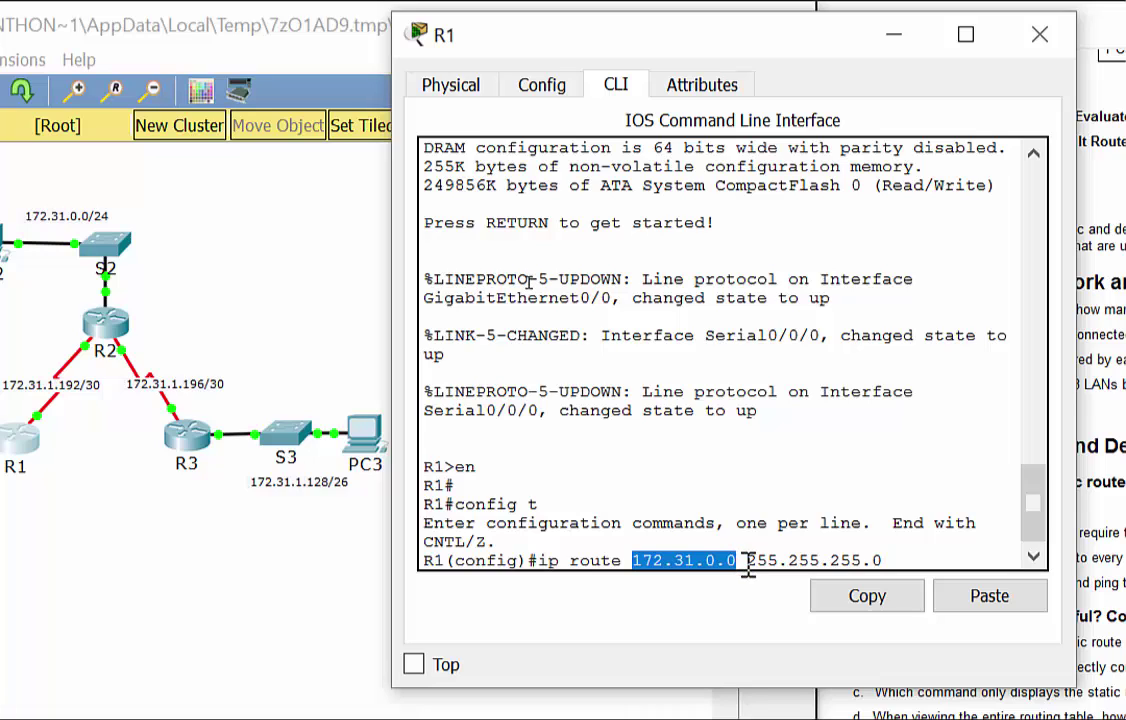
{"action": "left_click_drag", "start_coordinate": [748, 562], "coordinate": [898, 560]}
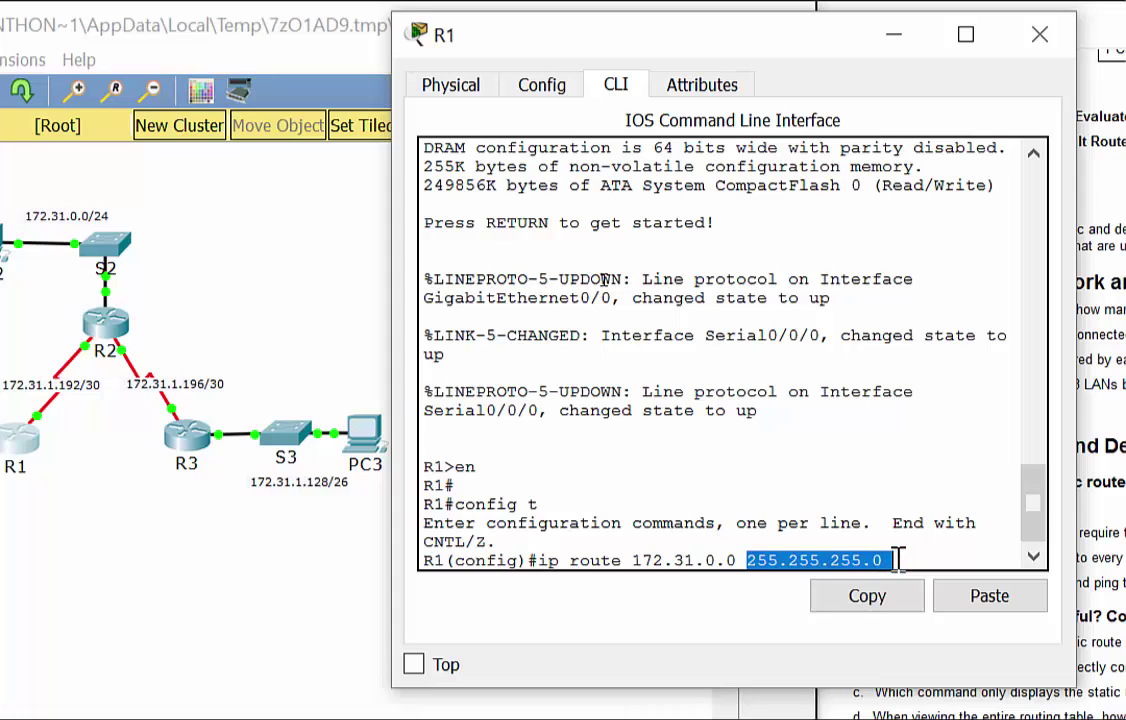
{"action": "left_click", "coordinate": [898, 560]}
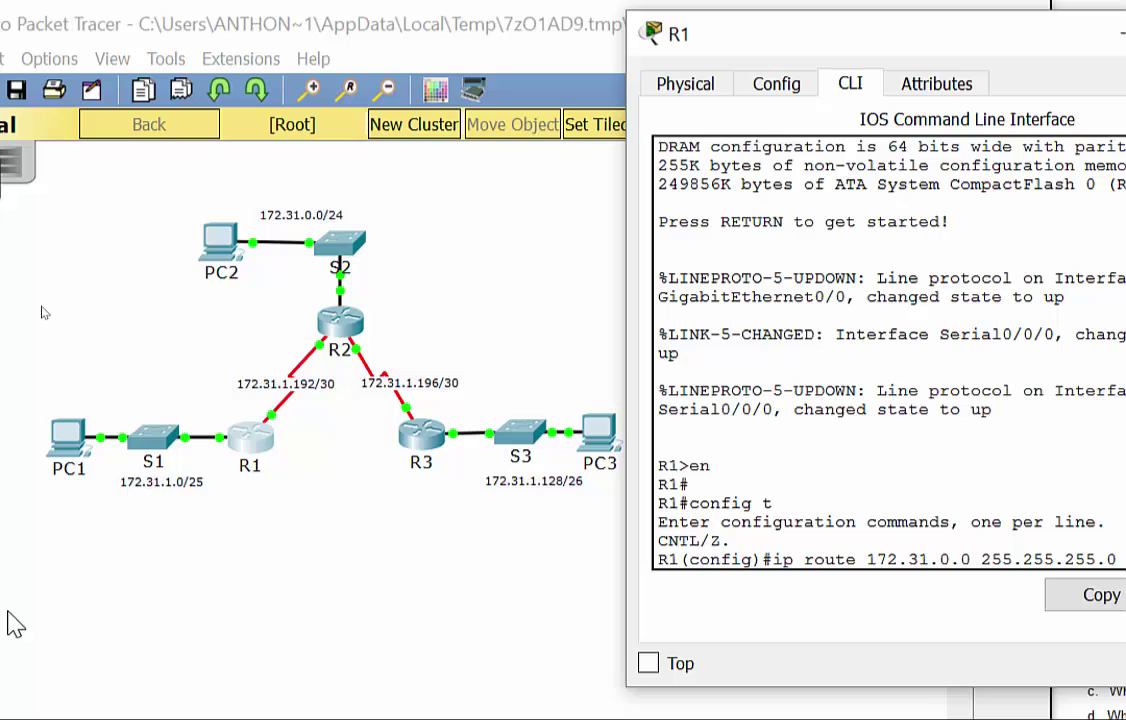
- Trace the path from PC1 through R1 to R2 in the topology, and copy R2's S0/0/0 address 172.31.1.193 from the addressing table
{"action": "left_click", "coordinate": [110, 562]}
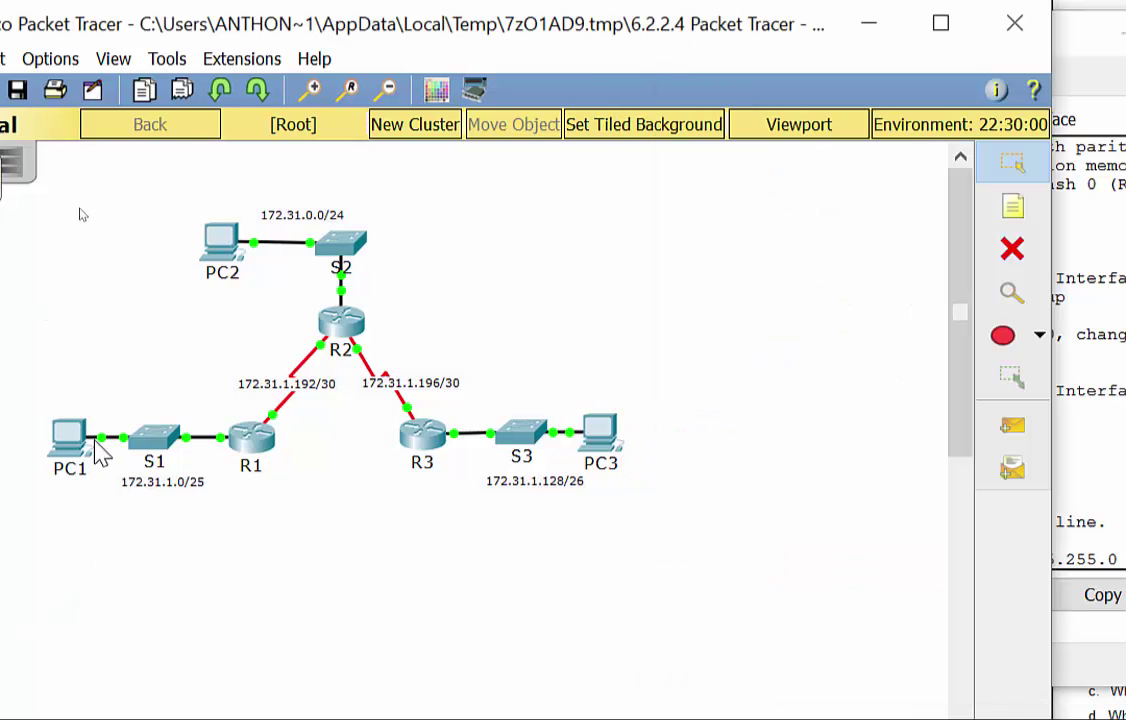
{"action": "mouse_move", "coordinate": [85, 452]}
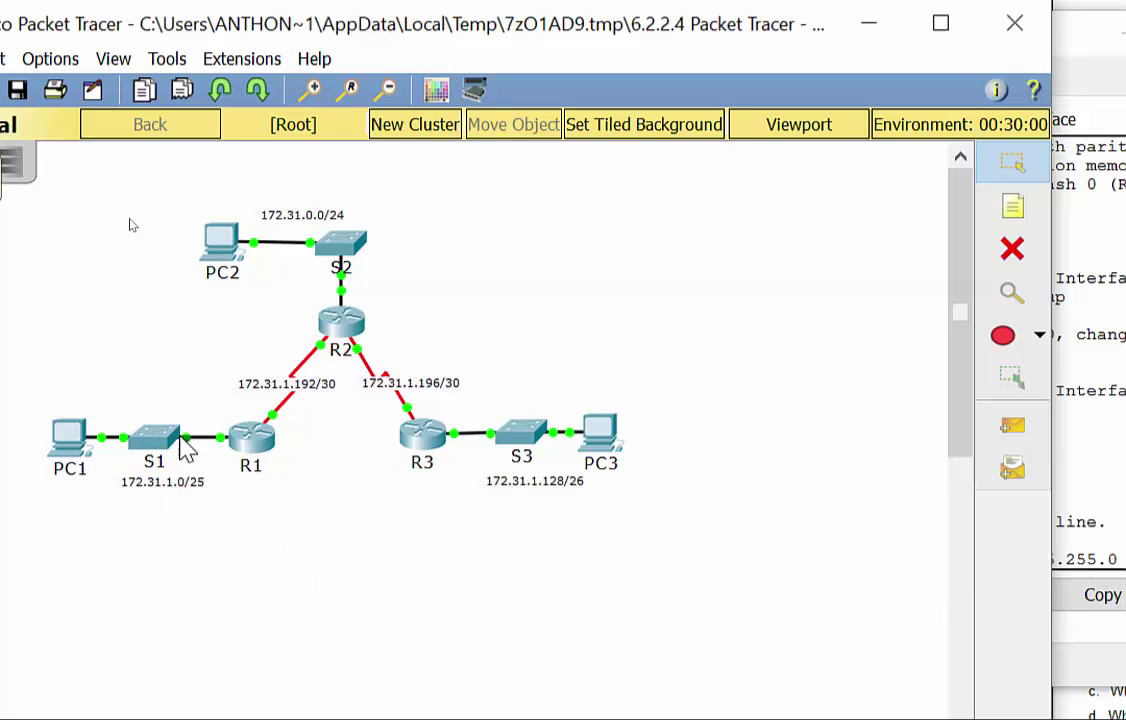
{"action": "mouse_move", "coordinate": [250, 440]}
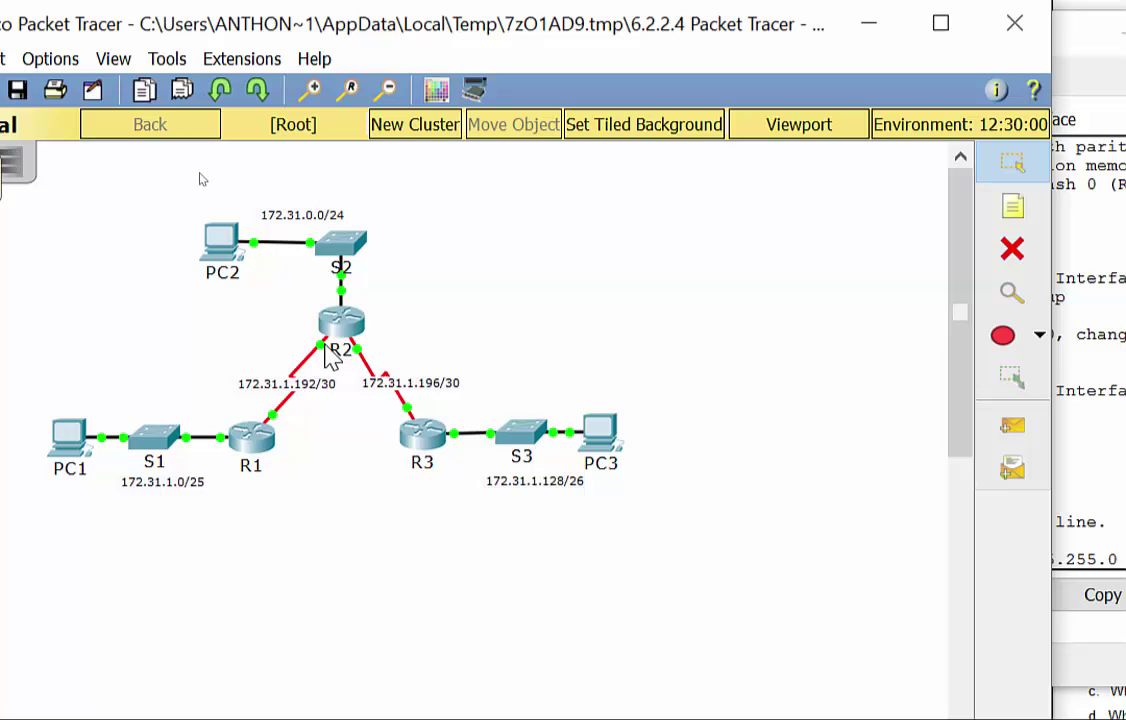
{"action": "mouse_move", "coordinate": [324, 347]}
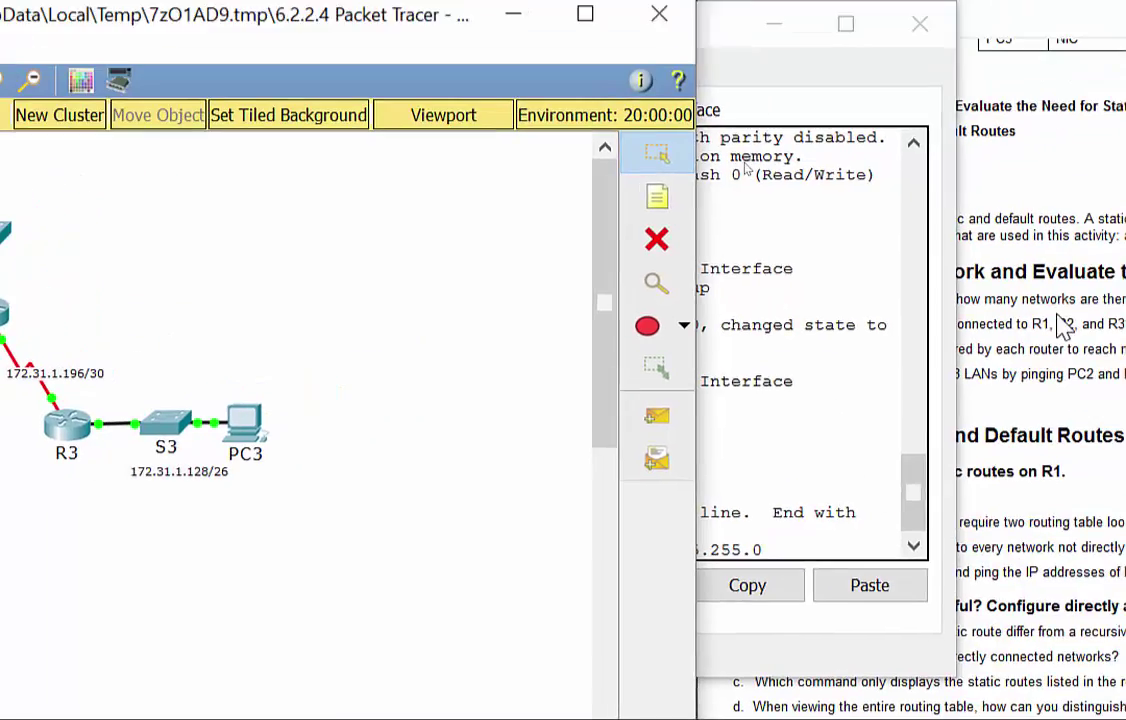
{"action": "left_click", "coordinate": [1066, 322]}
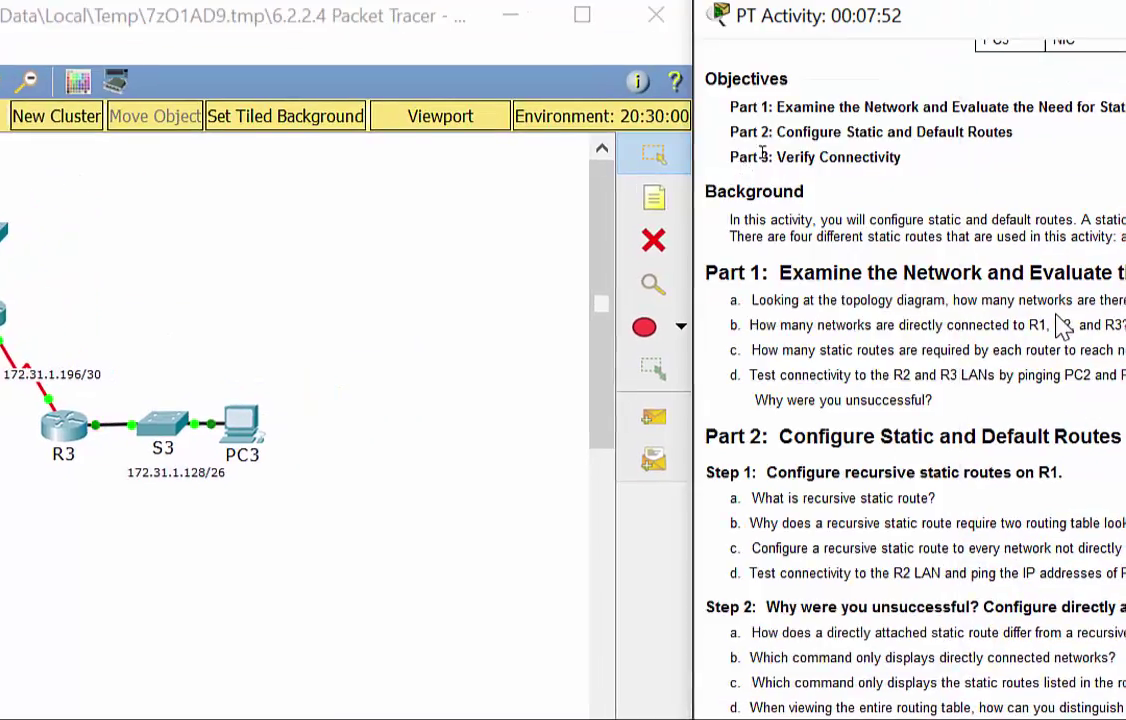
{"action": "scroll", "coordinate": [1060, 240], "scroll_direction": "up", "scroll_amount": 3}
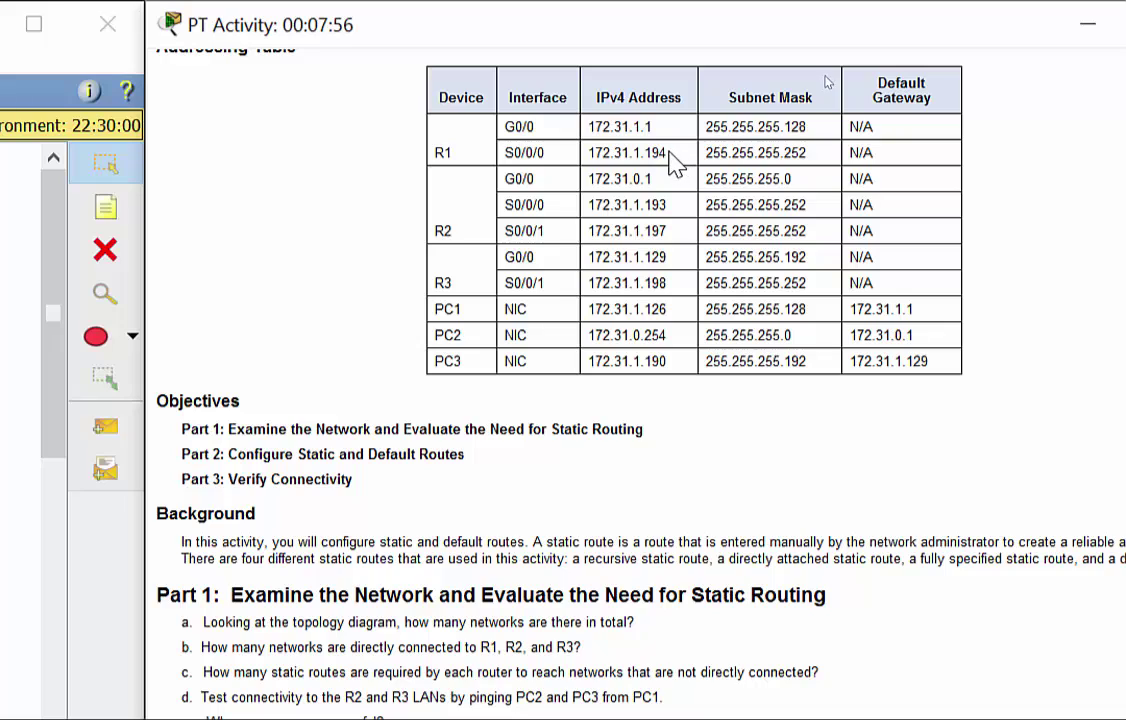
{"action": "left_click_drag", "start_coordinate": [667, 205], "coordinate": [588, 205]}
{"action": "key", "text": "super+c"}
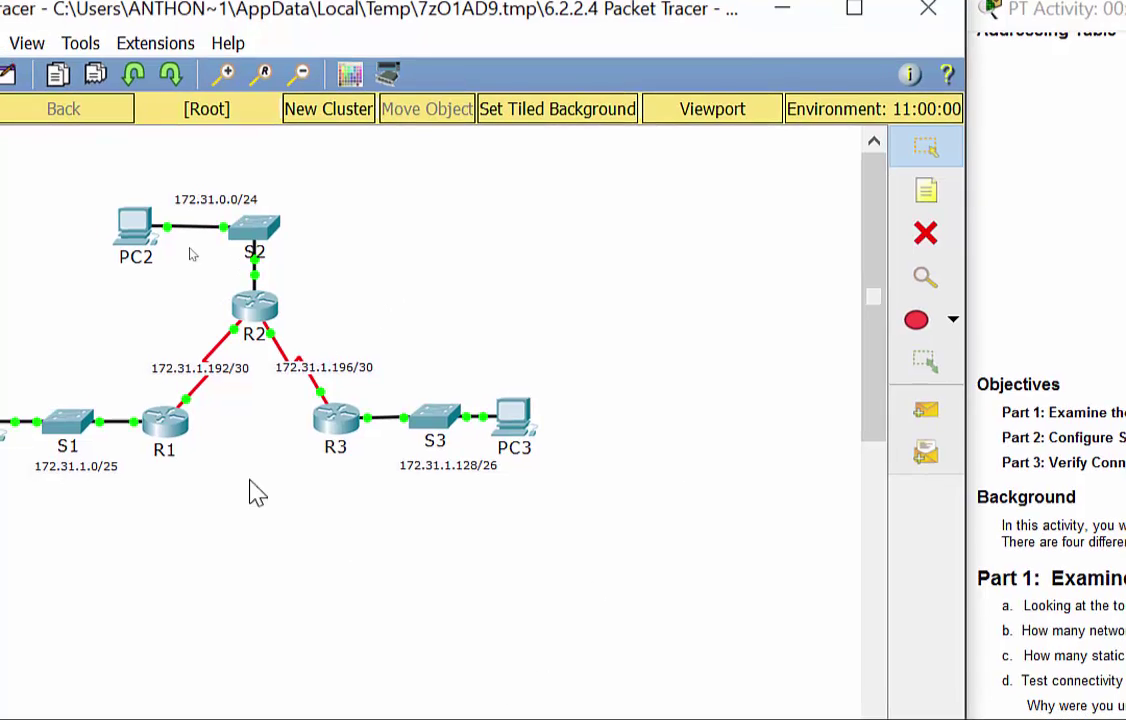
- Complete R1's route to 172.31.0.0 with the copied next hop 172.31.1.193, widening the console window before submitting it
{"action": "left_click", "coordinate": [165, 420]}
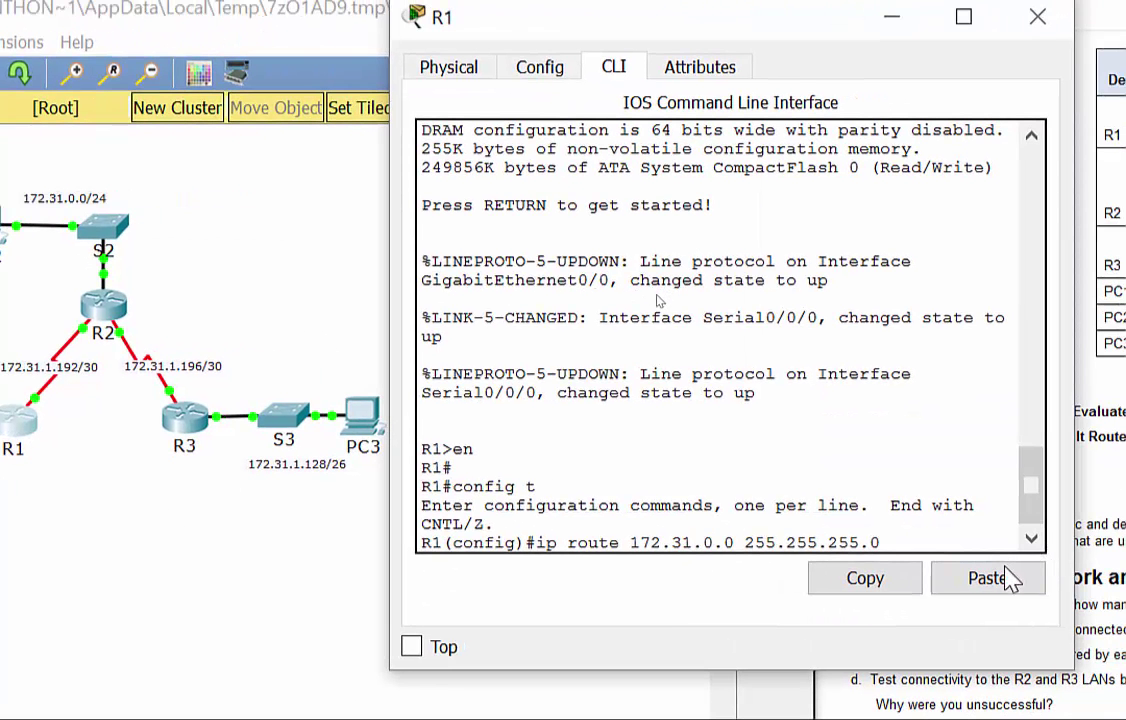
{"action": "left_click", "coordinate": [1012, 576]}
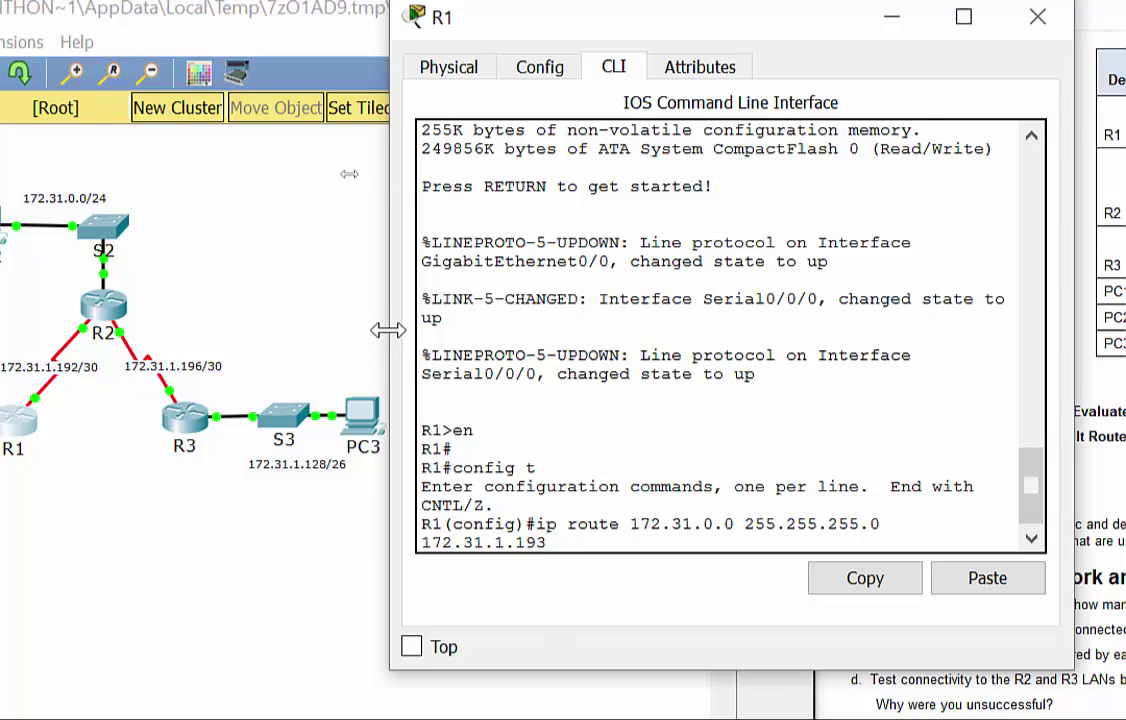
{"action": "left_click_drag", "start_coordinate": [388, 329], "coordinate": [293, 325]}
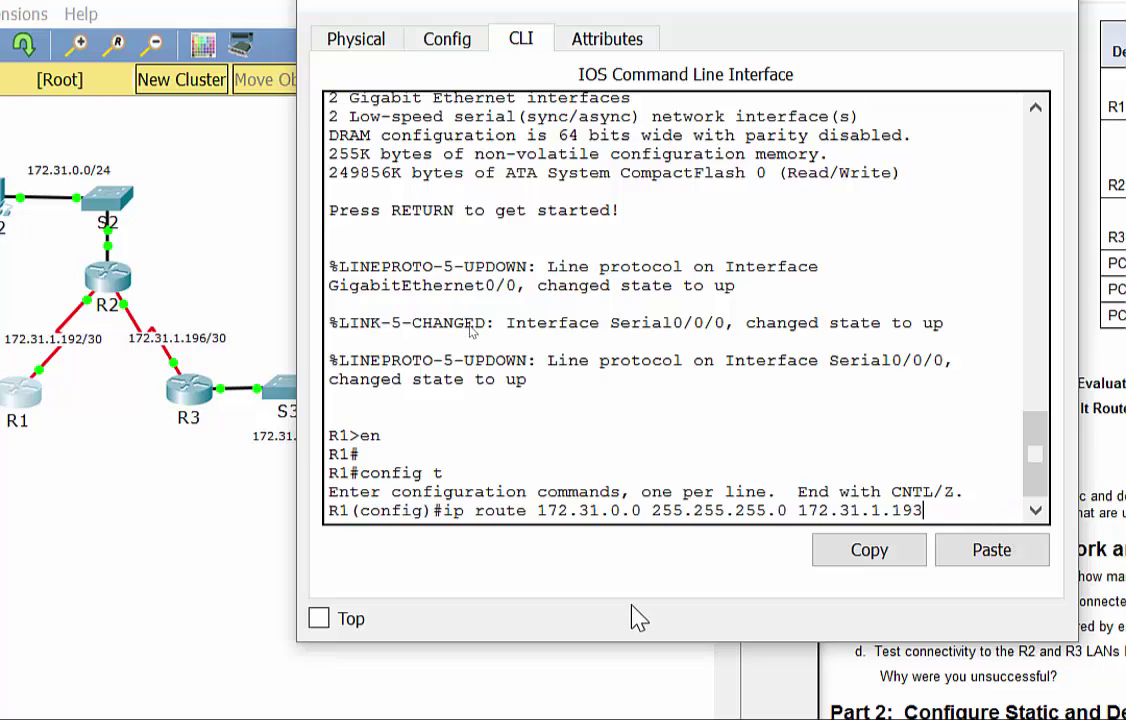
{"action": "key", "text": "Return"}
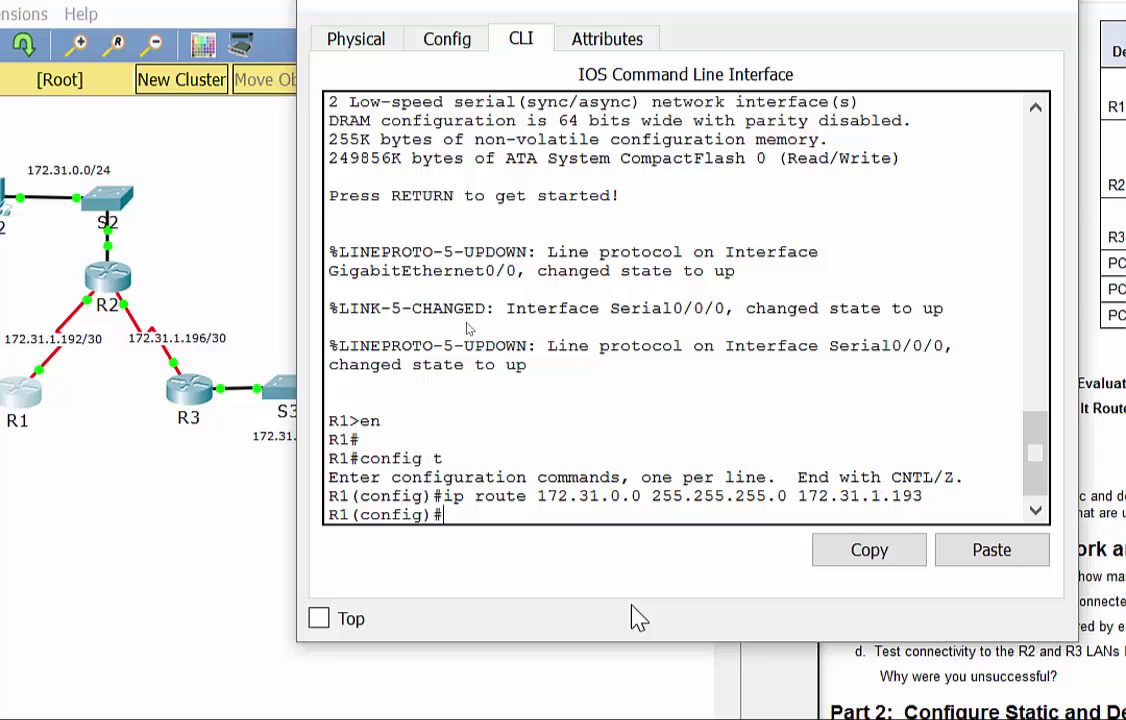
- Add a recursive static route on R1 with ip route 172.31.1.196 255.255.255.252 172.31.1.193, checking the R1–R2 link in the topology
{"action": "type", "text": "ipo"}
{"action": "type", "text": "route"}
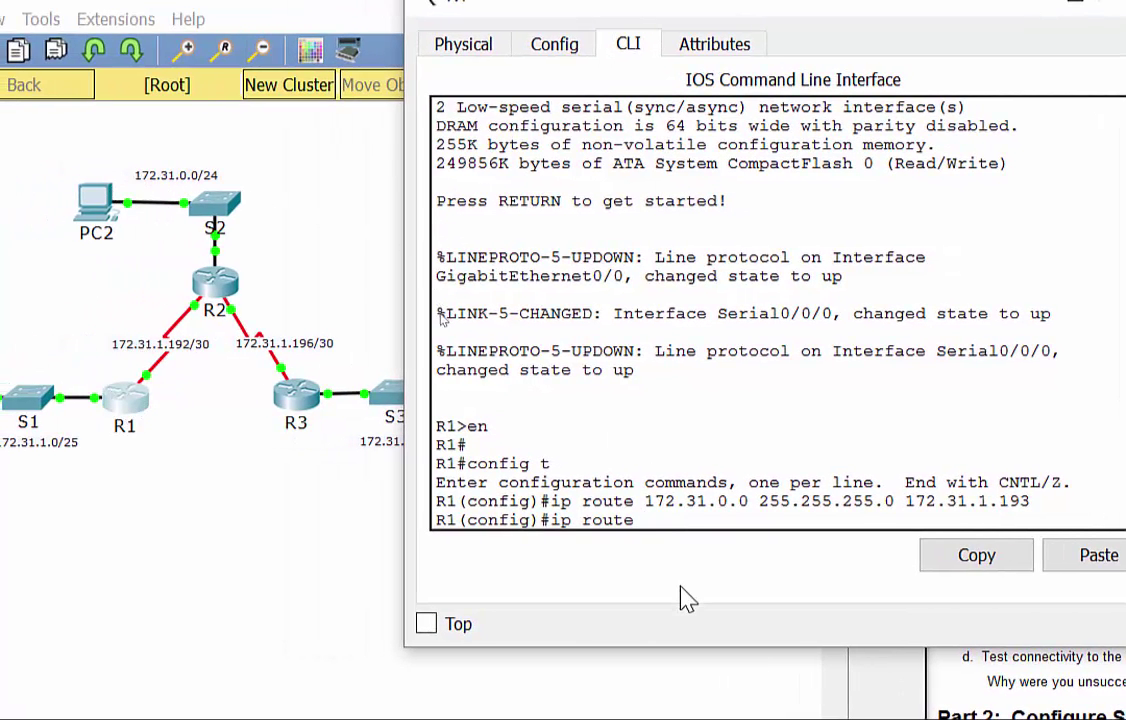
{"action": "type", "text": "172.31.1.196"}
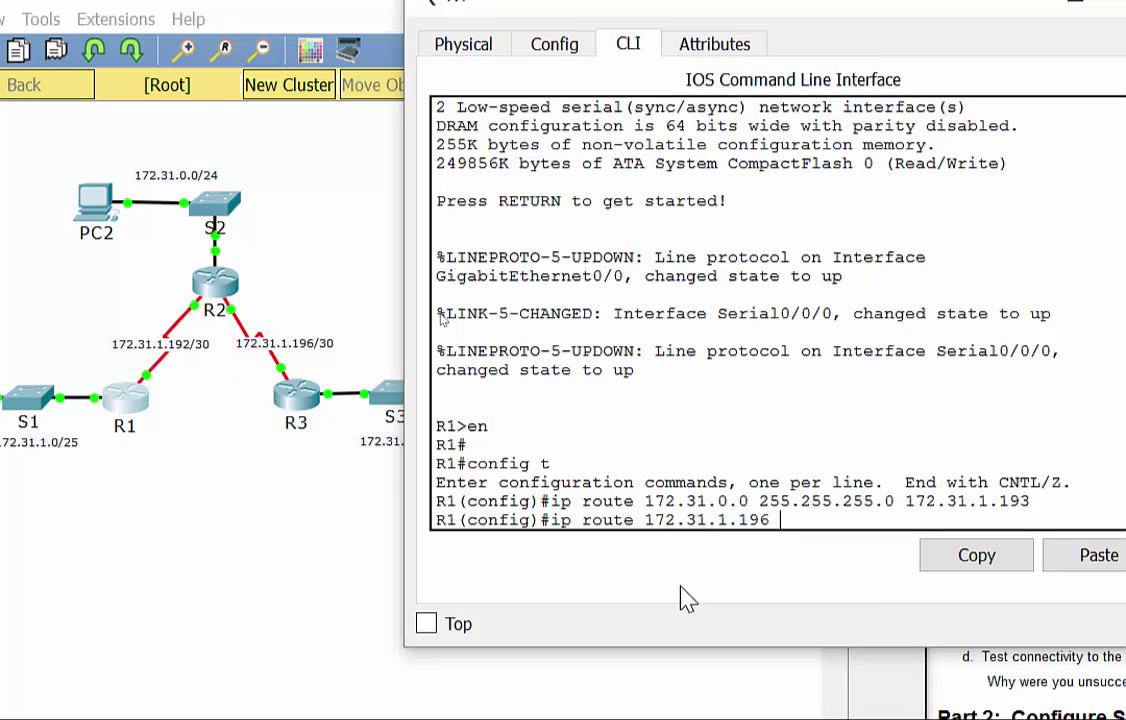
{"action": "type", "text": " 255.255.25"}
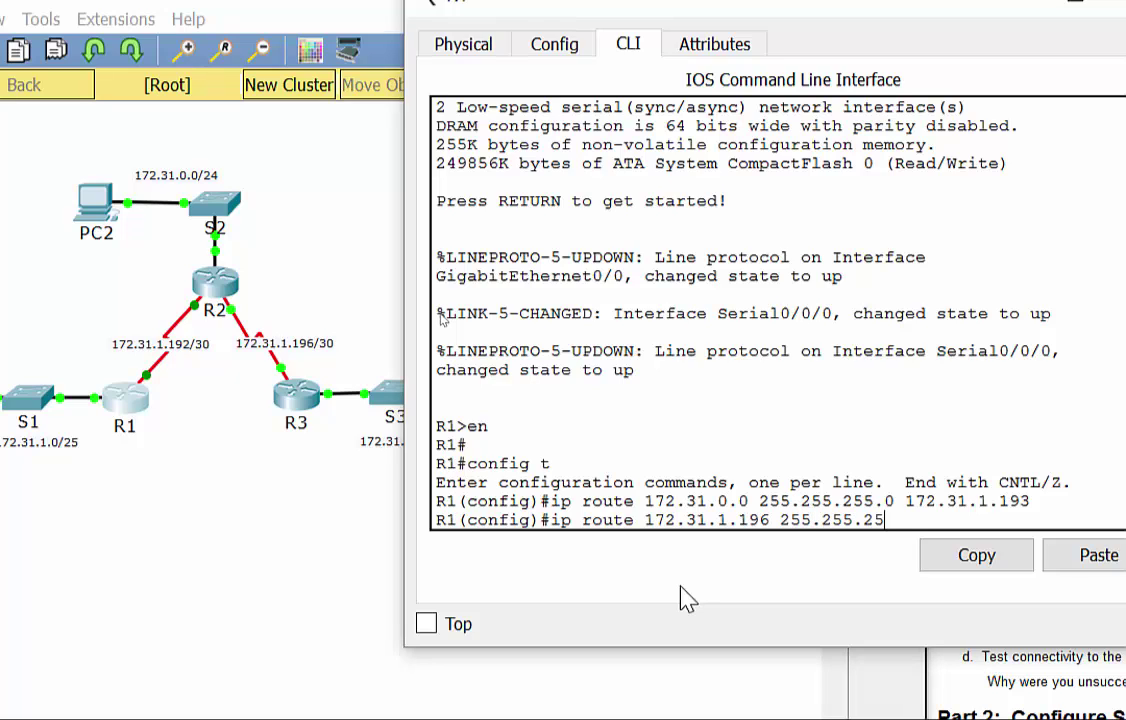
{"action": "type", "text": "5.252"}
{"action": "left_click", "coordinate": [138, 476]}
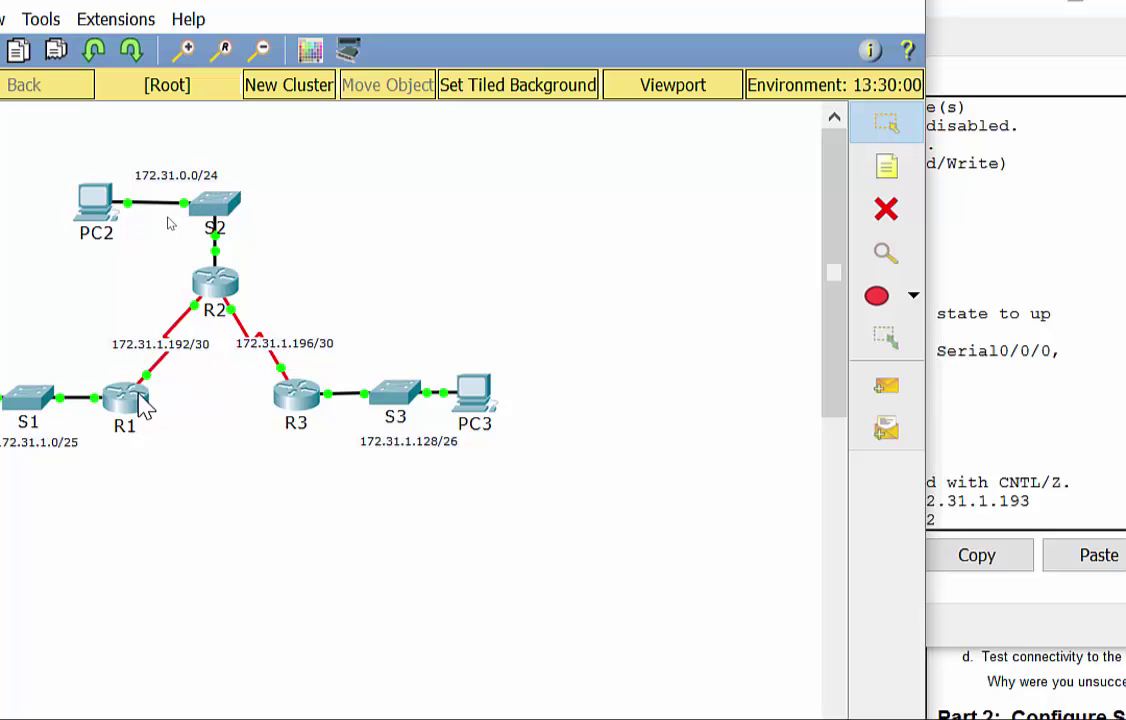
{"action": "mouse_move", "coordinate": [138, 402]}
{"action": "mouse_move", "coordinate": [197, 310]}
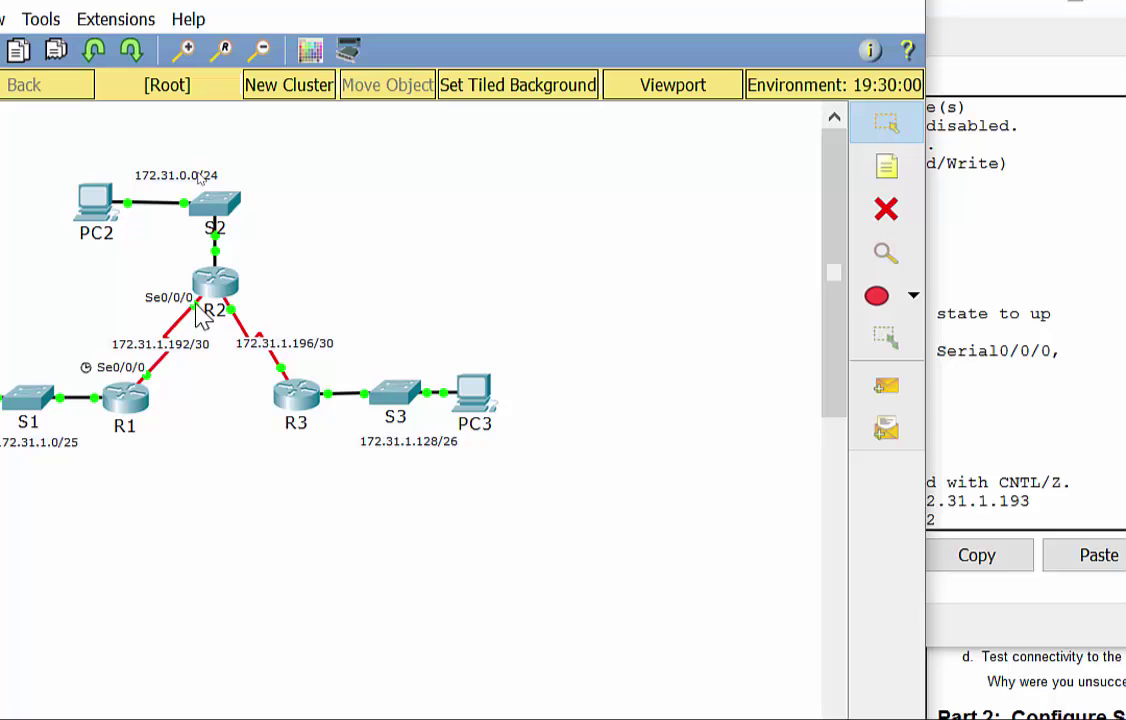
{"action": "left_click", "coordinate": [863, 442]}
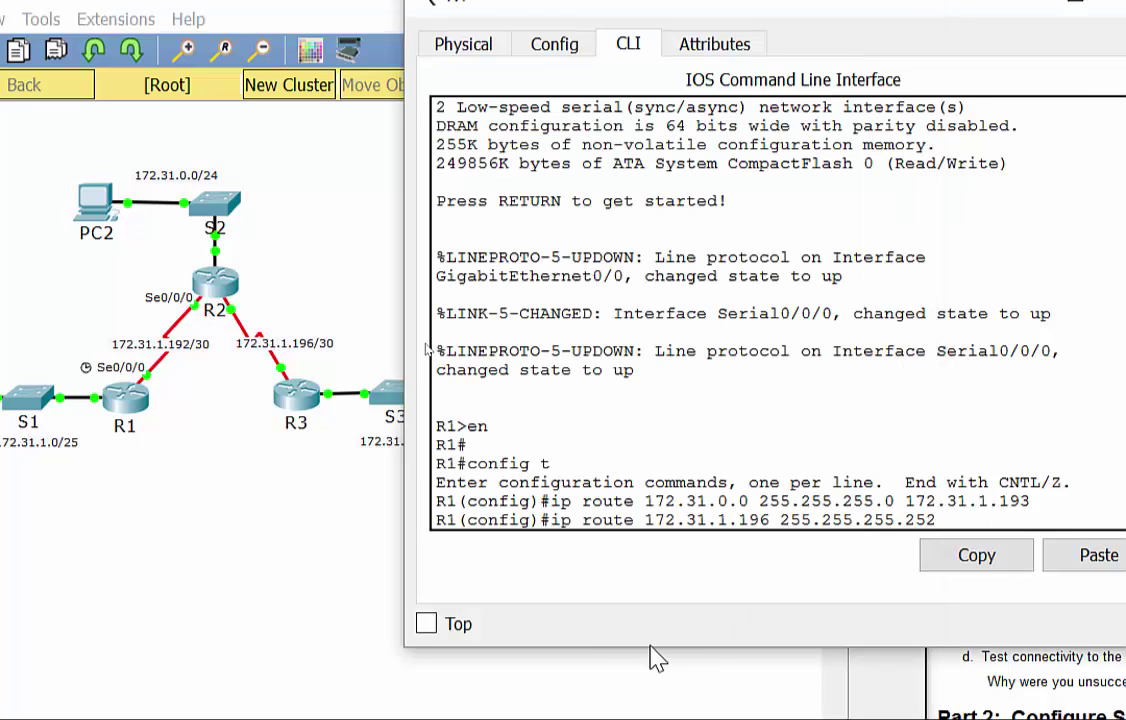
{"action": "type", "text": "172."}
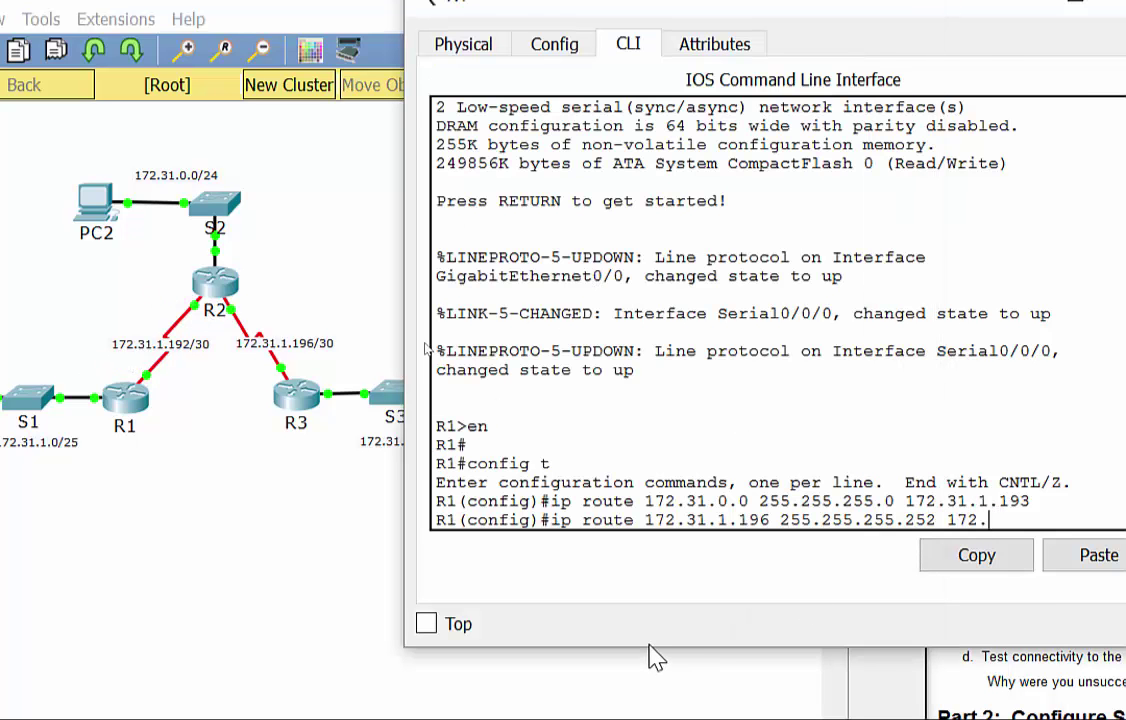
{"action": "type", "text": "31.1.193"}
{"action": "key", "text": "Return"}
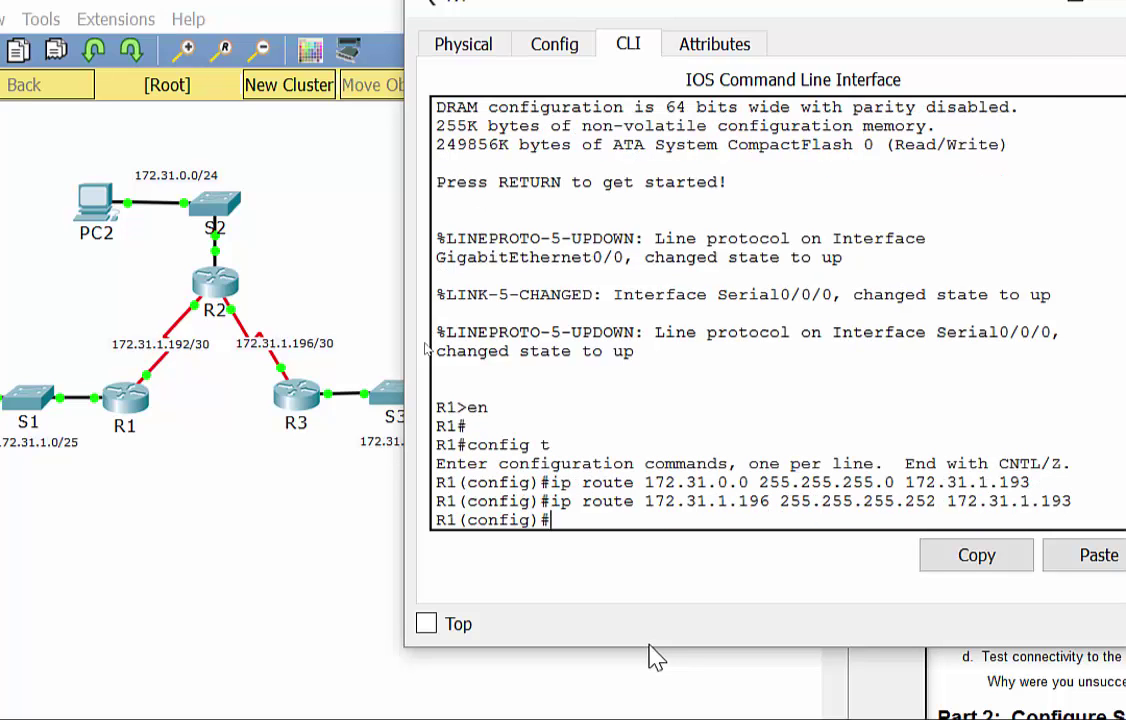
- Enter the network and mask of R1's third static route with ip route 172.31.1.128 255.255.255.192, checking the S3 LAN in the topology
{"action": "type", "text": "ip route"}
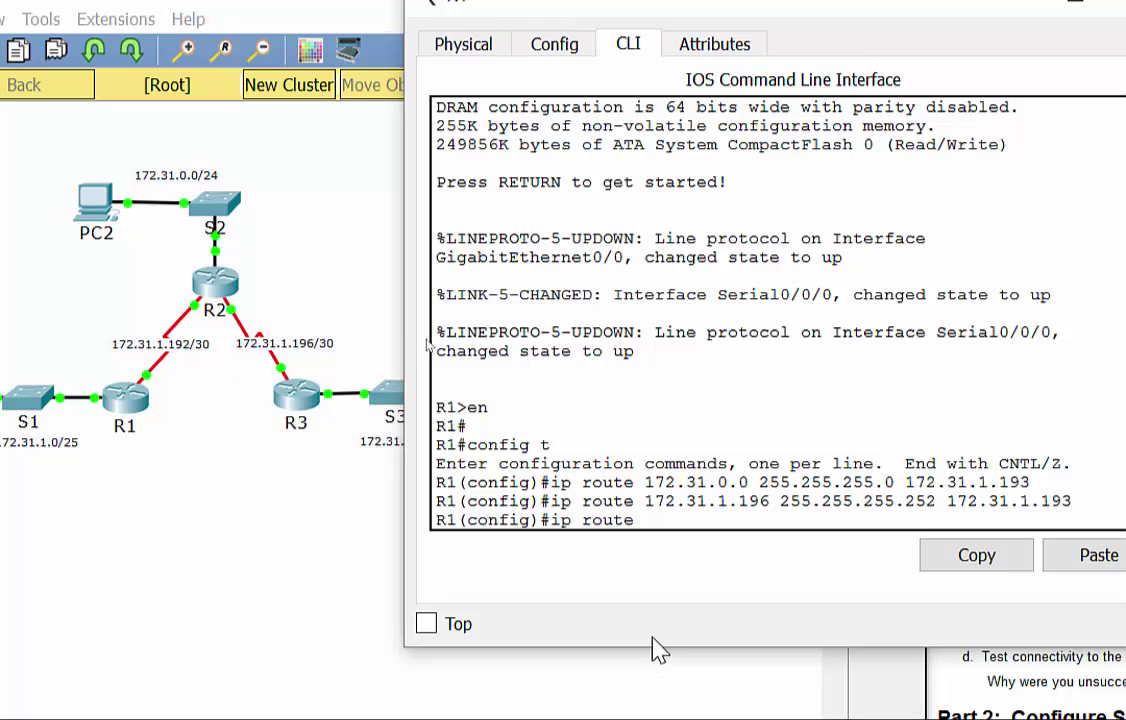
{"action": "left_click", "coordinate": [253, 601]}
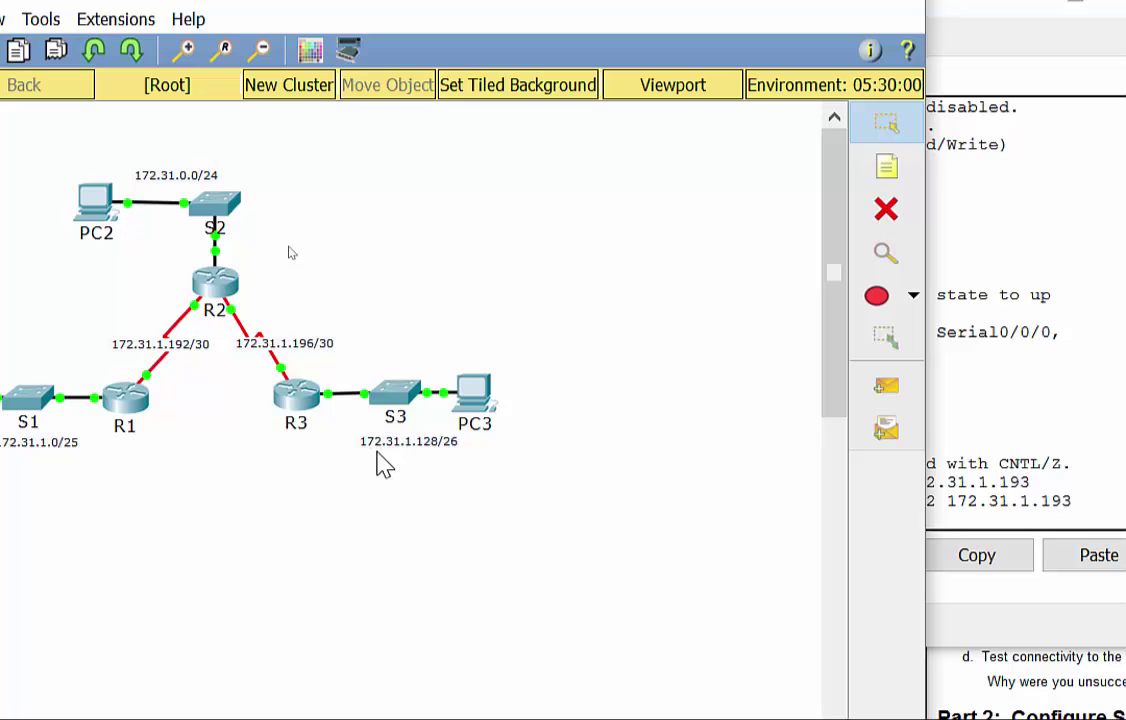
{"action": "left_click", "coordinate": [978, 515]}
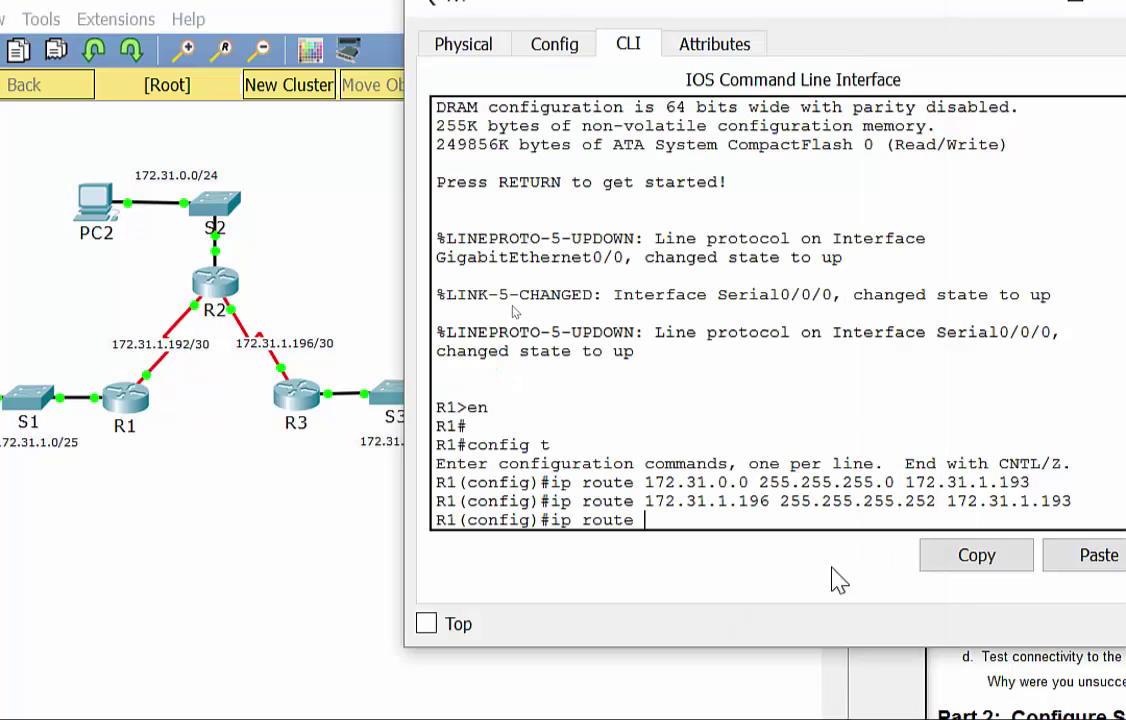
{"action": "type", "text": "172.31."}
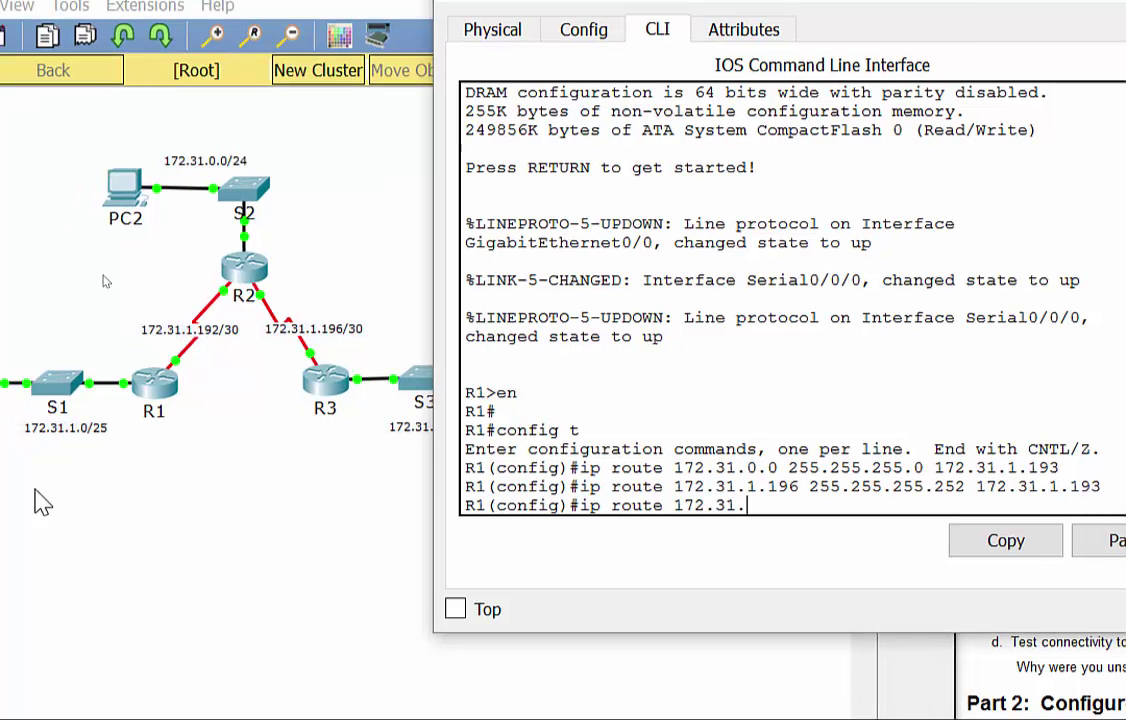
{"action": "left_click", "coordinate": [294, 557]}
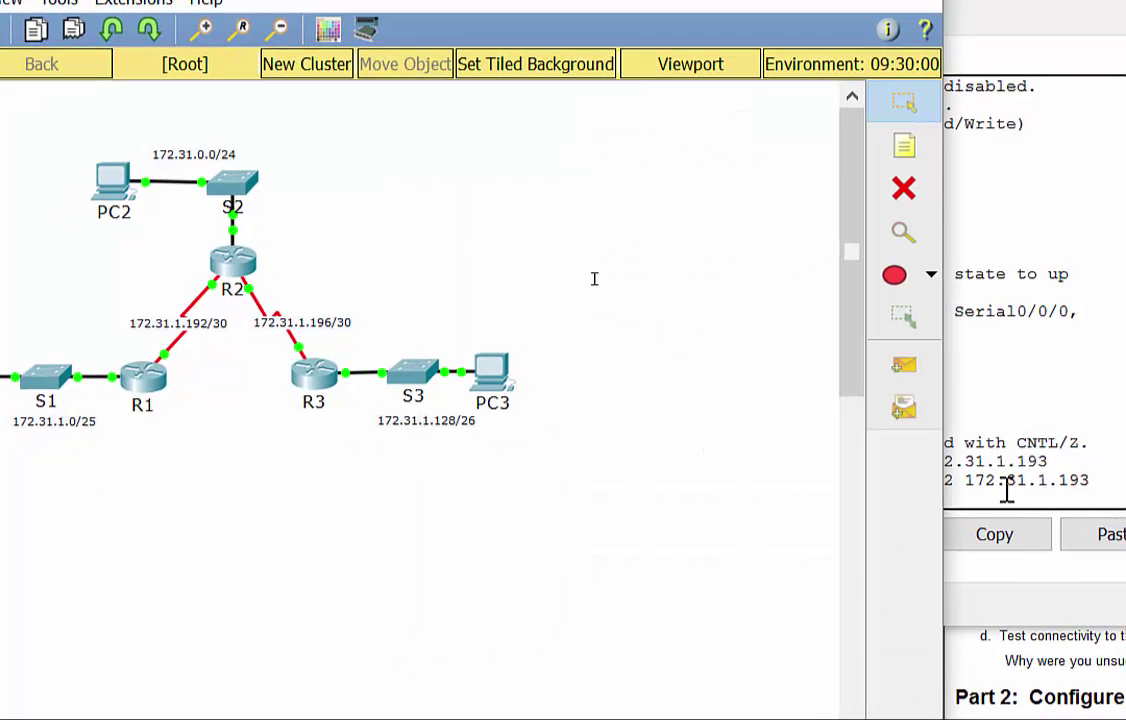
{"action": "left_click", "coordinate": [1010, 440]}
{"action": "type", "text": ".1.128"}
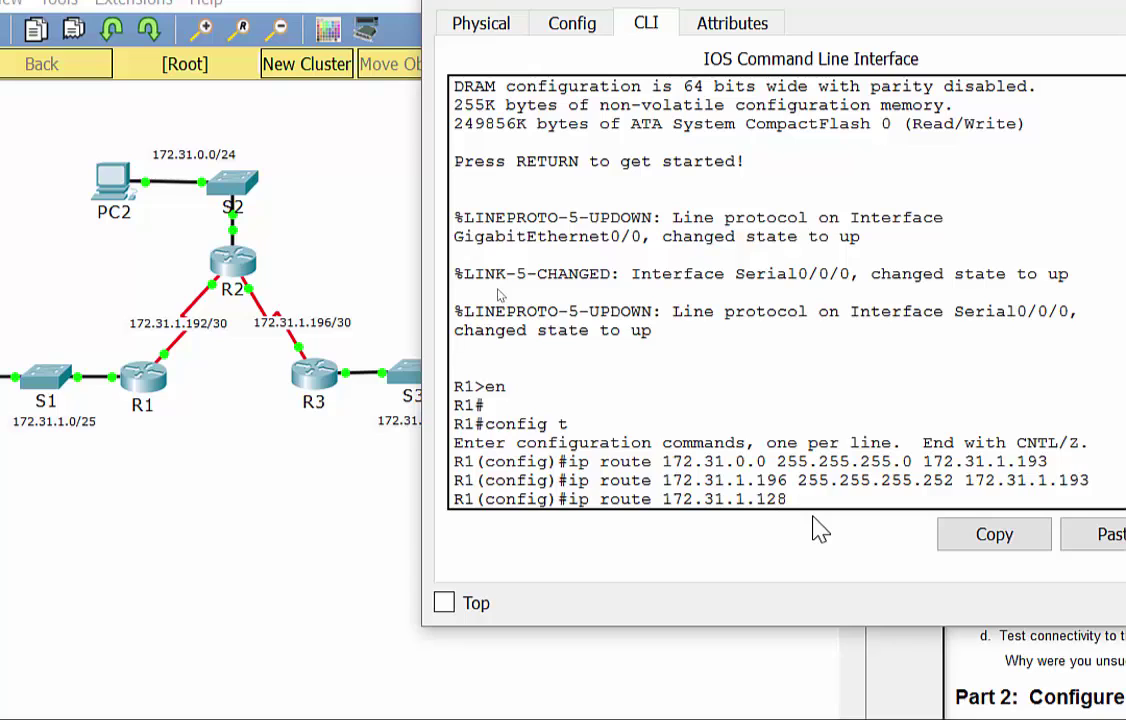
{"action": "type", "text": " 255.255.255."}
{"action": "left_click", "coordinate": [247, 540]}
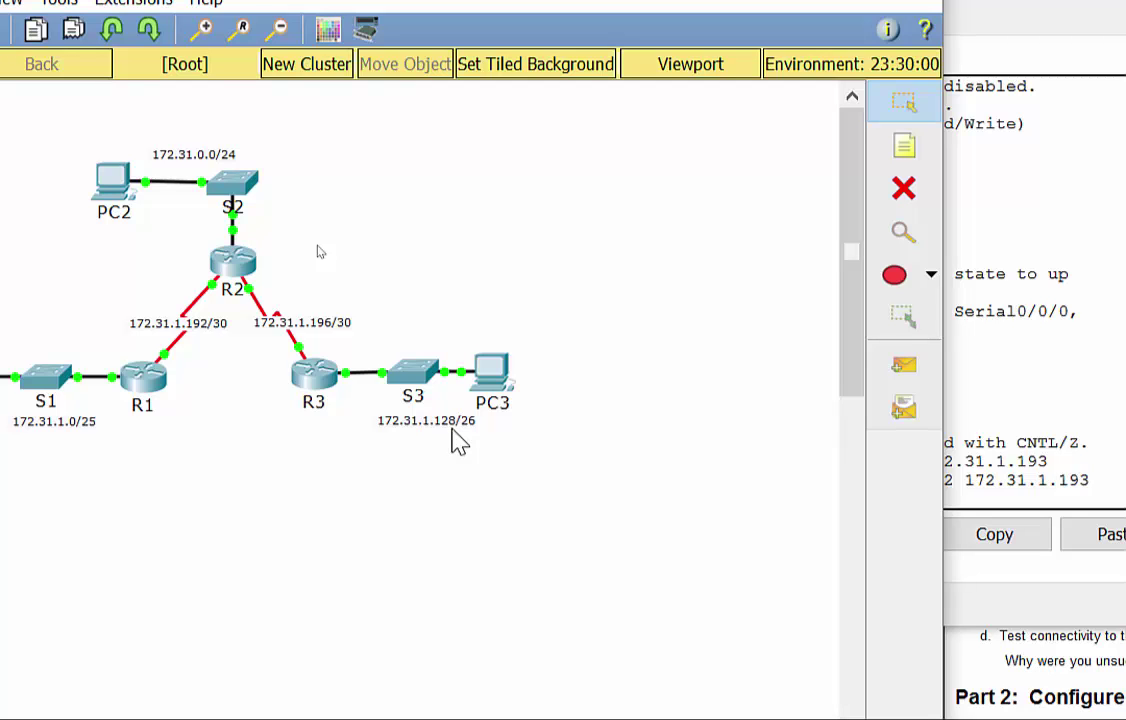
{"action": "left_click", "coordinate": [1003, 508]}
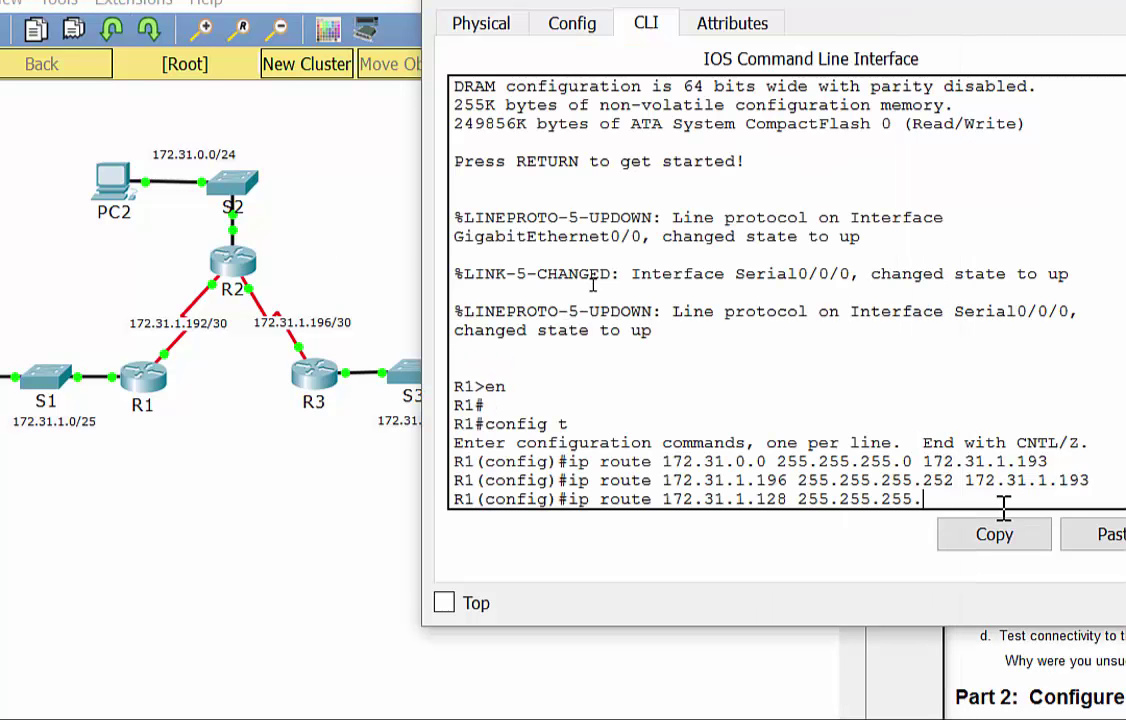
{"action": "type", "text": "1921"}
- Check the R1–R2 link in the topology, and complete R1's route to 172.31.1.128 with the copied next hop 172.31.1.193
{"action": "left_click", "coordinate": [209, 565]}
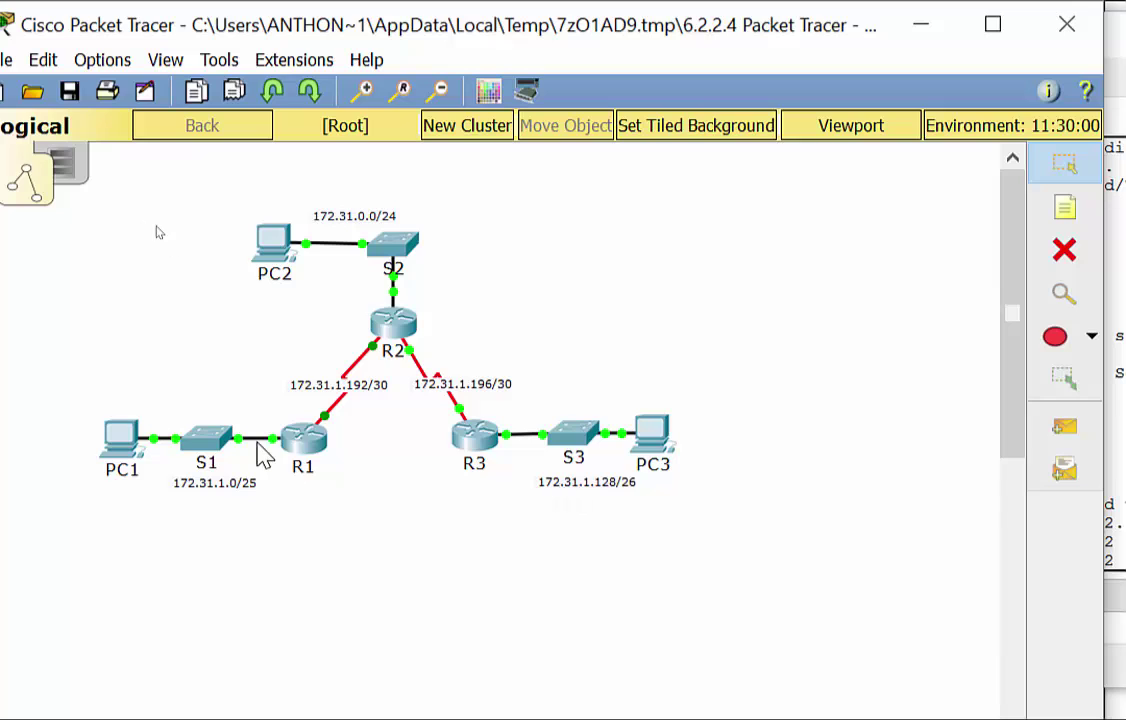
{"action": "mouse_move", "coordinate": [297, 470]}
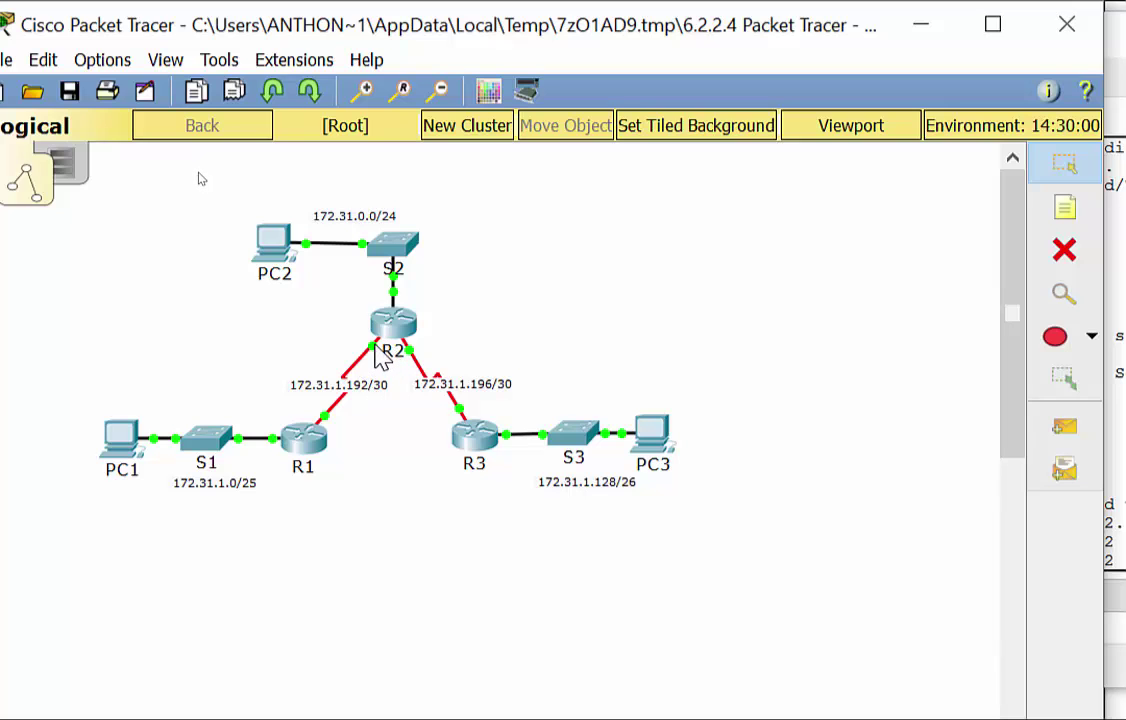
{"action": "mouse_move", "coordinate": [378, 347]}
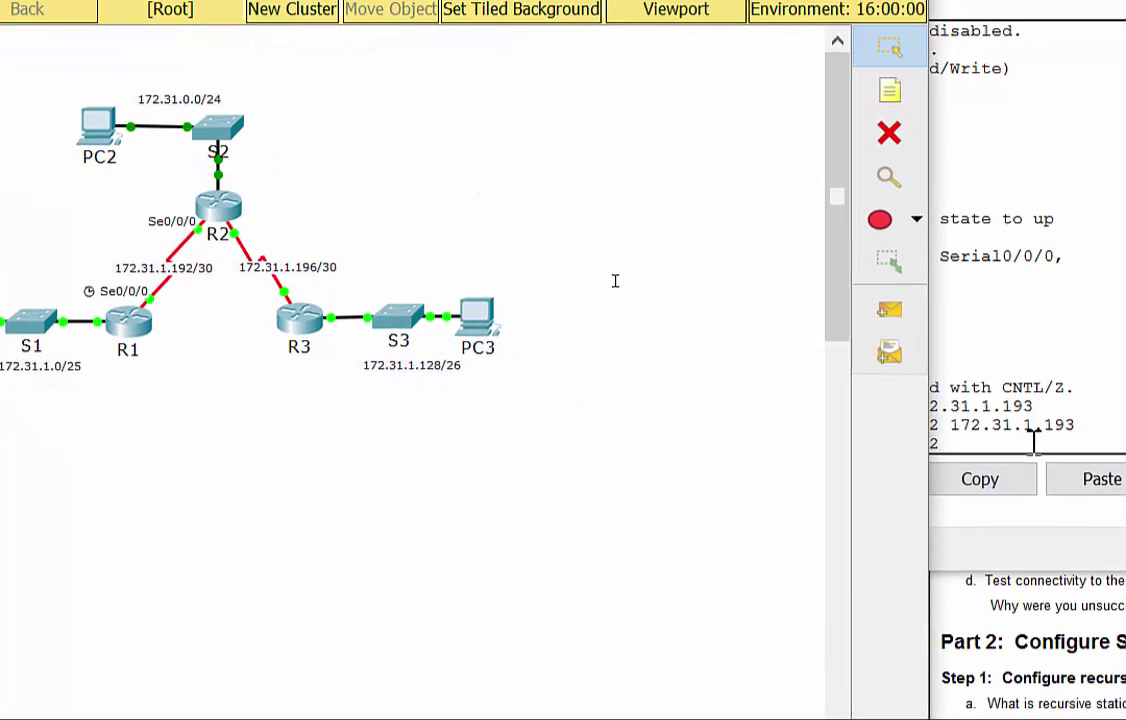
{"action": "left_click", "coordinate": [1030, 447]}
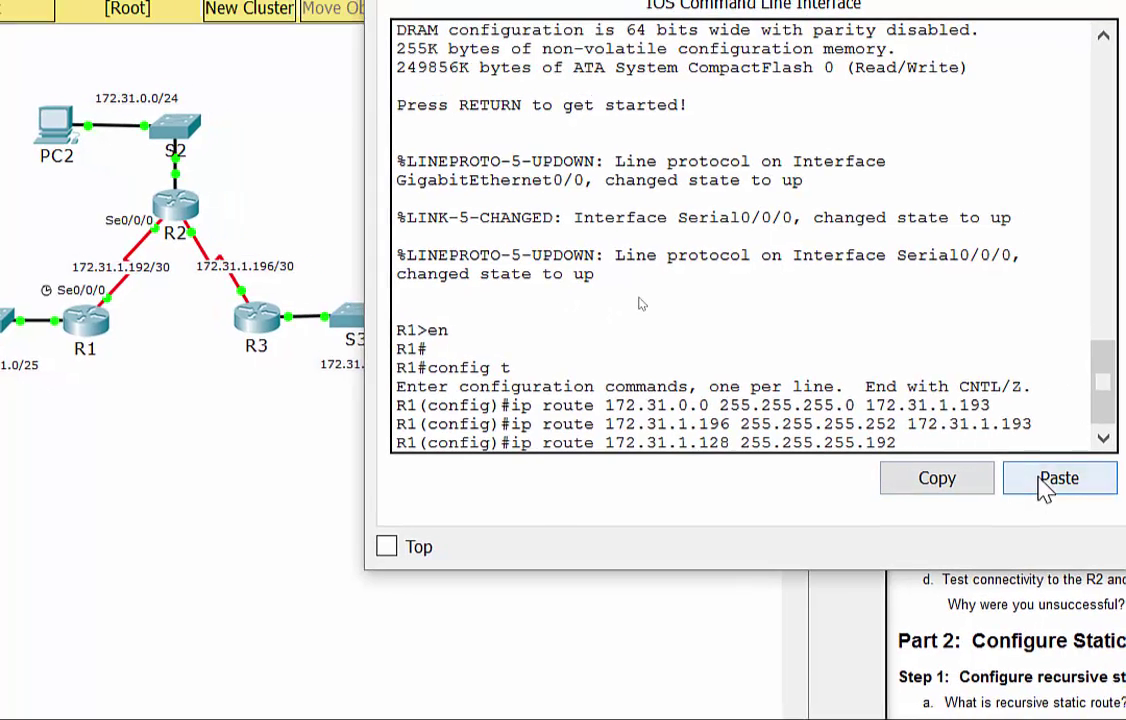
{"action": "left_click", "coordinate": [1086, 482]}
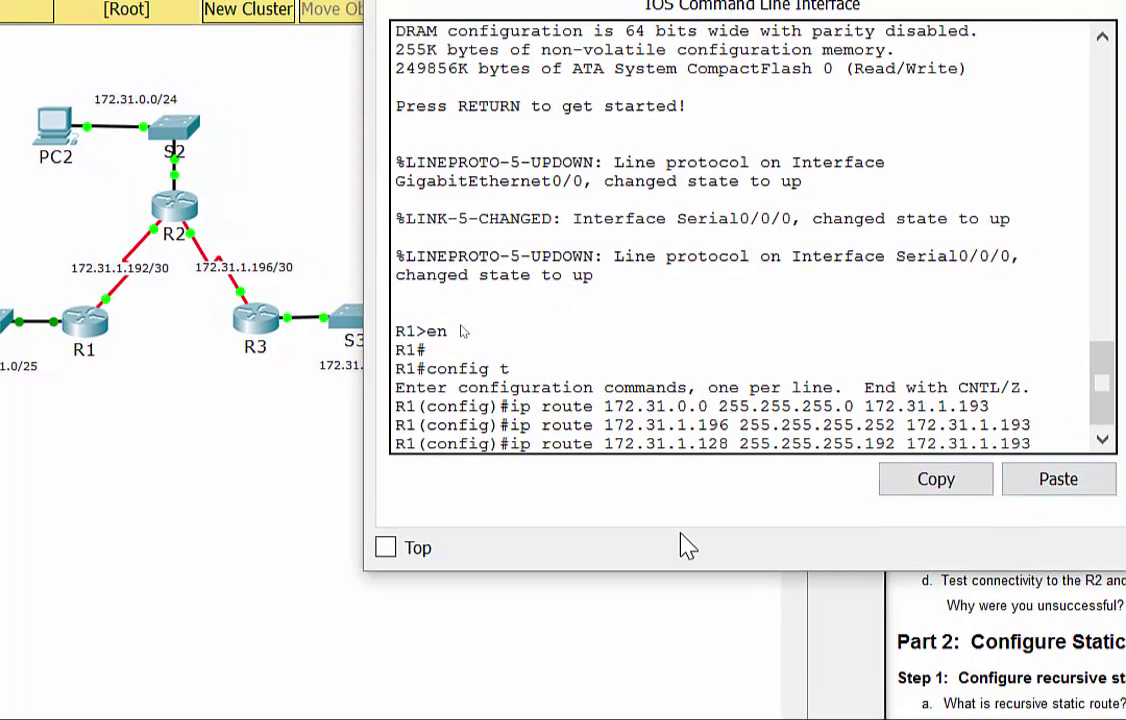
{"action": "key", "text": "Return"}
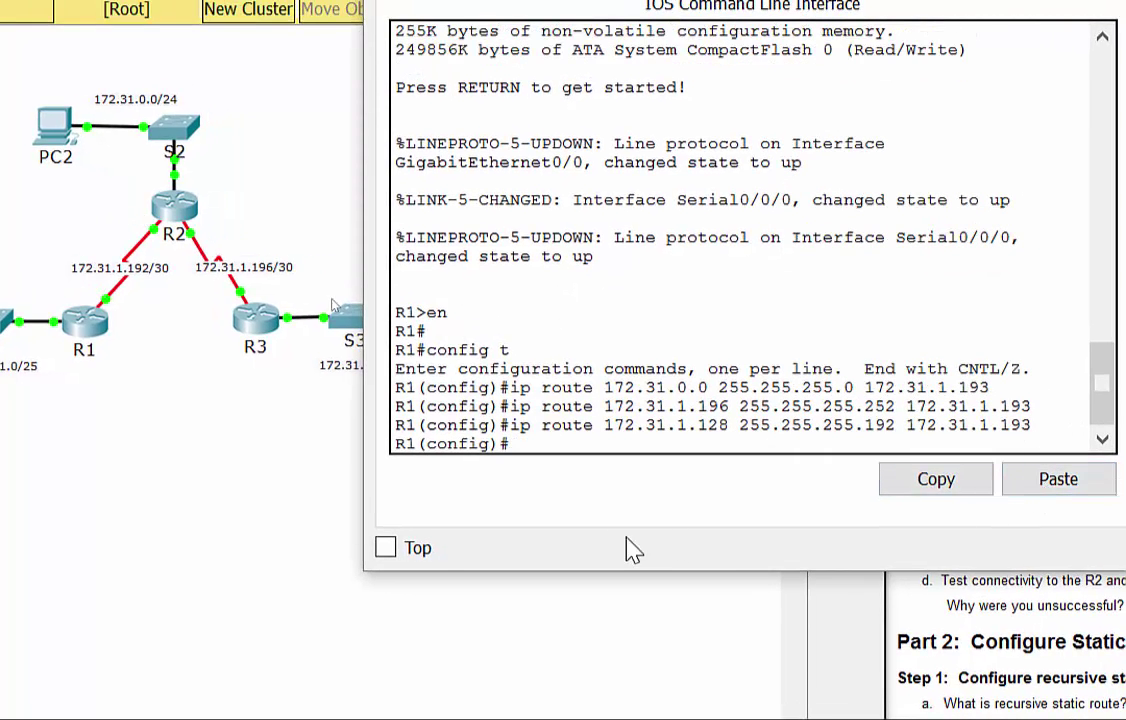
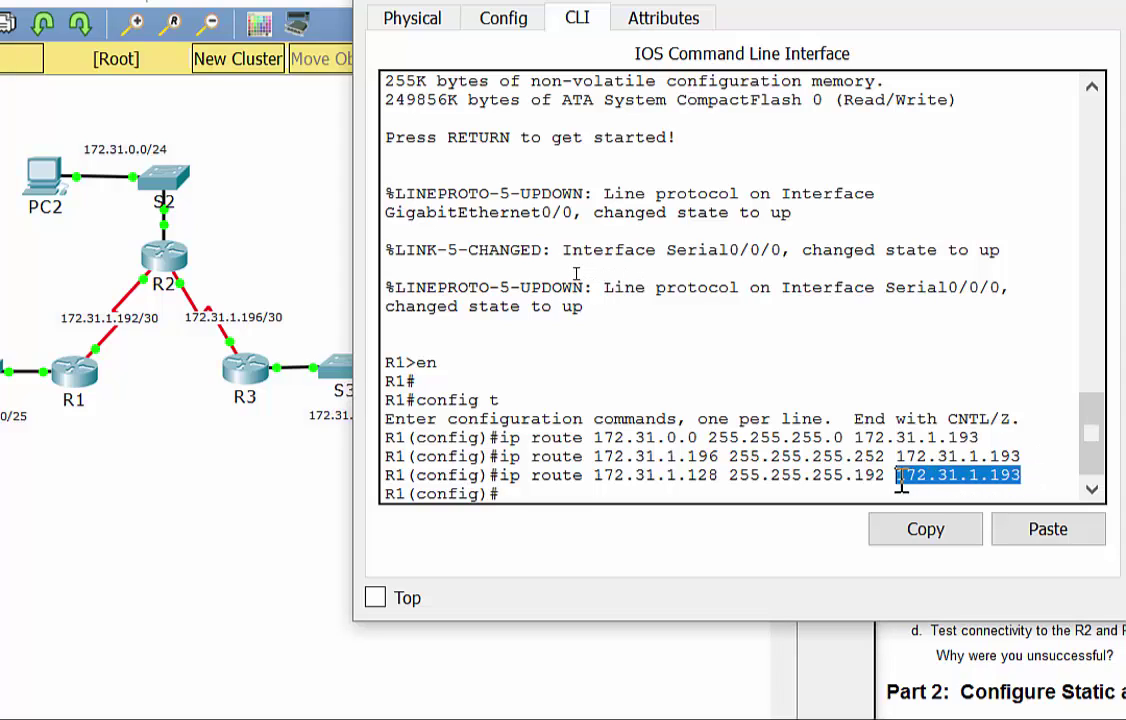
- Query the next-hop options after ip route 172.31.1.128 255.255.255.192 with ?, highlight the forwarding router's address entry, and clear the command line
{"action": "left_click", "coordinate": [842, 482]}
{"action": "key", "text": "Up"}
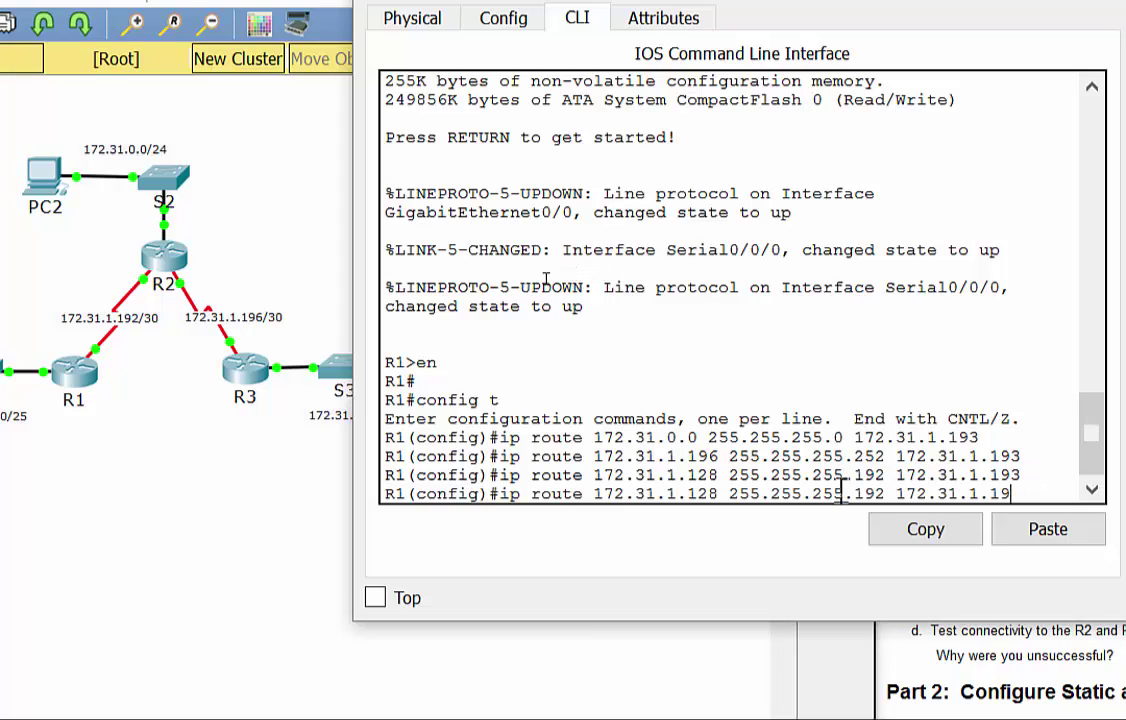
{"action": "key", "text": "BackSpace"}
{"action": "key", "text": "BackSpace"}
{"action": "key", "text": "BackSpace"}
{"action": "key", "text": "BackSpace"}
{"action": "key", "text": "BackSpace"}
{"action": "key", "text": "BackSpace"}
{"action": "type", "text": "?"}
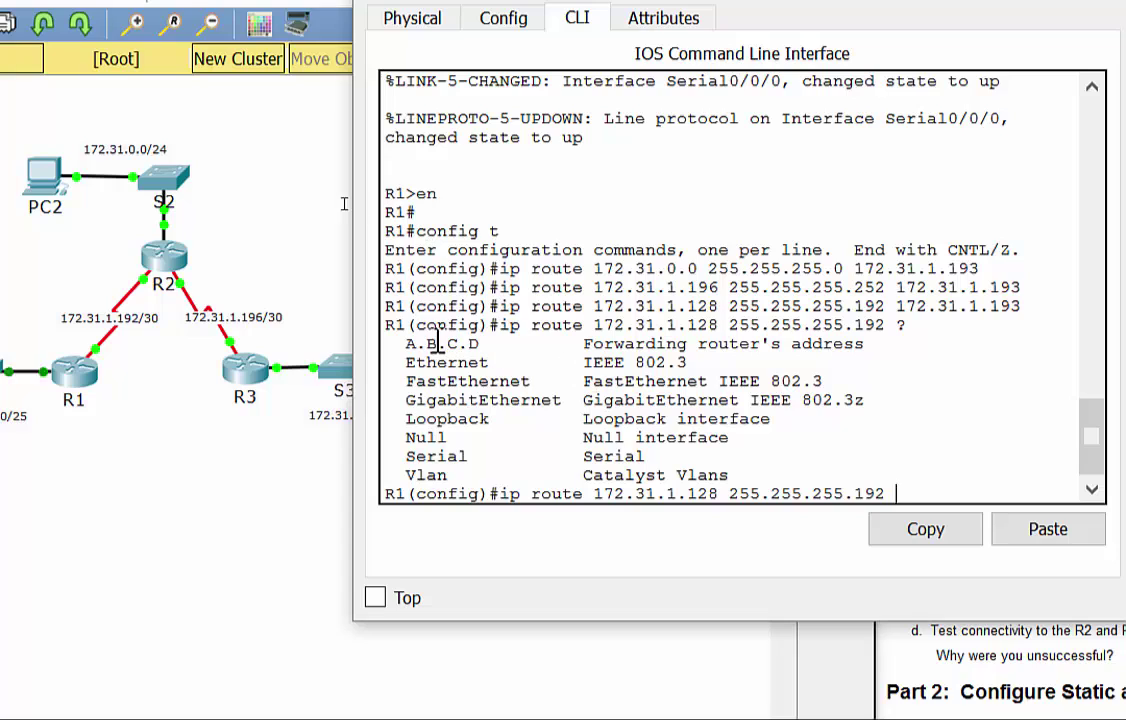
{"action": "left_click_drag", "start_coordinate": [408, 343], "coordinate": [887, 347]}
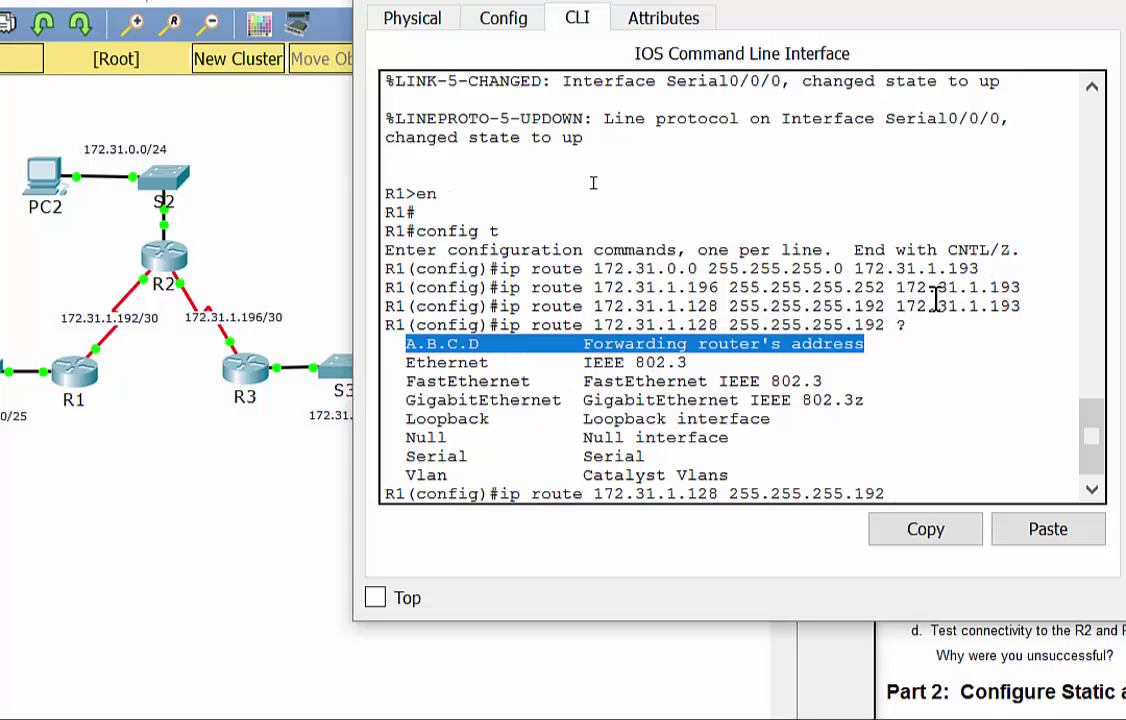
{"action": "left_click", "coordinate": [331, 216]}
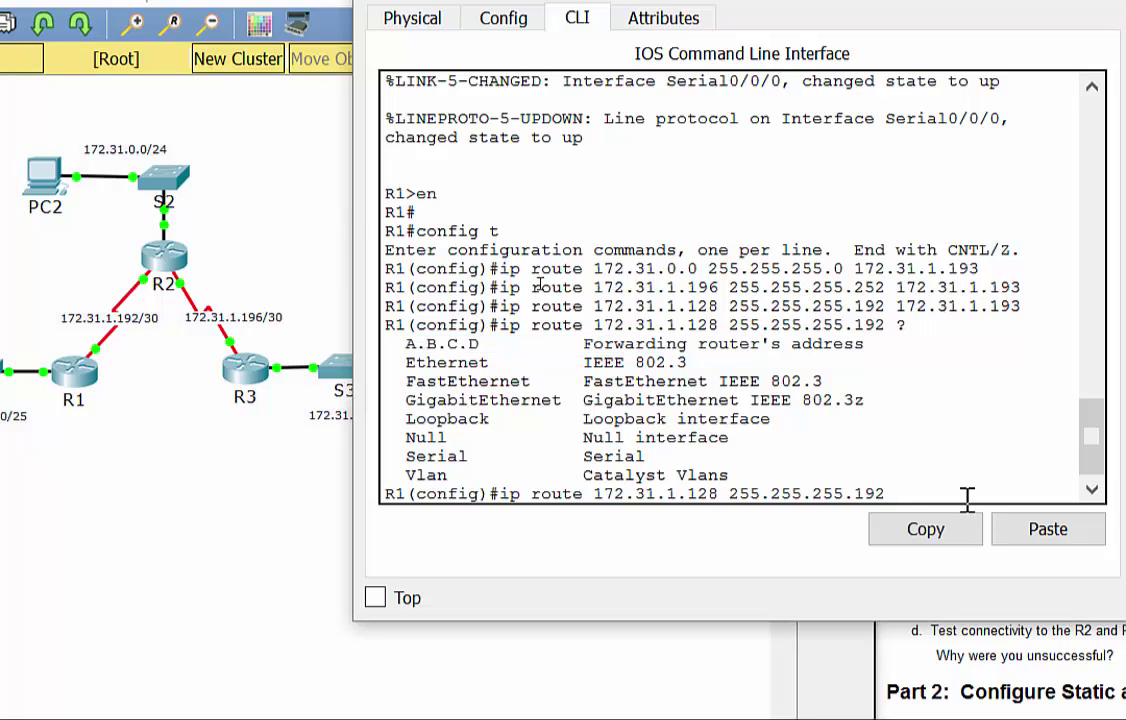
{"action": "left_click_drag", "start_coordinate": [967, 495], "coordinate": [552, 492]}
{"action": "key", "text": "BackSpace"}
{"action": "key", "text": "BackSpace"}
{"action": "key", "text": "BackSpace"}
{"action": "key", "text": "BackSpace"}
{"action": "key", "text": "BackSpace"}
{"action": "key", "text": "BackSpace"}
{"action": "key", "text": "BackSpace"}
{"action": "key", "text": "BackSpace"}
{"action": "key", "text": "BackSpace"}
{"action": "key", "text": "BackSpace"}
{"action": "key", "text": "BackSpace"}
{"action": "key", "text": "BackSpace"}
{"action": "key", "text": "BackSpace"}
{"action": "key", "text": "BackSpace"}
{"action": "key", "text": "BackSpace"}
{"action": "key", "text": "BackSpace"}
{"action": "key", "text": "BackSpace"}
{"action": "key", "text": "BackSpace"}
{"action": "key", "text": "BackSpace"}
{"action": "key", "text": "BackSpace"}
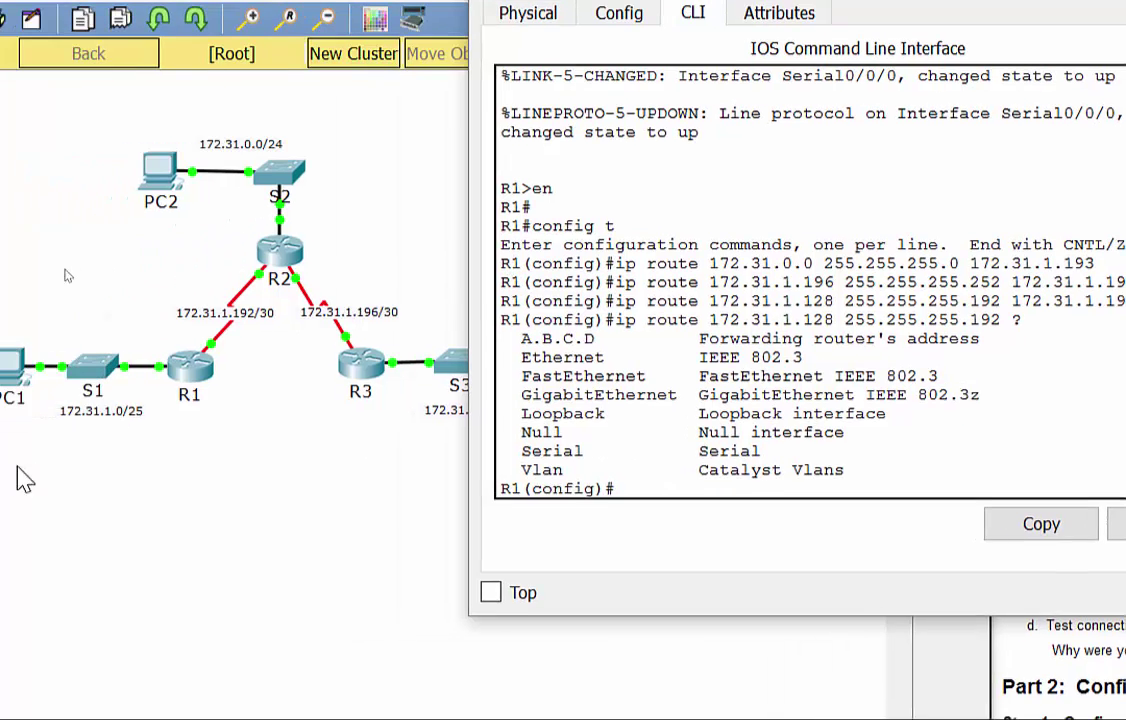
- Review Part 2, Step 2 of the activity instructions and highlight the task of configuring directly attached static routes on R2
{"action": "left_click", "coordinate": [127, 490]}
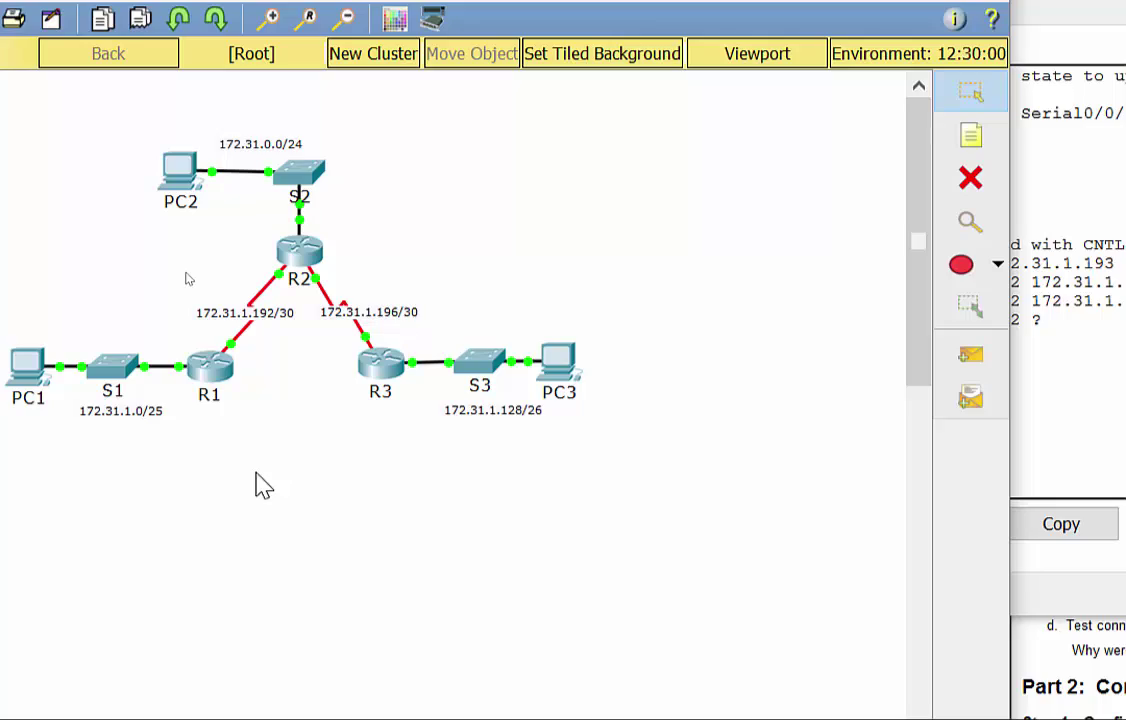
{"action": "left_click", "coordinate": [1015, 580]}
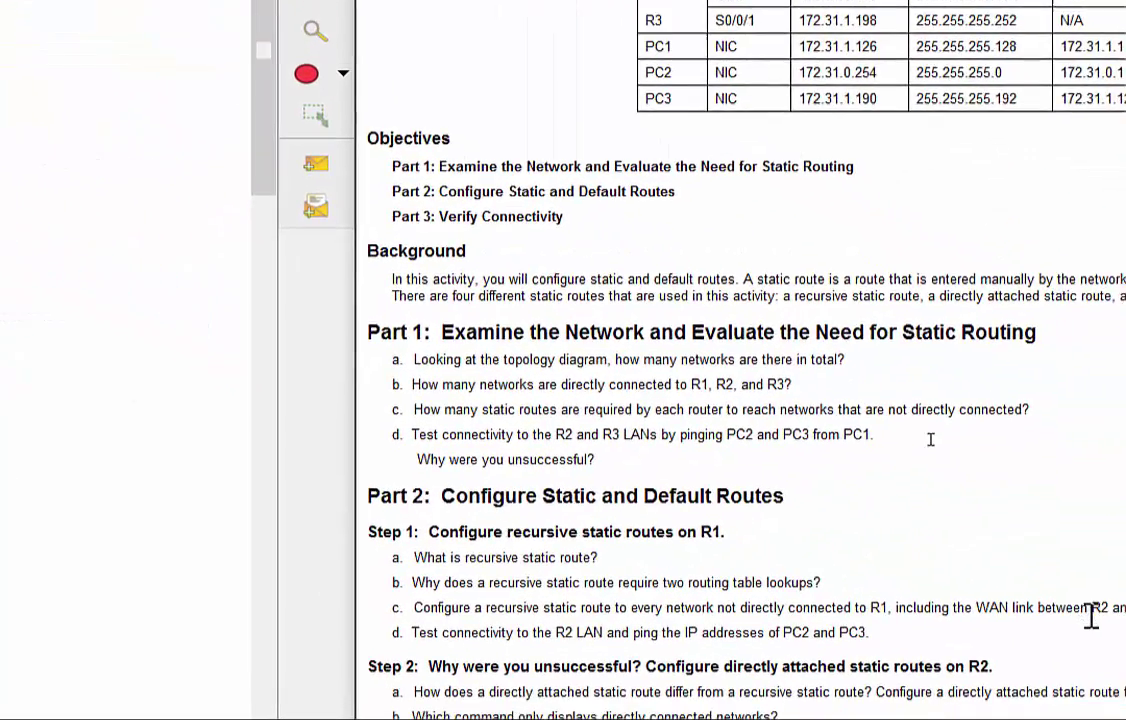
{"action": "scroll", "coordinate": [1058, 600], "scroll_direction": "down", "scroll_amount": 4}
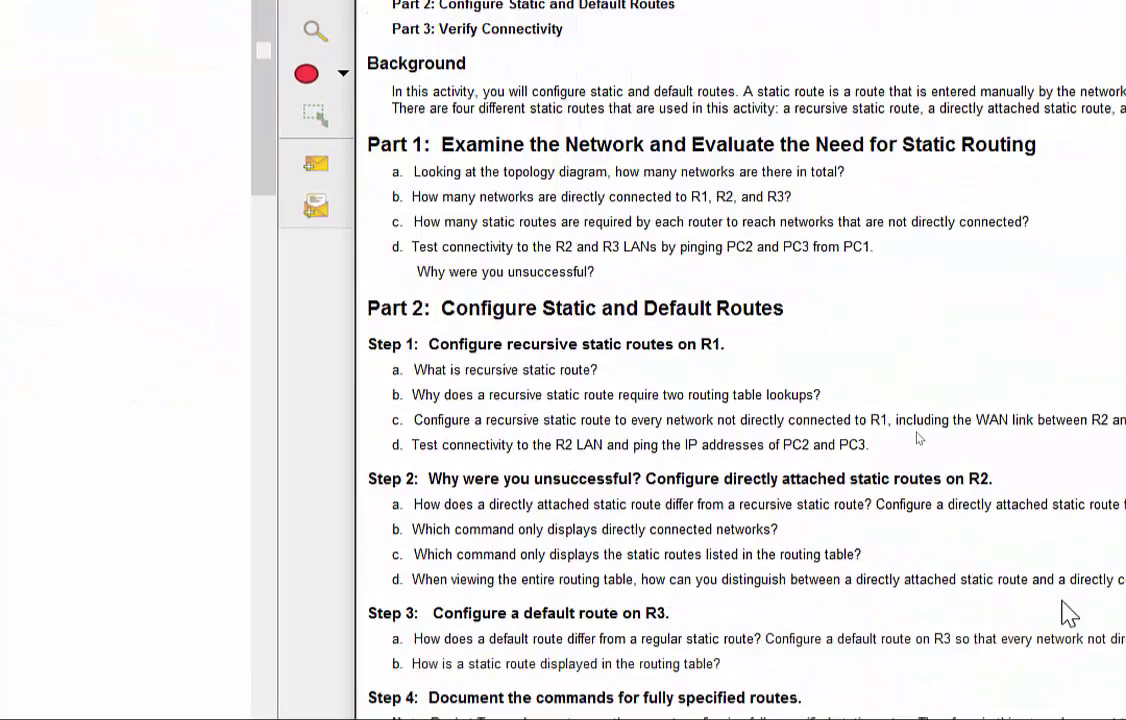
{"action": "left_click_drag", "start_coordinate": [646, 479], "coordinate": [997, 482]}
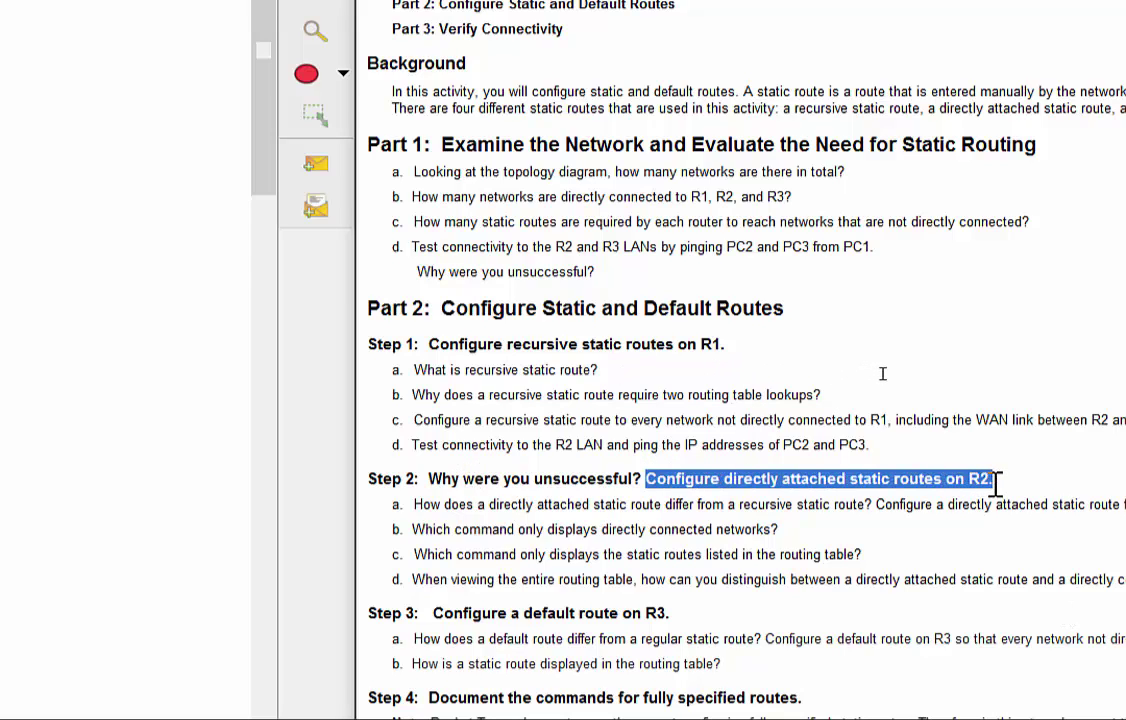
- Examine the topology and outline the networks around R2 and the PC1 and PC3 LANs to identify which networks R2 needs routes to
{"action": "left_click", "coordinate": [400, 451]}
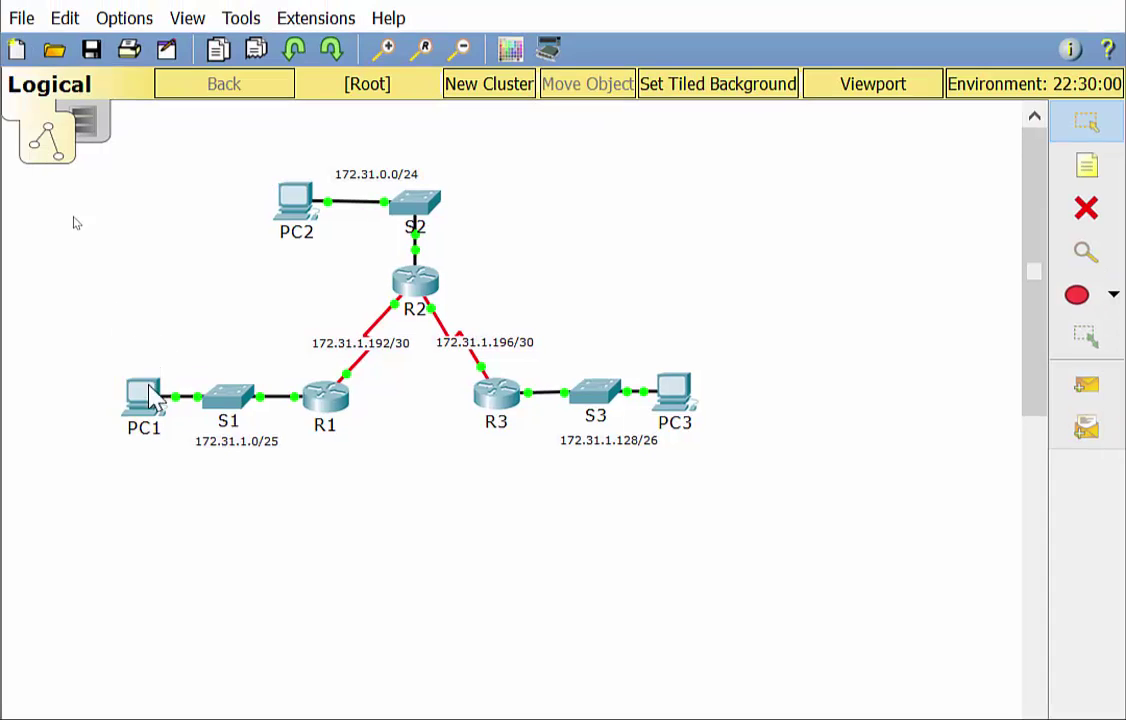
{"action": "mouse_move", "coordinate": [301, 198]}
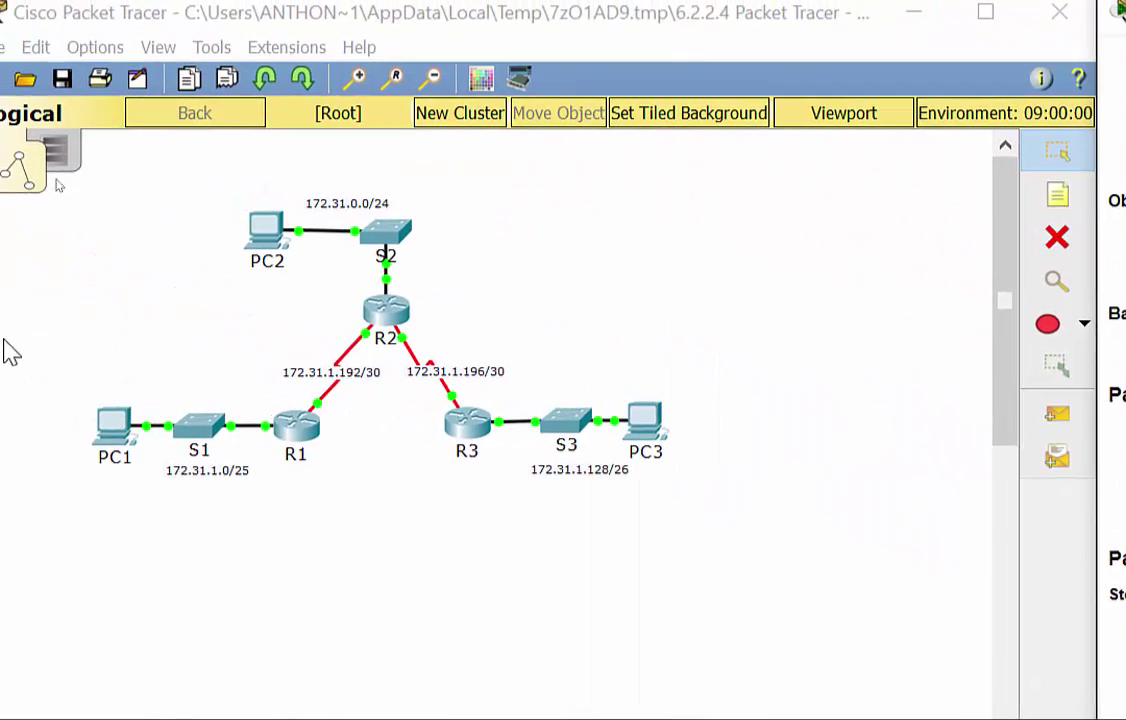
{"action": "left_click", "coordinate": [390, 312]}
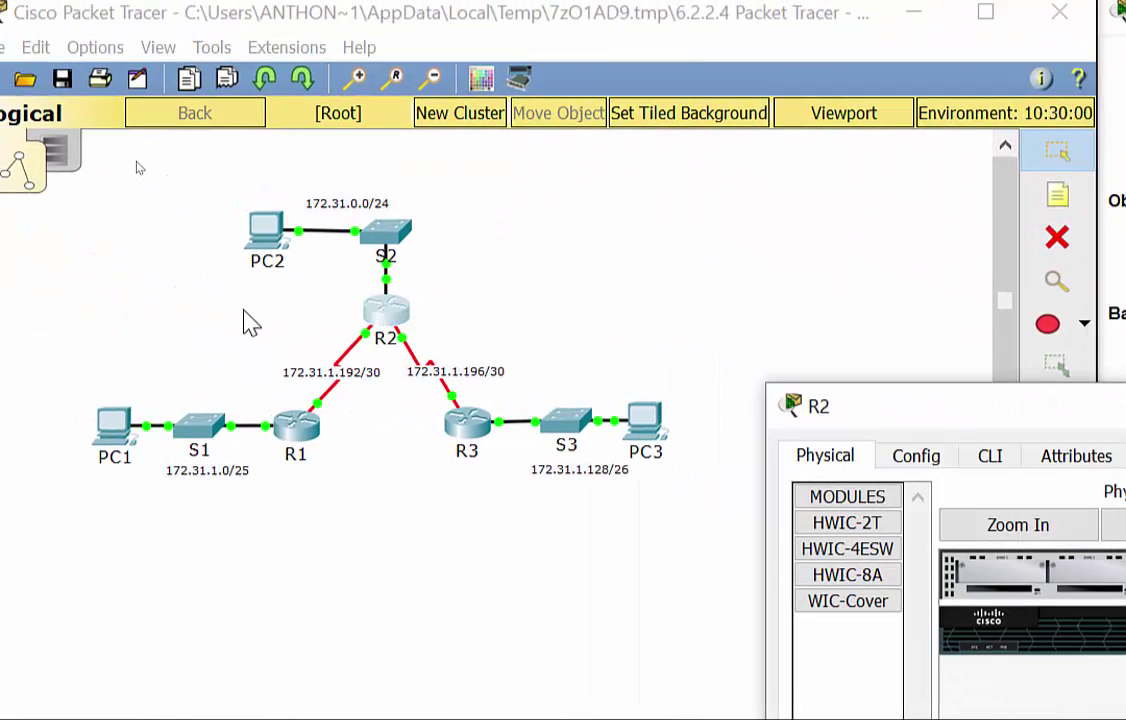
{"action": "left_click", "coordinate": [240, 318]}
{"action": "left_click_drag", "start_coordinate": [238, 173], "coordinate": [396, 412]}
{"action": "left_click_drag", "start_coordinate": [234, 305], "coordinate": [372, 424]}
{"action": "left_click_drag", "start_coordinate": [35, 355], "coordinate": [278, 511]}
{"action": "left_click_drag", "start_coordinate": [705, 370], "coordinate": [510, 490]}
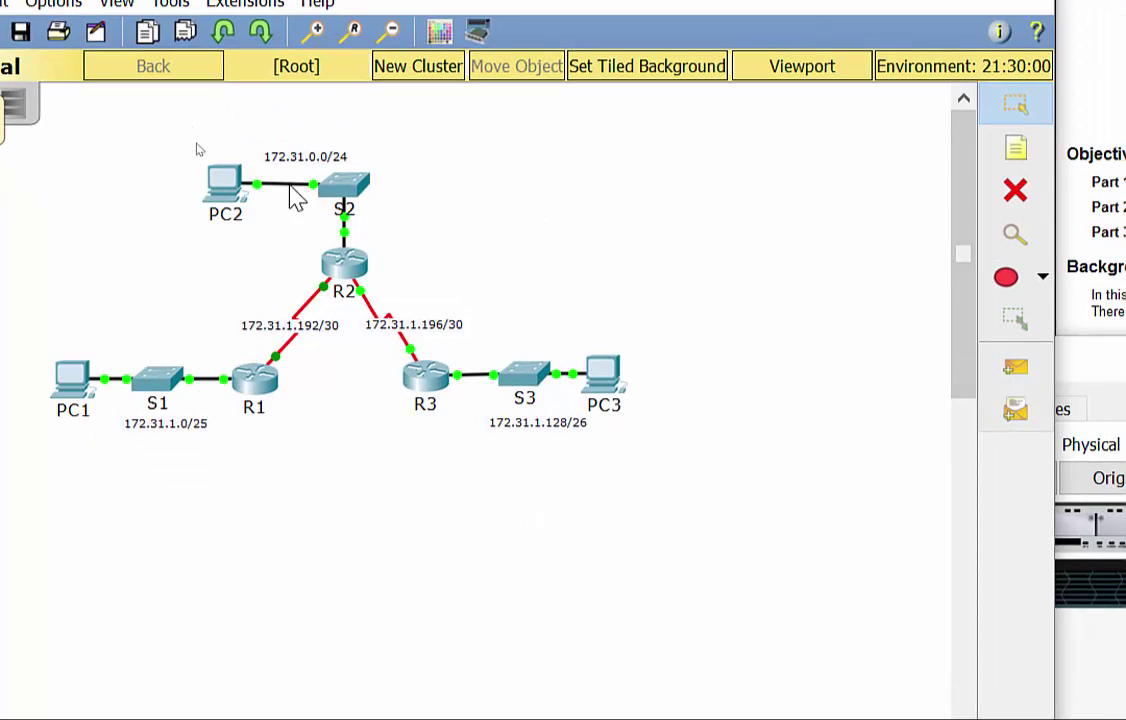
- Open R2's command line beside the topology and enter global configuration mode with en and config t
{"action": "left_click", "coordinate": [344, 266]}
{"action": "left_click_drag", "start_coordinate": [829, 294], "coordinate": [726, 38]}
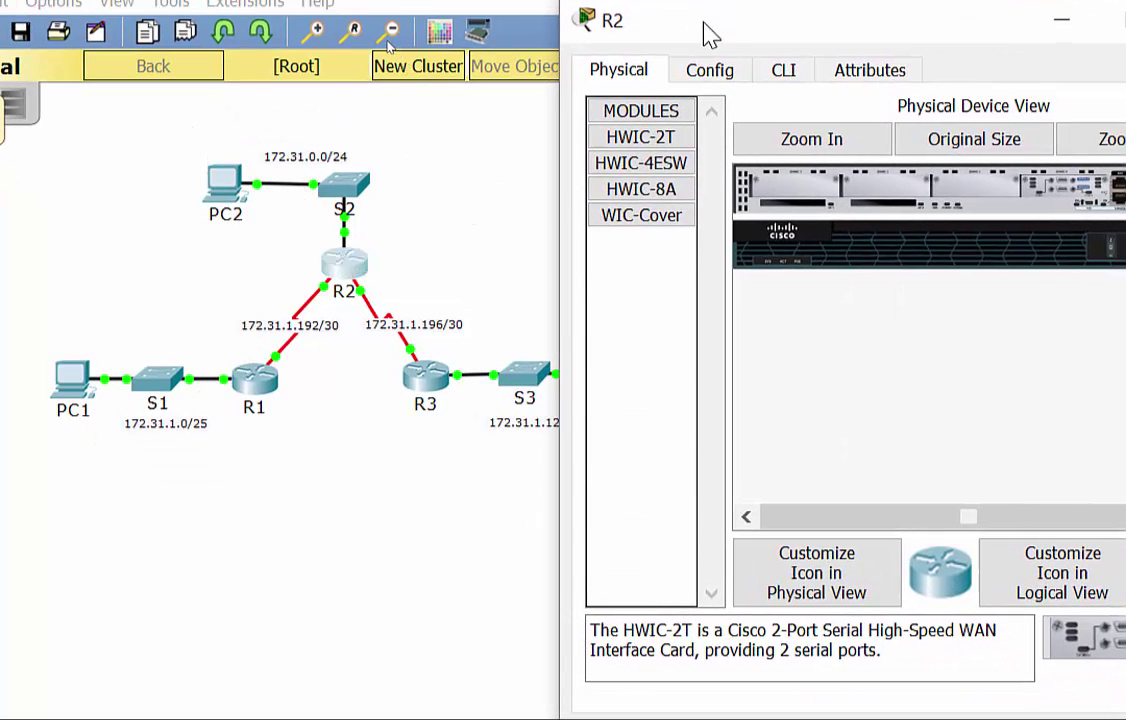
{"action": "left_click", "coordinate": [782, 72]}
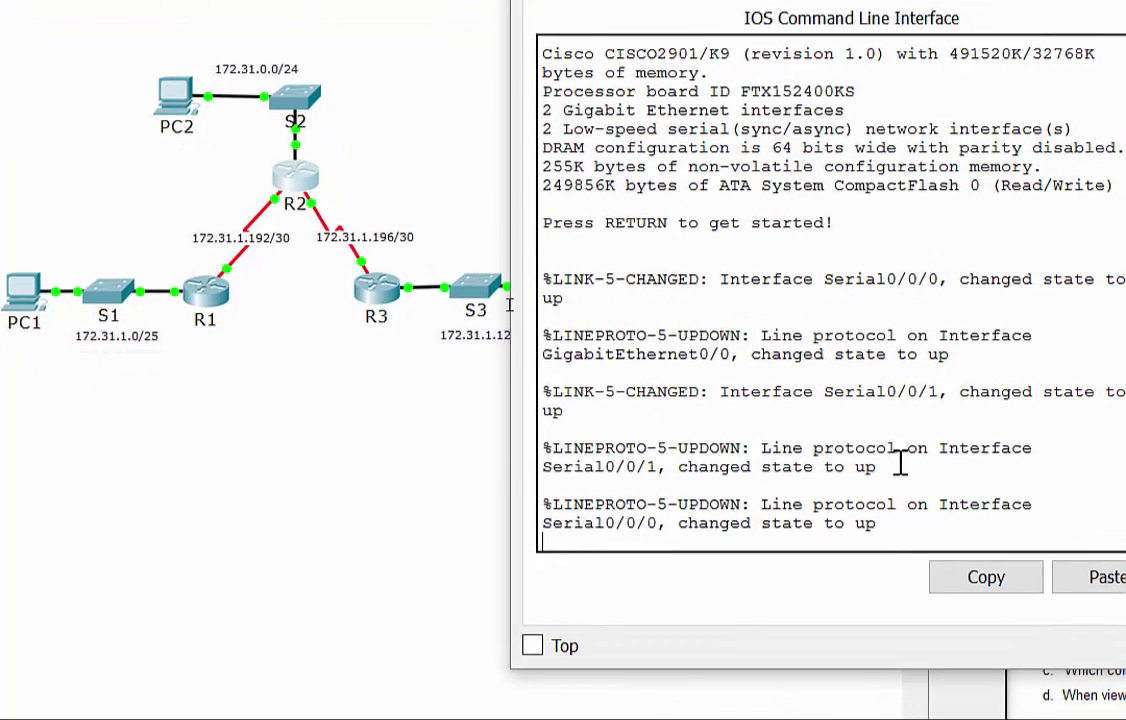
{"action": "key", "text": "Return"}
{"action": "type", "text": "en"}
{"action": "key", "text": "Return"}
{"action": "type", "text": "config t"}
{"action": "key", "text": "Return"}
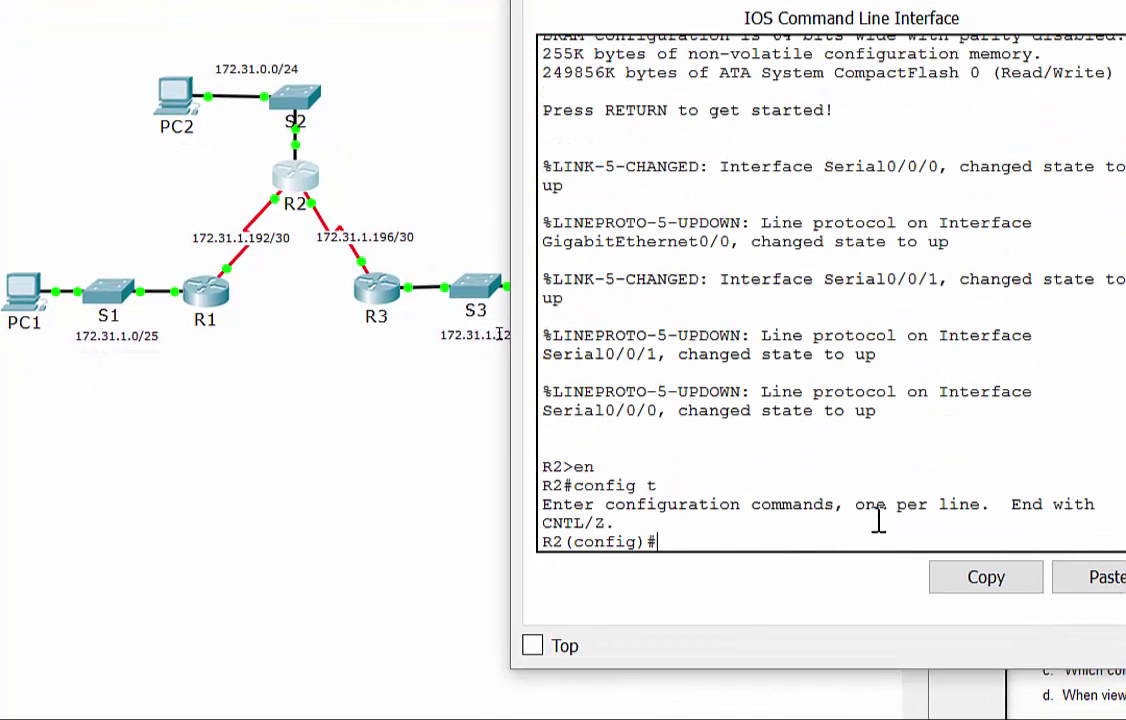
- Configure a directly attached static route on R2 to 172.31.1.0 255.255.255.128 with exit interface s0/0/0, checking the link towards R1
{"action": "type", "text": "ip route"}
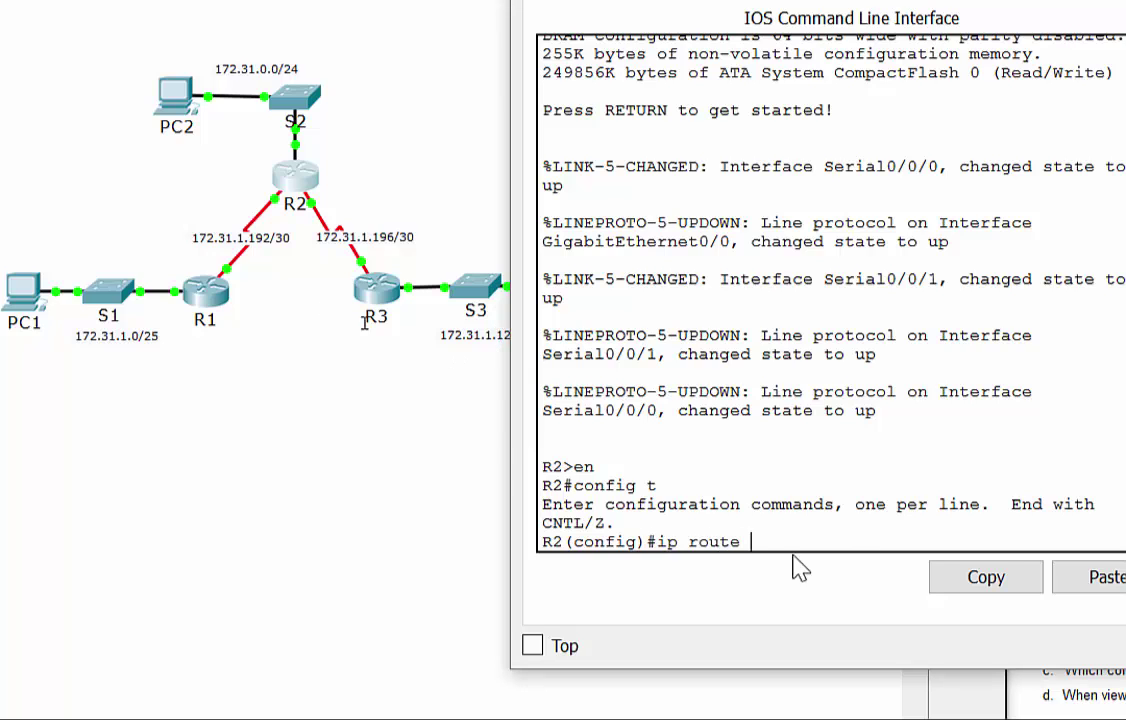
{"action": "left_click_drag", "start_coordinate": [711, 671], "coordinate": [743, 445]}
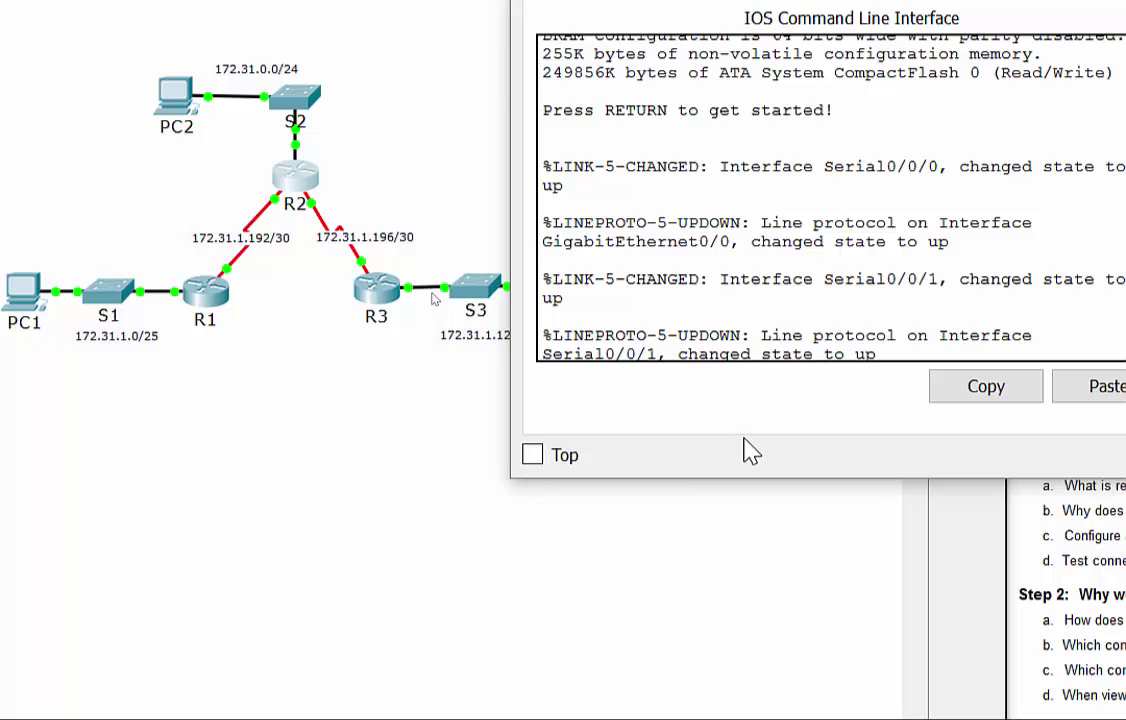
{"action": "key", "text": "Return"}
{"action": "key", "text": "Up"}
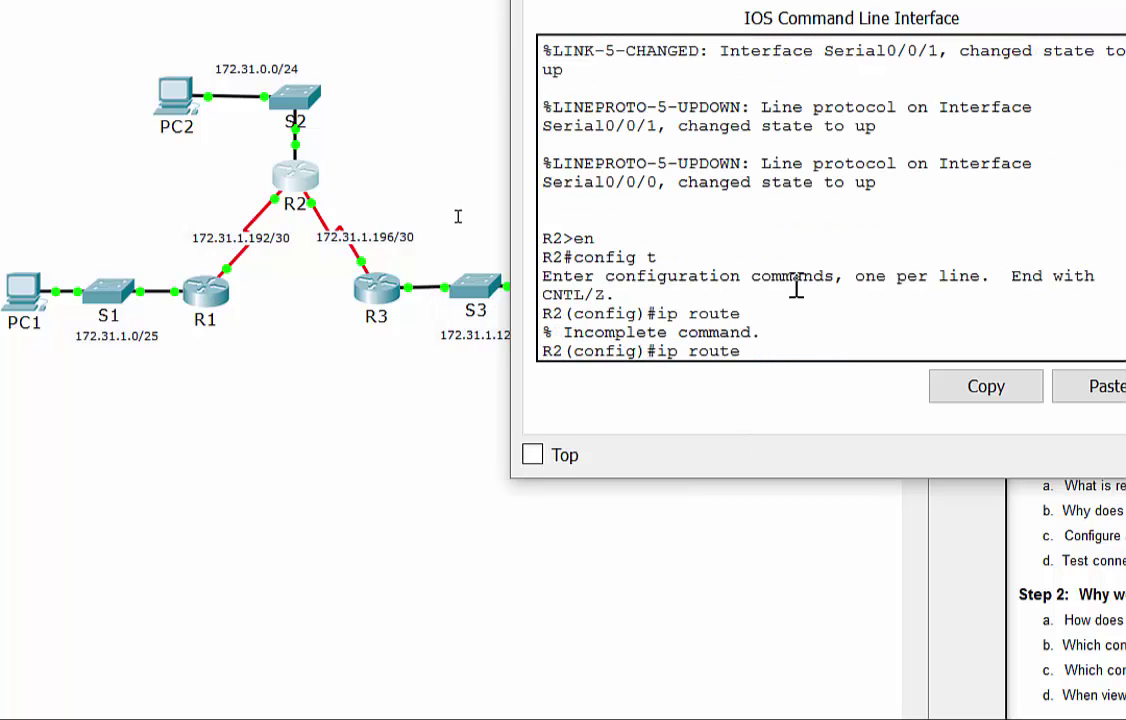
{"action": "type", "text": "172.31.10"}
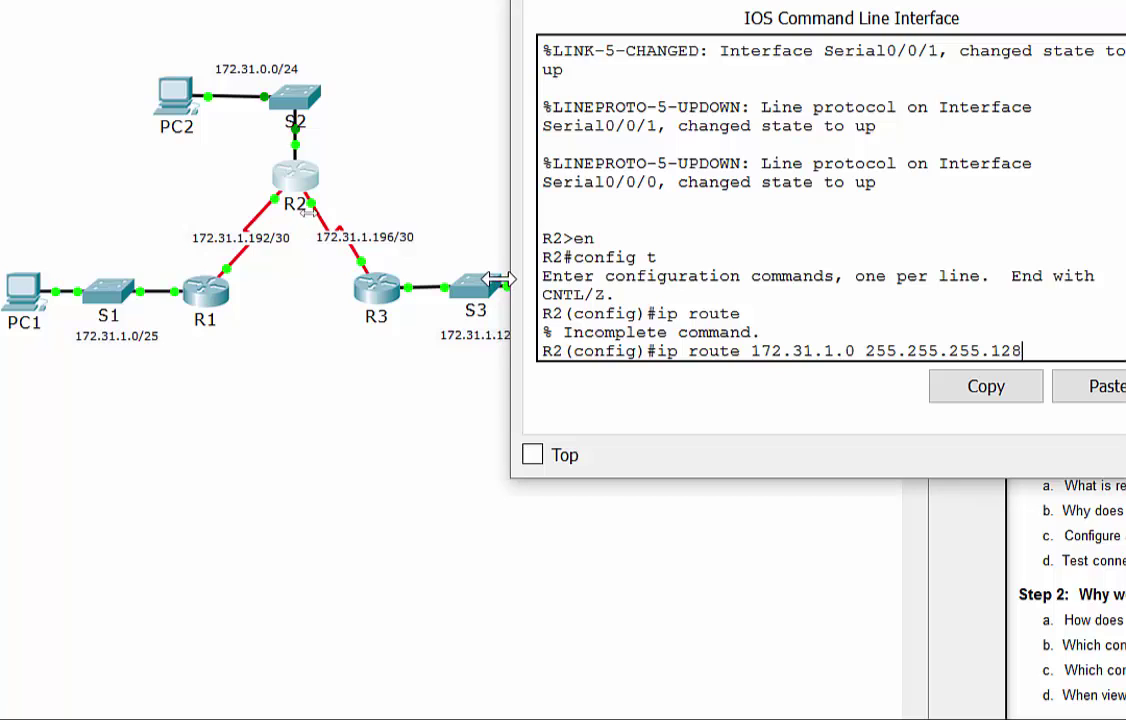
{"action": "left_click", "coordinate": [168, 182]}
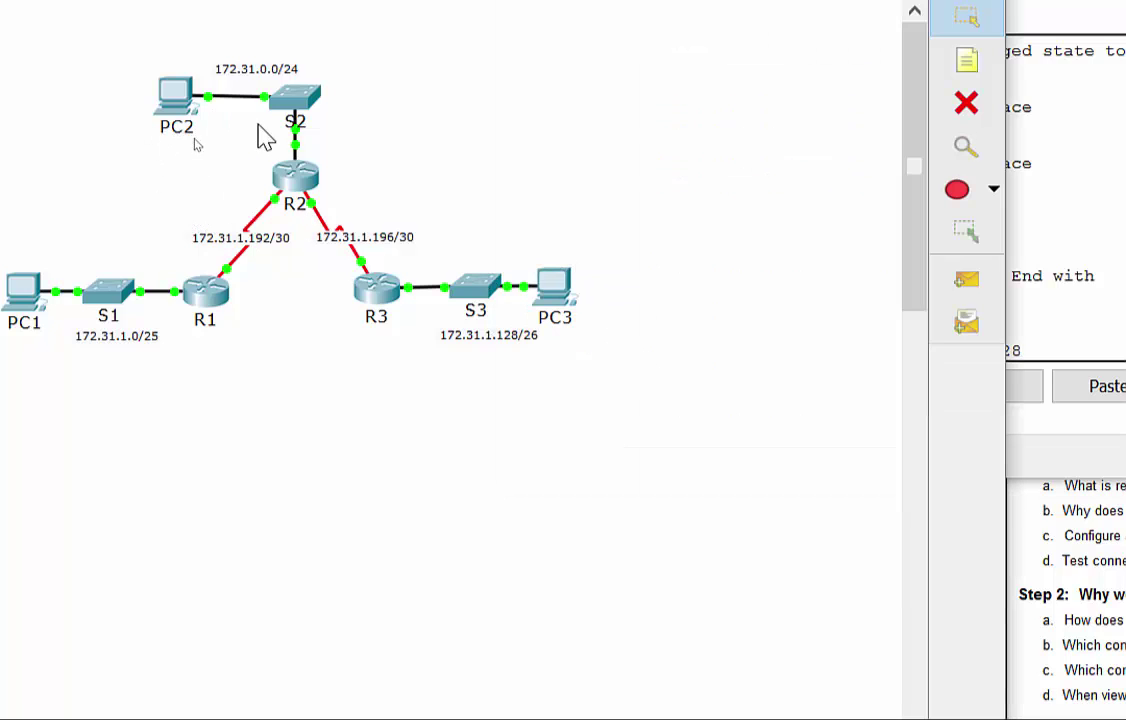
{"action": "mouse_move", "coordinate": [292, 184]}
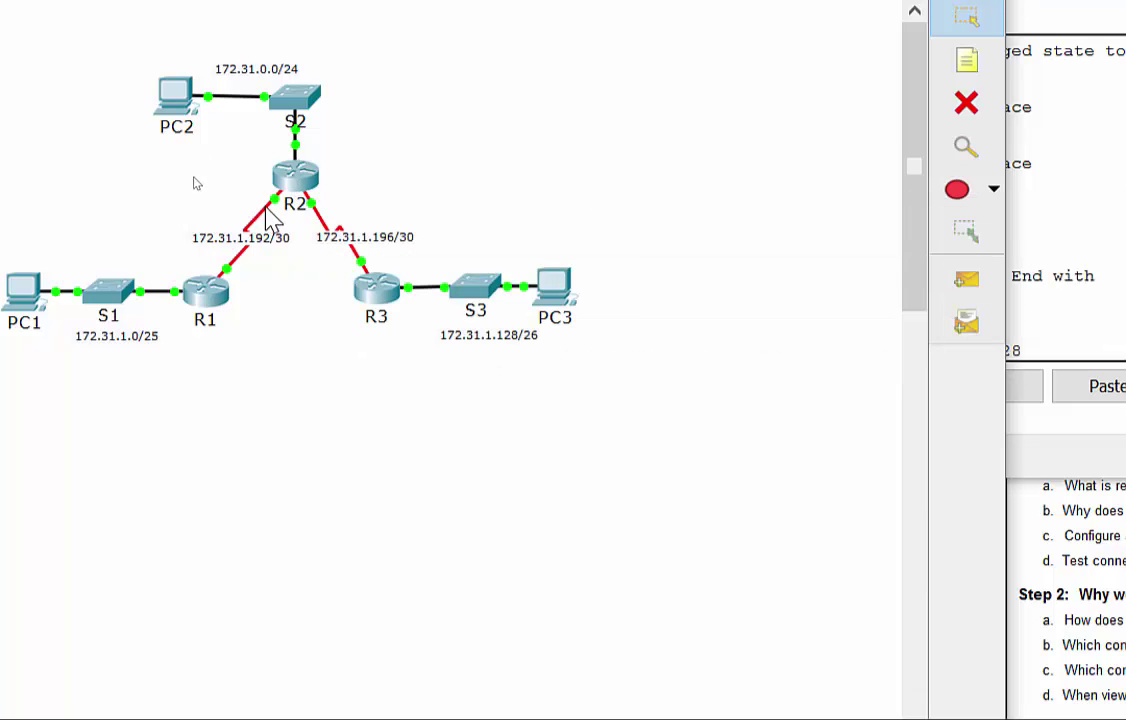
{"action": "mouse_move", "coordinate": [280, 214]}
{"action": "left_click", "coordinate": [303, 183]}
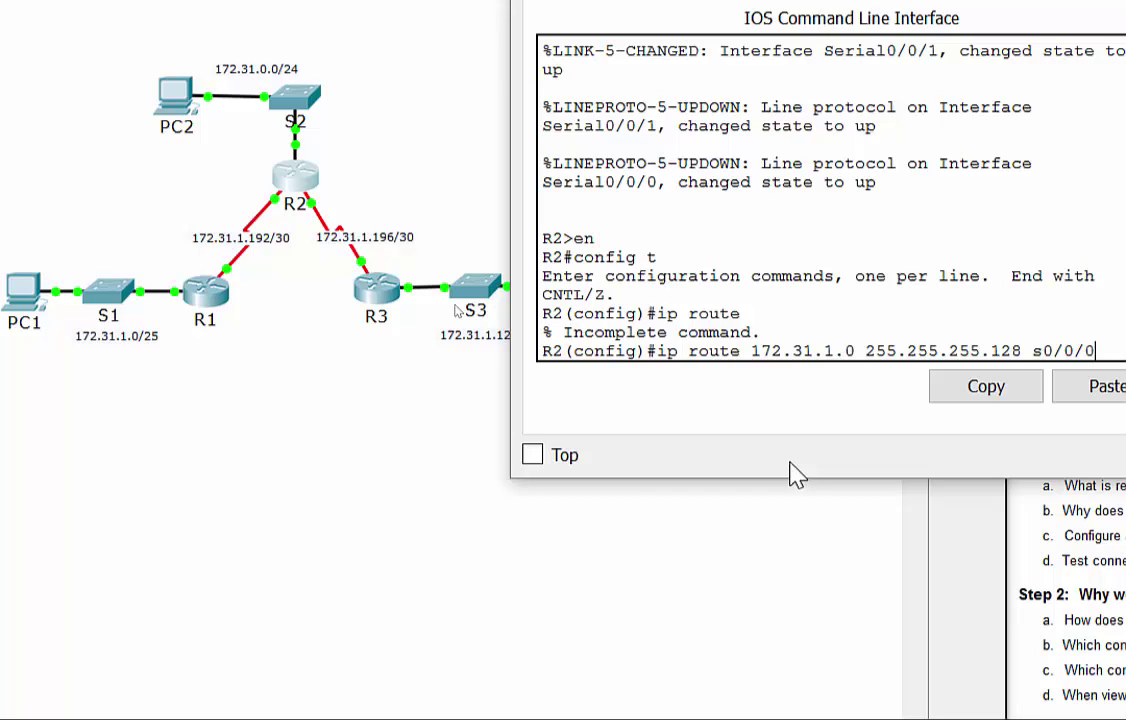
{"action": "key", "text": "Return"}
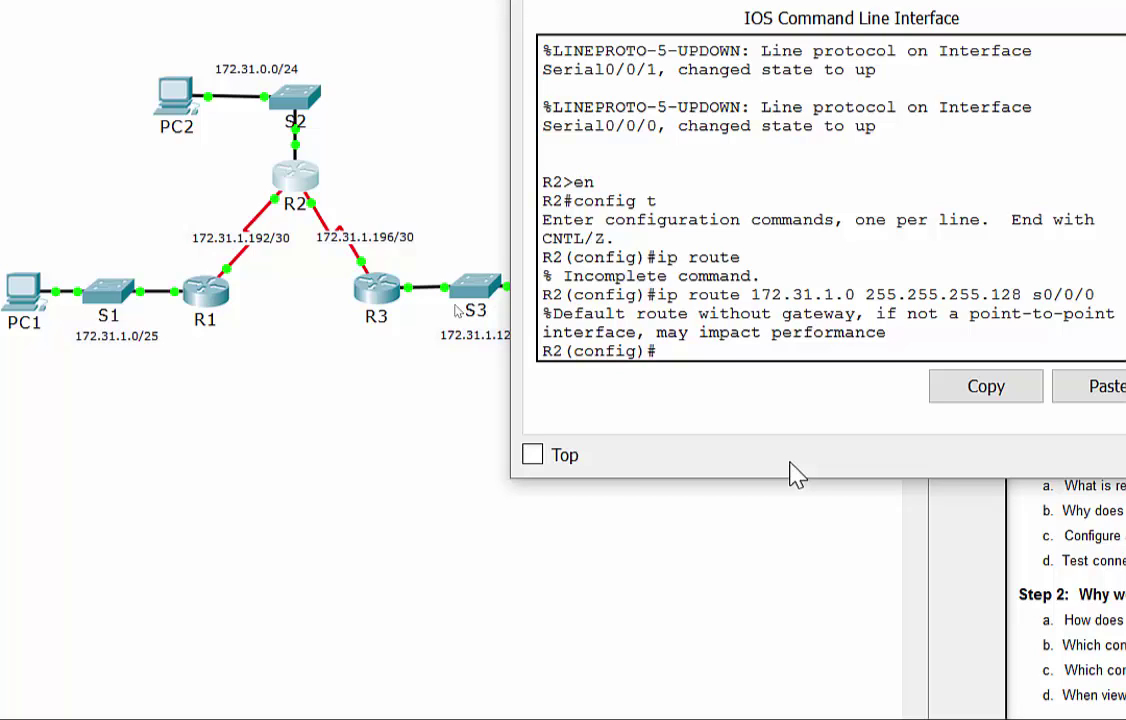
- Recall R2's last ip route command and rewrite its destination network and mask as 172.31.1.128 255.255.255.192
{"action": "key", "text": "Up"}
{"action": "key", "text": "BackSpace"}
{"action": "key", "text": "BackSpace"}
{"action": "key", "text": "BackSpace"}
{"action": "key", "text": "BackSpace"}
{"action": "key", "text": "BackSpace"}
{"action": "key", "text": "BackSpace"}
{"action": "key", "text": "BackSpace"}
{"action": "key", "text": "BackSpace"}
{"action": "key", "text": "BackSpace"}
{"action": "key", "text": "BackSpace"}
{"action": "key", "text": "BackSpace"}
{"action": "key", "text": "BackSpace"}
{"action": "key", "text": "BackSpace"}
{"action": "key", "text": "BackSpace"}
{"action": "key", "text": "BackSpace"}
{"action": "key", "text": "BackSpace"}
{"action": "key", "text": "BackSpace"}
{"action": "key", "text": "BackSpace"}
{"action": "key", "text": "BackSpace"}
{"action": "key", "text": "BackSpace"}
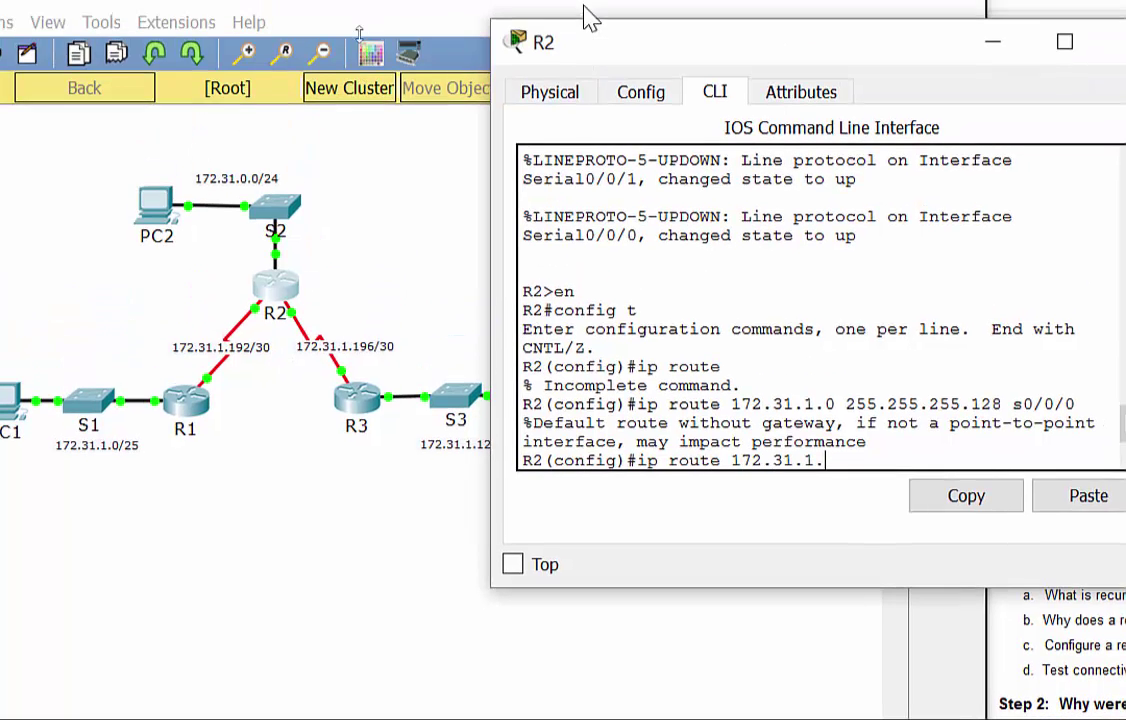
{"action": "left_click_drag", "start_coordinate": [590, 18], "coordinate": [627, 21]}
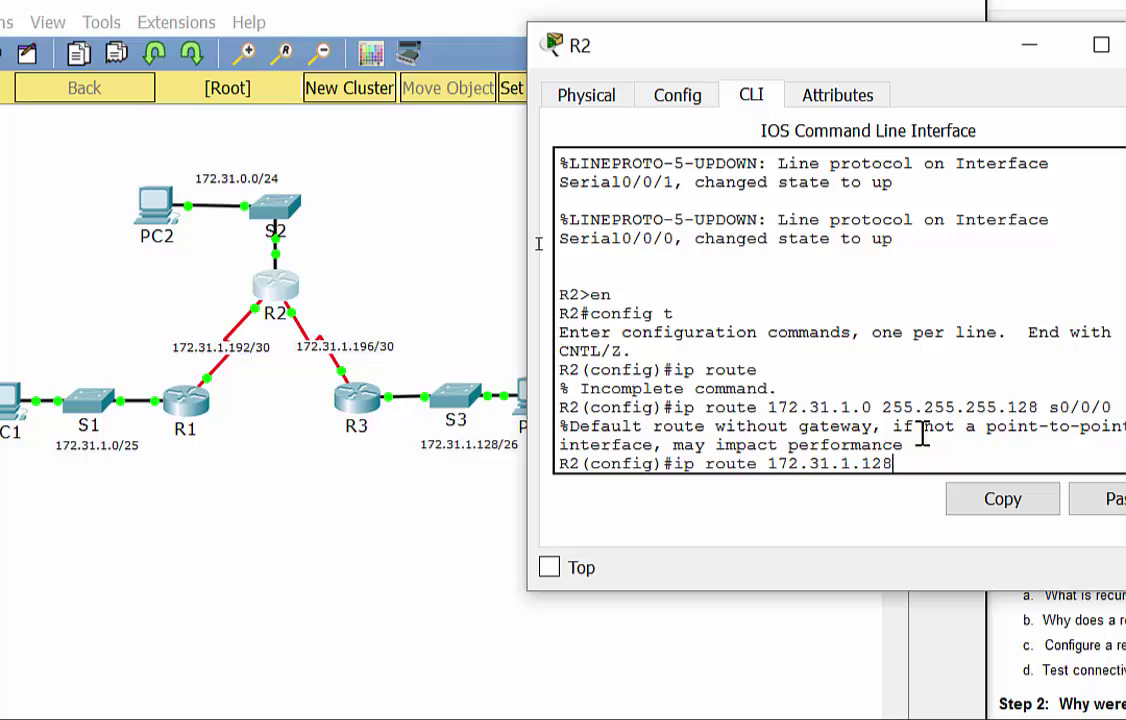
{"action": "type", "text": "255.255.255.192"}
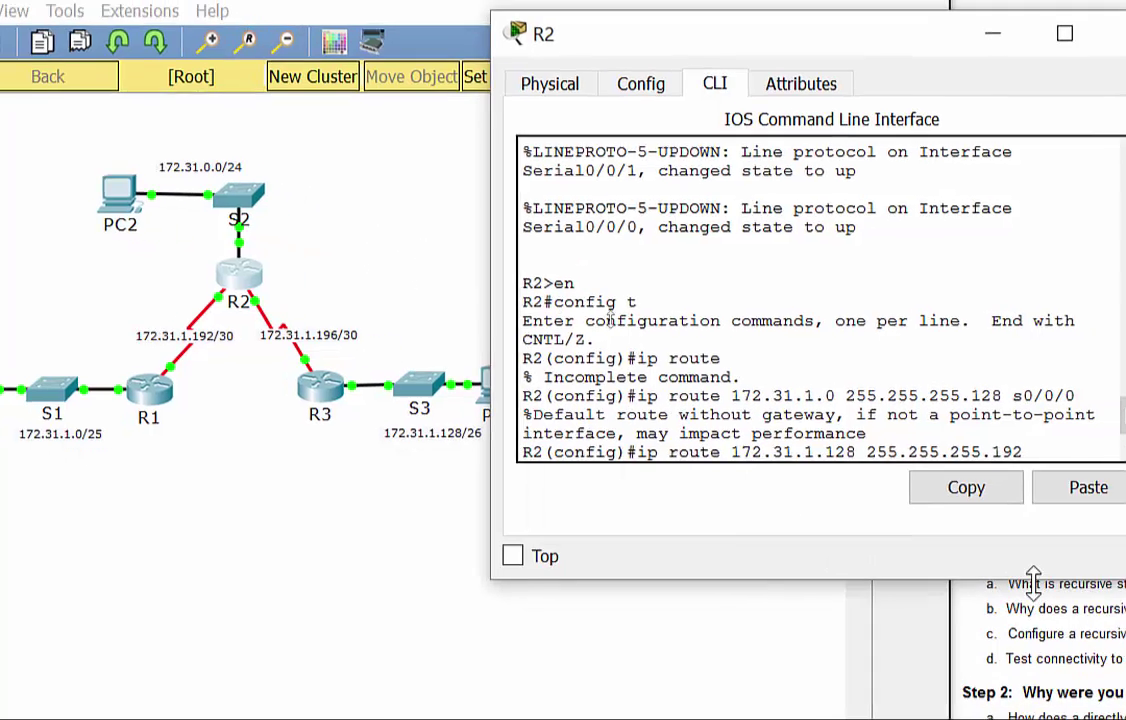
- Check R2's serial interface towards R3 in the topology and complete the route command with exit interface s0/0/1
{"action": "left_click", "coordinate": [285, 541]}
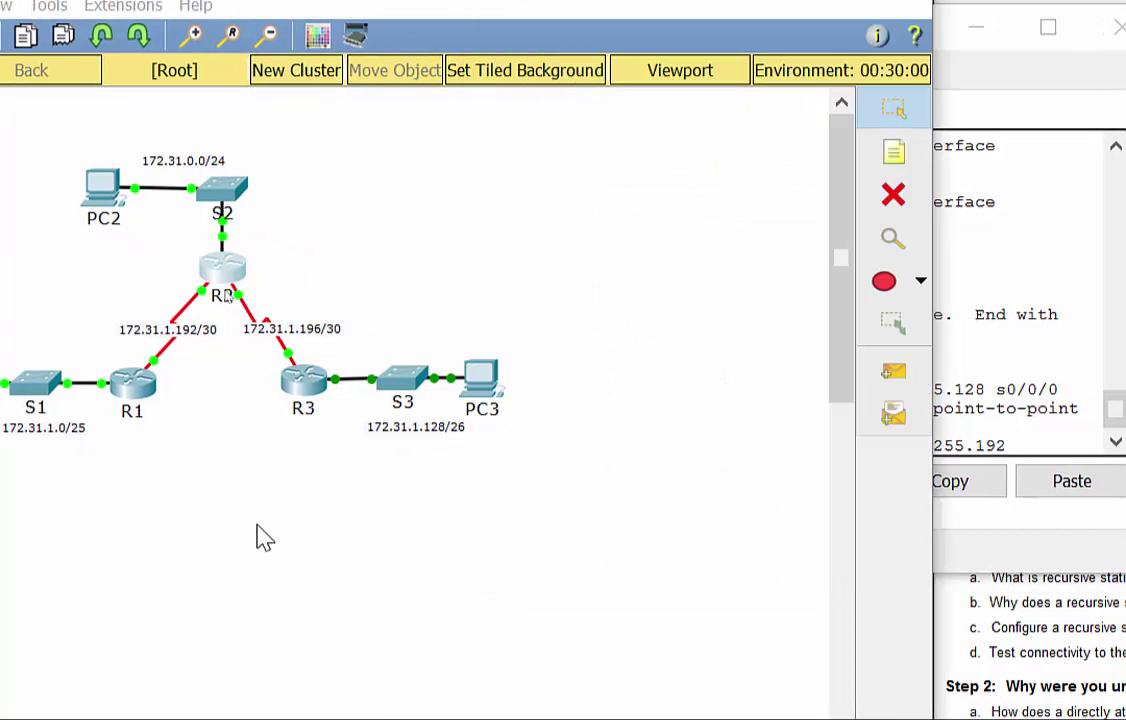
{"action": "mouse_move", "coordinate": [245, 310]}
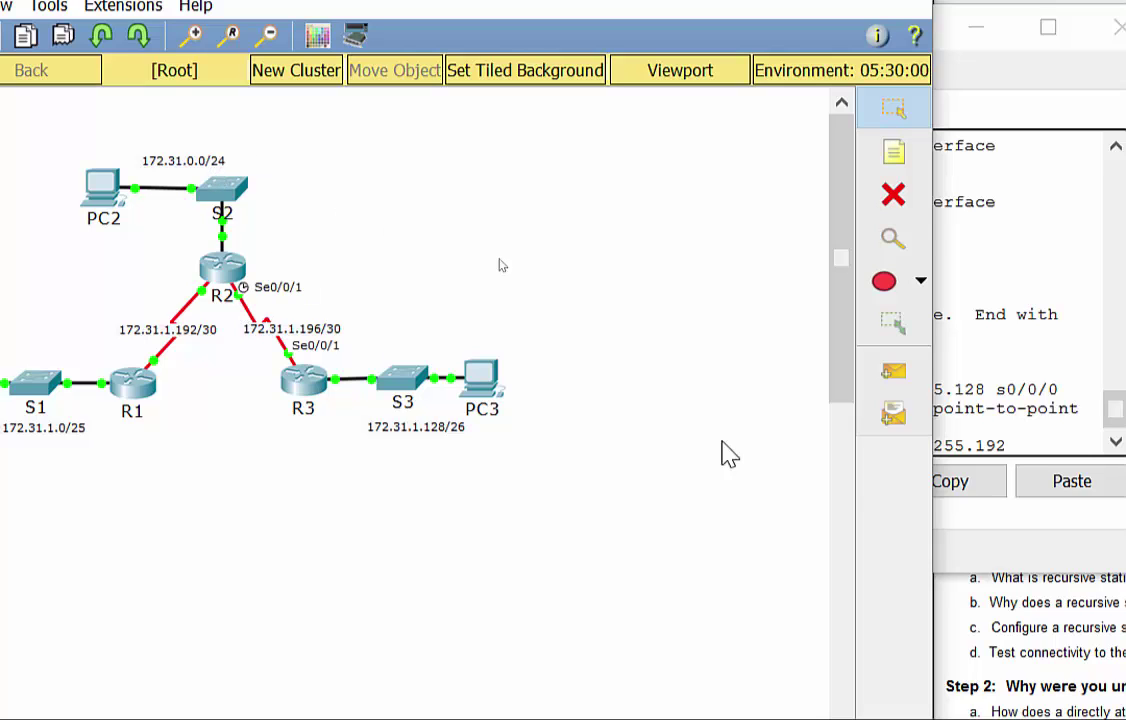
{"action": "left_click", "coordinate": [993, 563]}
{"action": "type", "text": "s0/0"}
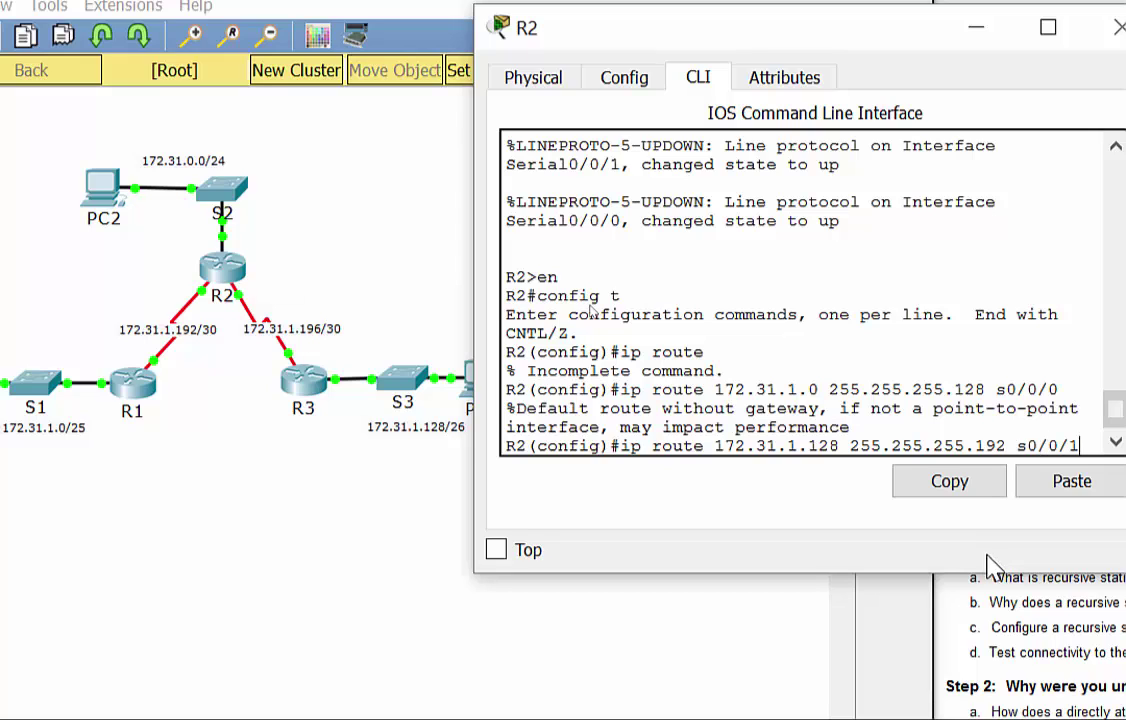
{"action": "type", "text": "/1"}
{"action": "key", "text": "Return"}
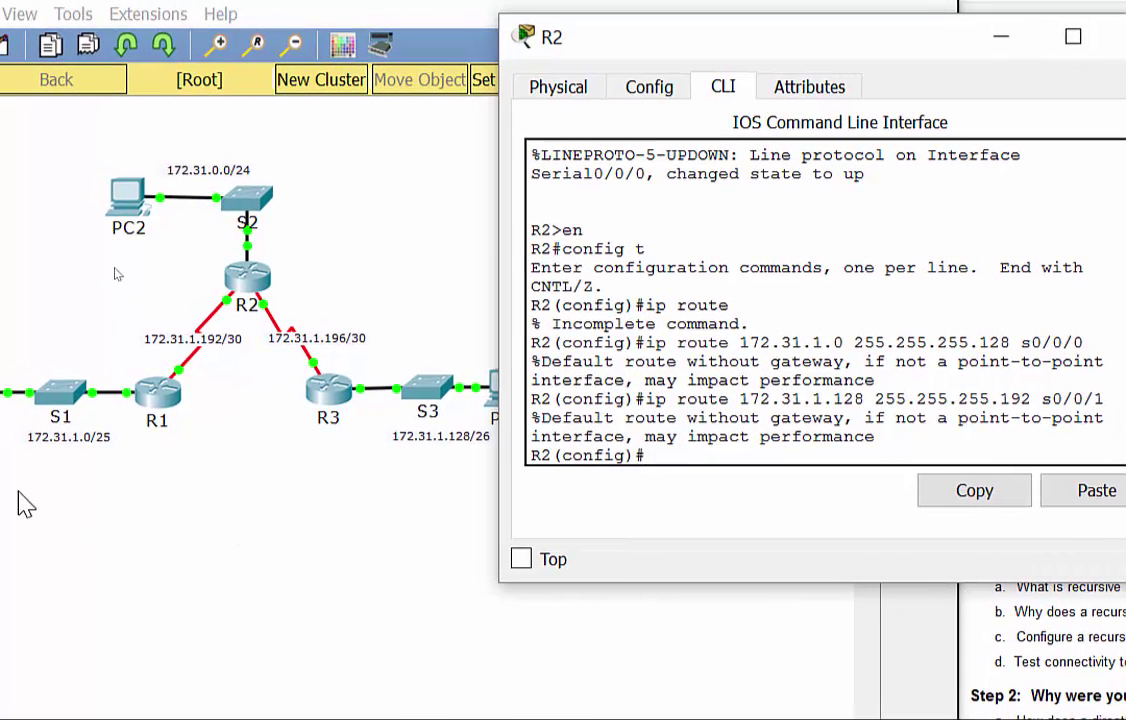
- Examine the R1–R2 link in the topology and review the Part 2 instructions for configuring a default route on R3
{"action": "left_click", "coordinate": [106, 507]}
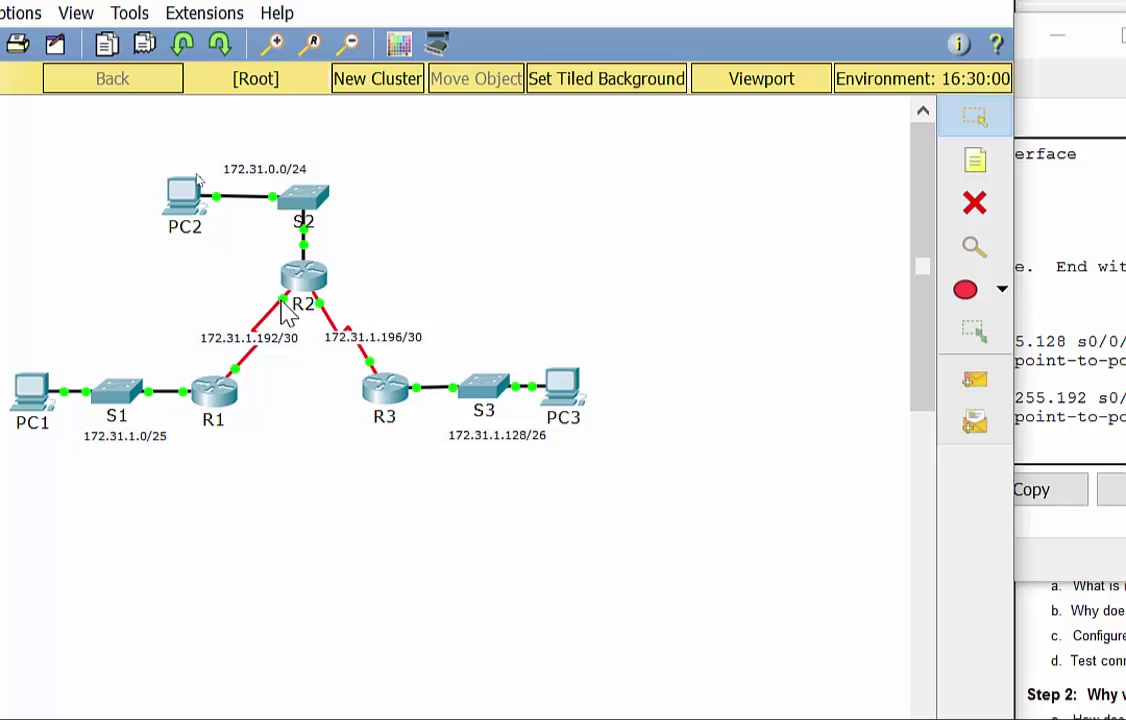
{"action": "mouse_move", "coordinate": [287, 313]}
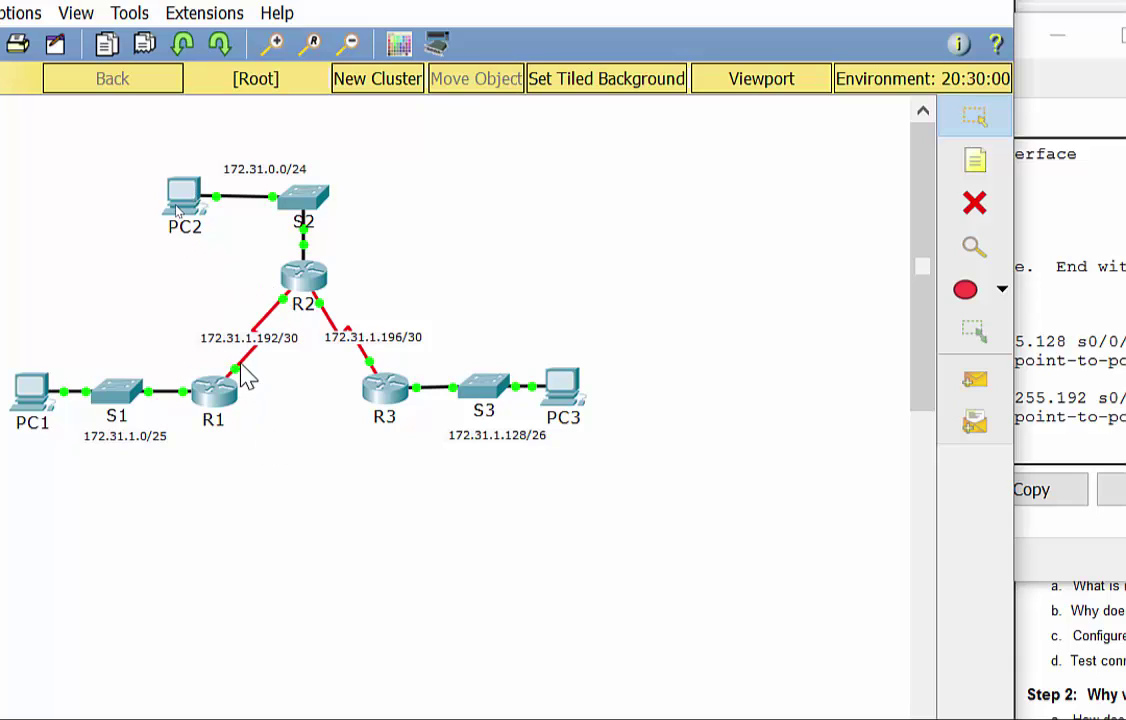
{"action": "mouse_move", "coordinate": [240, 381]}
{"action": "left_click", "coordinate": [1029, 444]}
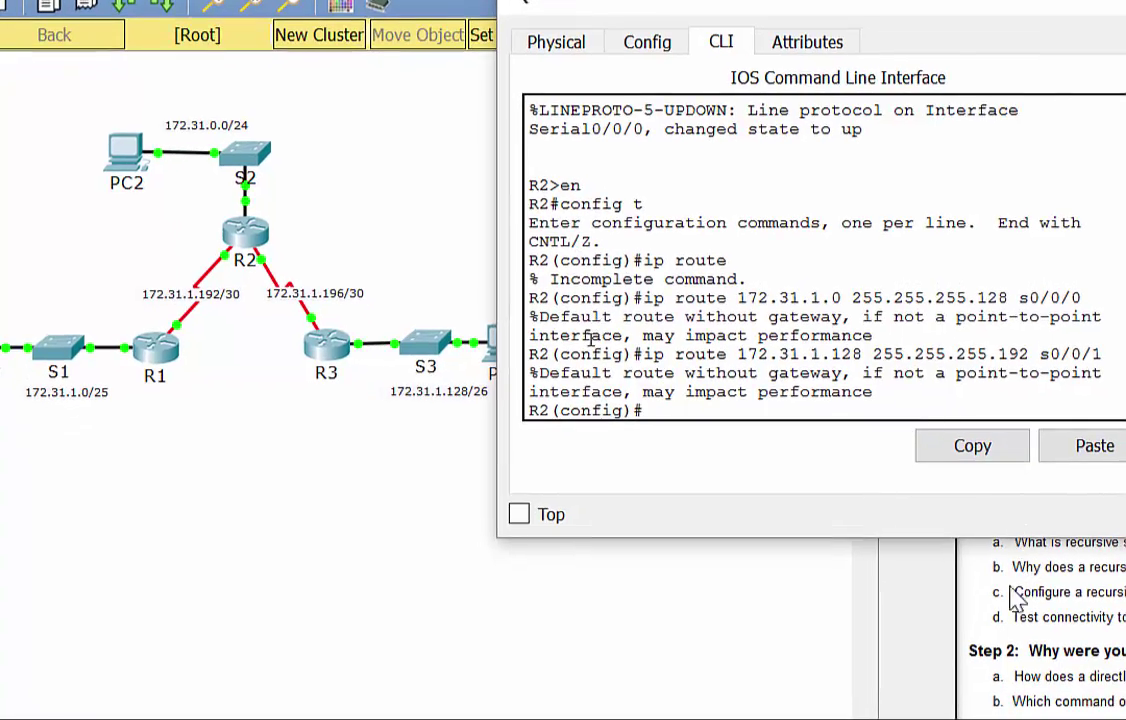
{"action": "left_click", "coordinate": [1015, 597]}
{"action": "left_click", "coordinate": [780, 570]}
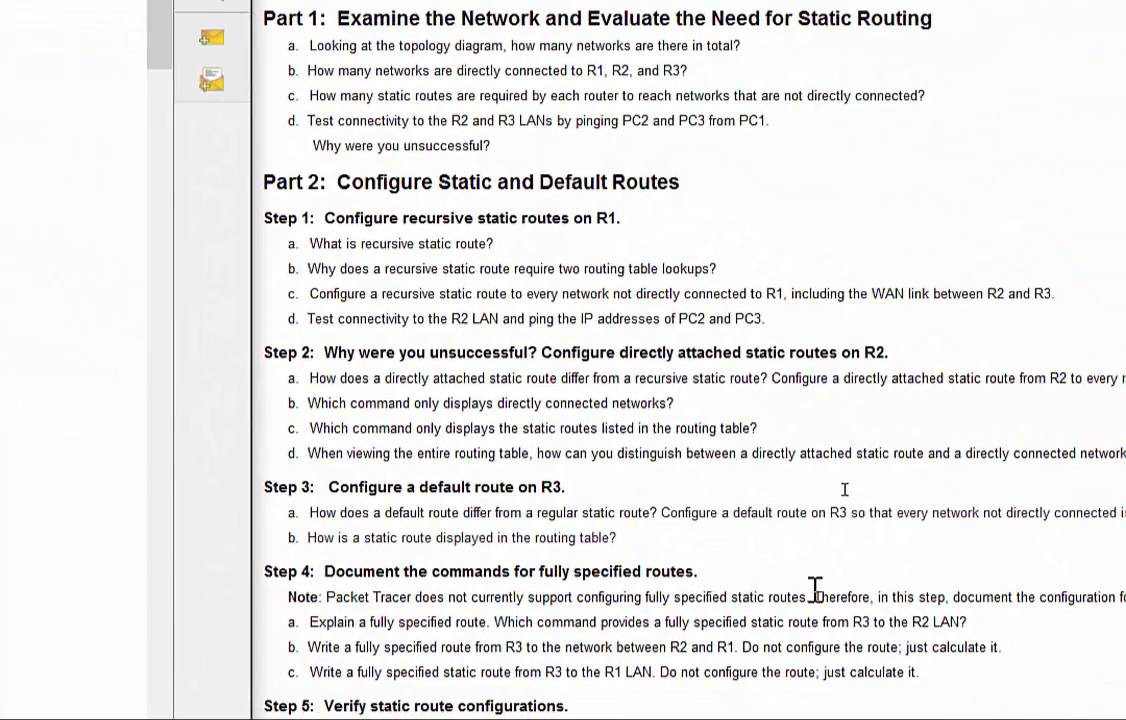
{"action": "scroll", "coordinate": [815, 590], "scroll_direction": "down", "scroll_amount": 3}
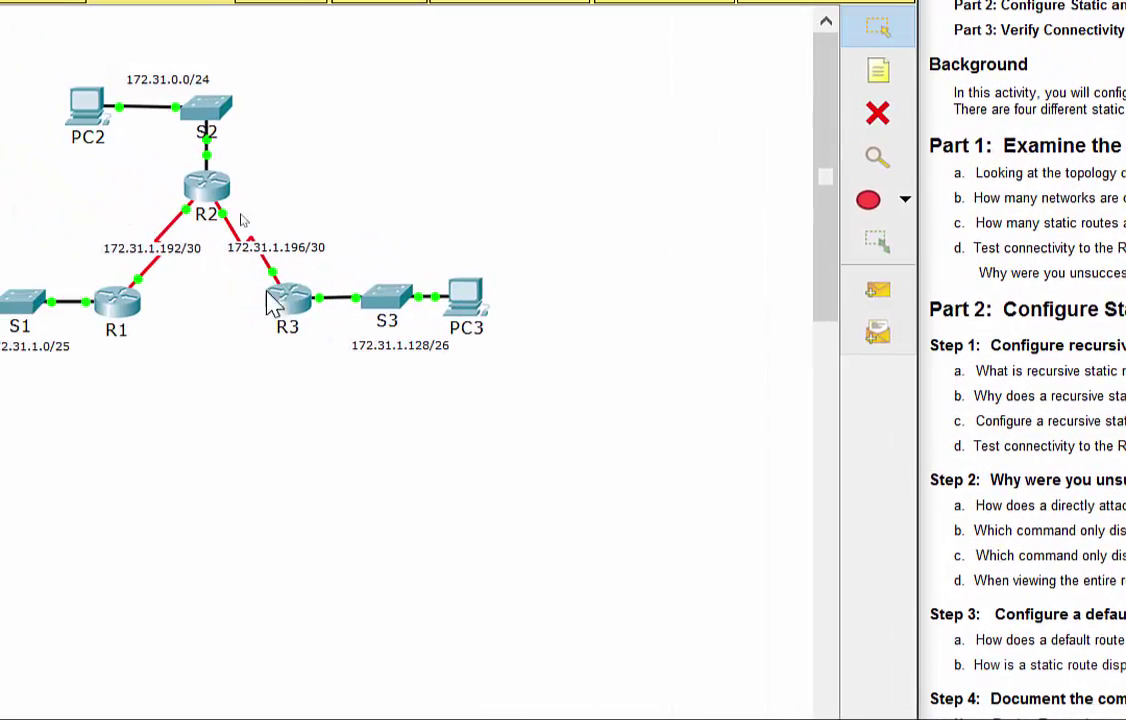
- Open R3's command line beside the topology and enter global configuration mode with en and config t
{"action": "left_click", "coordinate": [275, 300]}
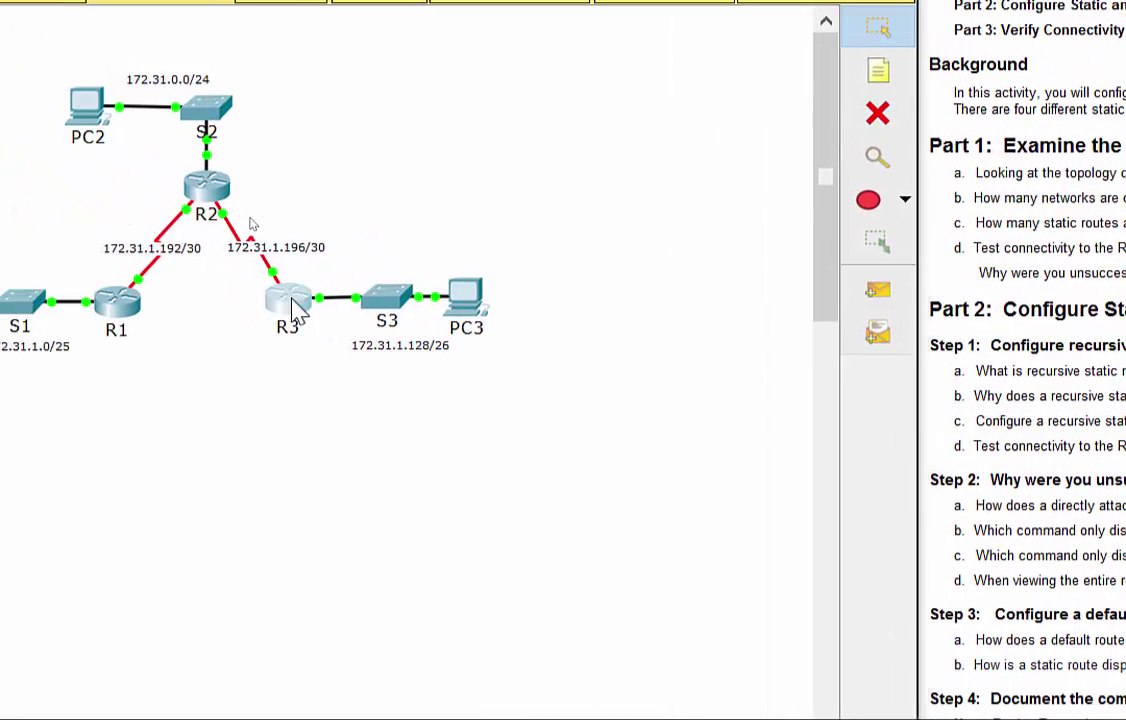
{"action": "left_click_drag", "start_coordinate": [809, 244], "coordinate": [718, 0]}
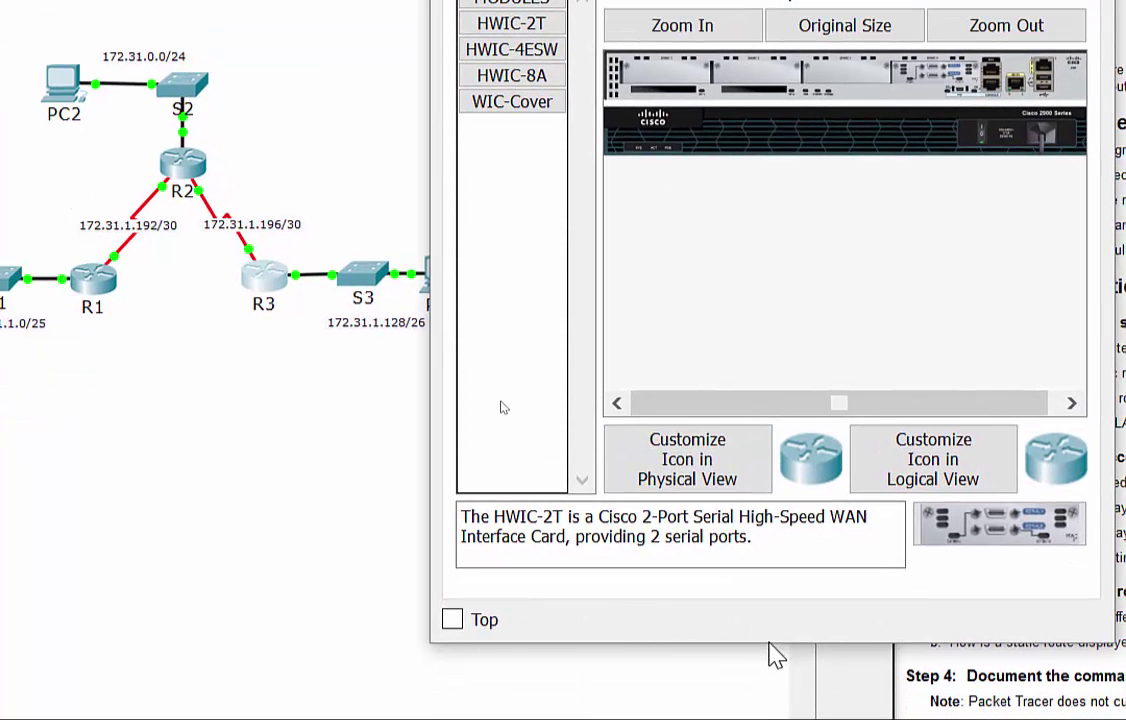
{"action": "left_click_drag", "start_coordinate": [768, 645], "coordinate": [770, 460]}
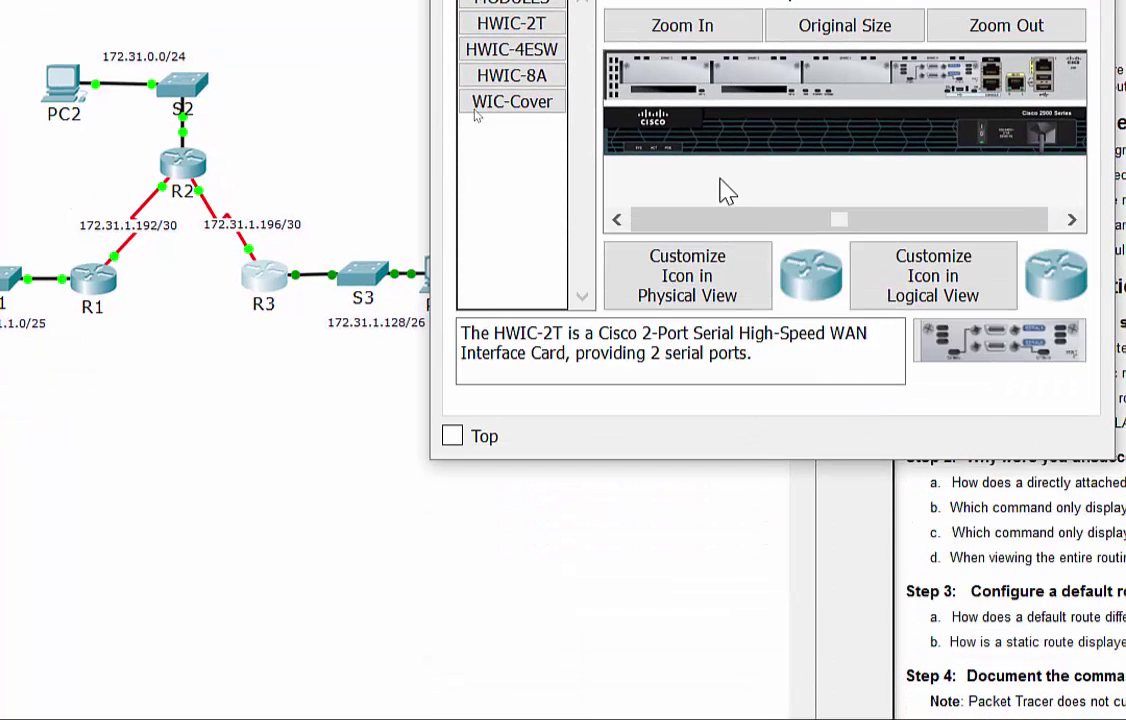
{"action": "left_click", "coordinate": [716, 116]}
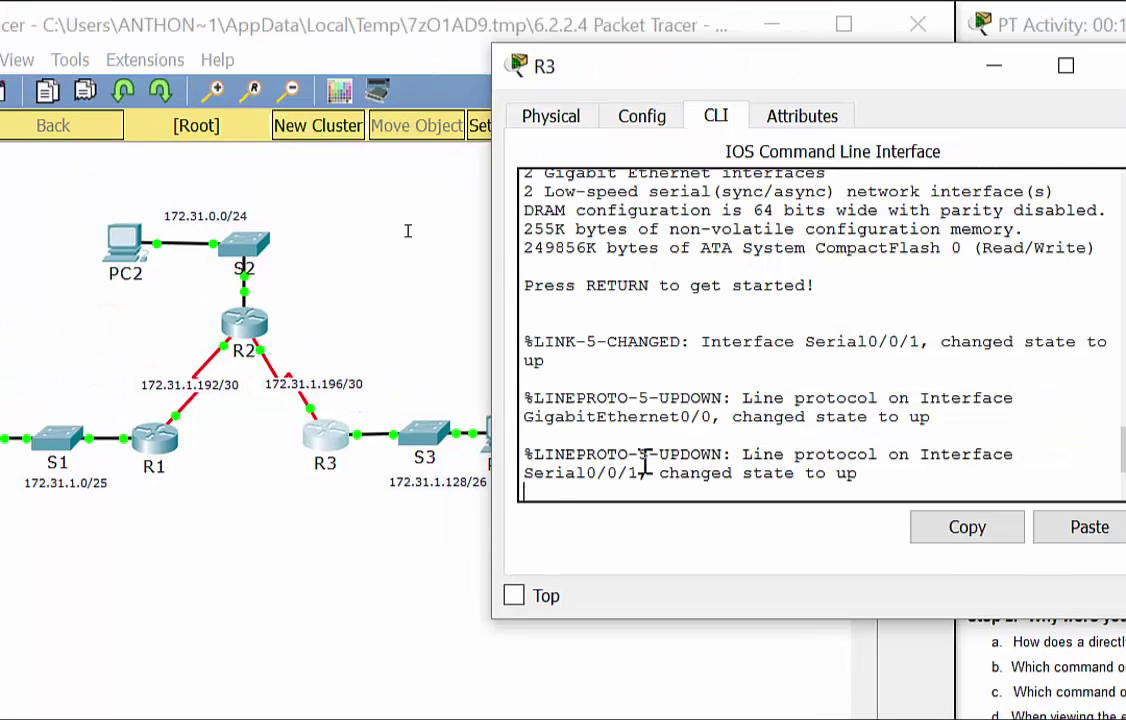
{"action": "key", "text": "Return"}
{"action": "type", "text": "config"}
{"action": "key", "text": "BackSpace"}
{"action": "key", "text": "BackSpace"}
{"action": "key", "text": "BackSpace"}
{"action": "key", "text": "BackSpace"}
{"action": "key", "text": "BackSpace"}
{"action": "key", "text": "BackSpace"}
{"action": "key", "text": "BackSpace"}
{"action": "type", "text": "en"}
{"action": "key", "text": "Return"}
{"action": "type", "text": "config t"}
{"action": "key", "text": "Return"}
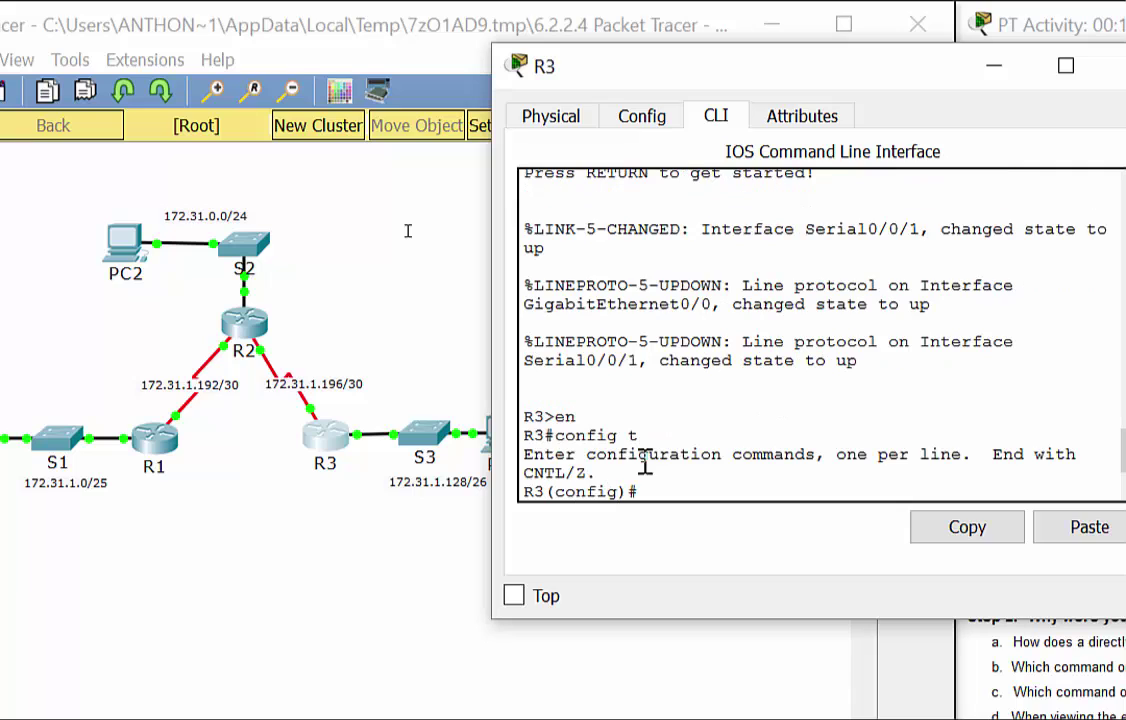
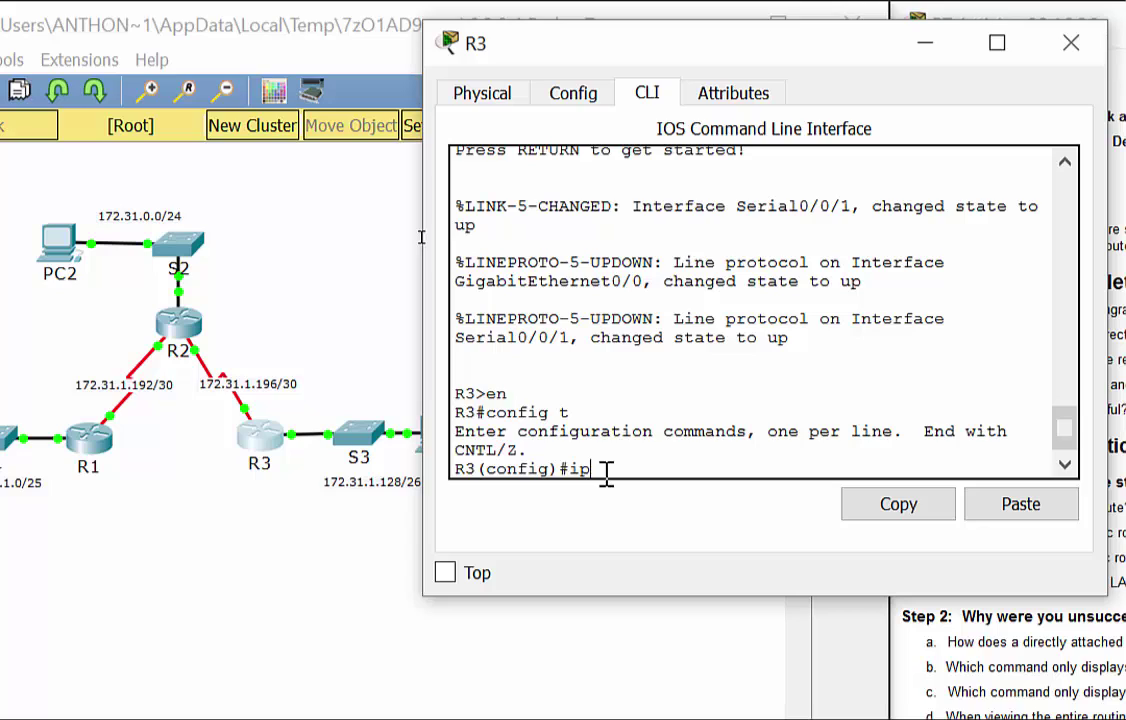
- Configure a default route on R3 with ip route 0.0.0.0 0.0.0.0 s0/0/1, checking R3's interface towards R2, and return to the topology
{"action": "type", "text": "route"}
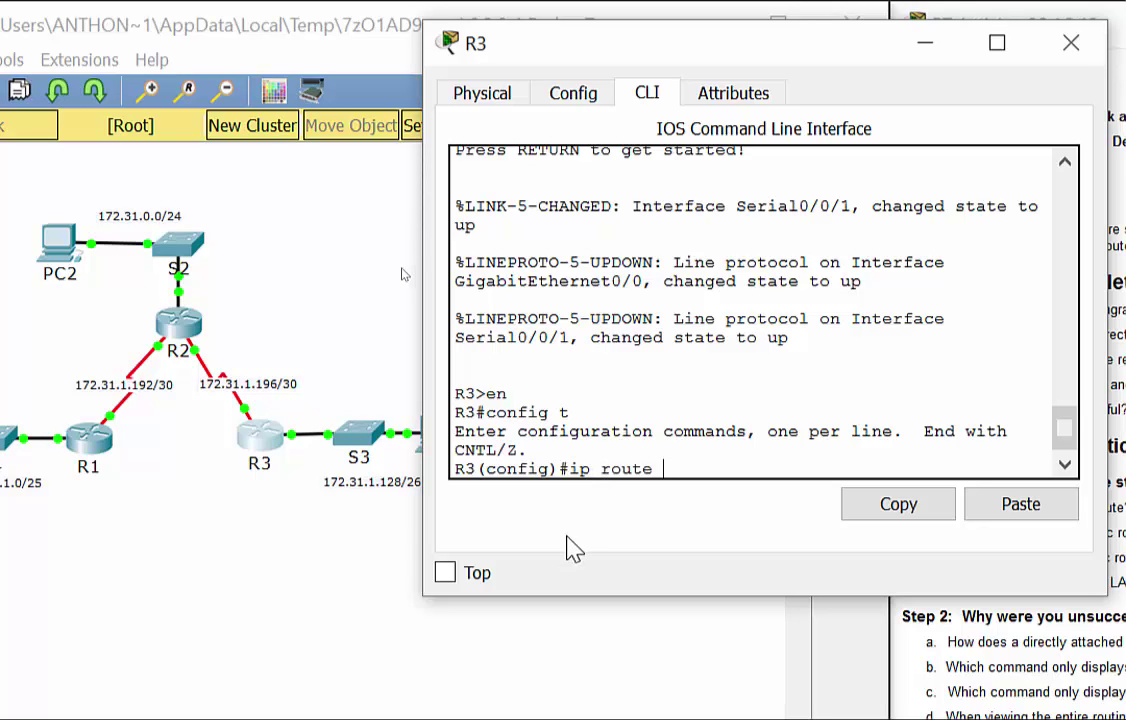
{"action": "type", "text": " 0.0.0.0 0.0.0.0"}
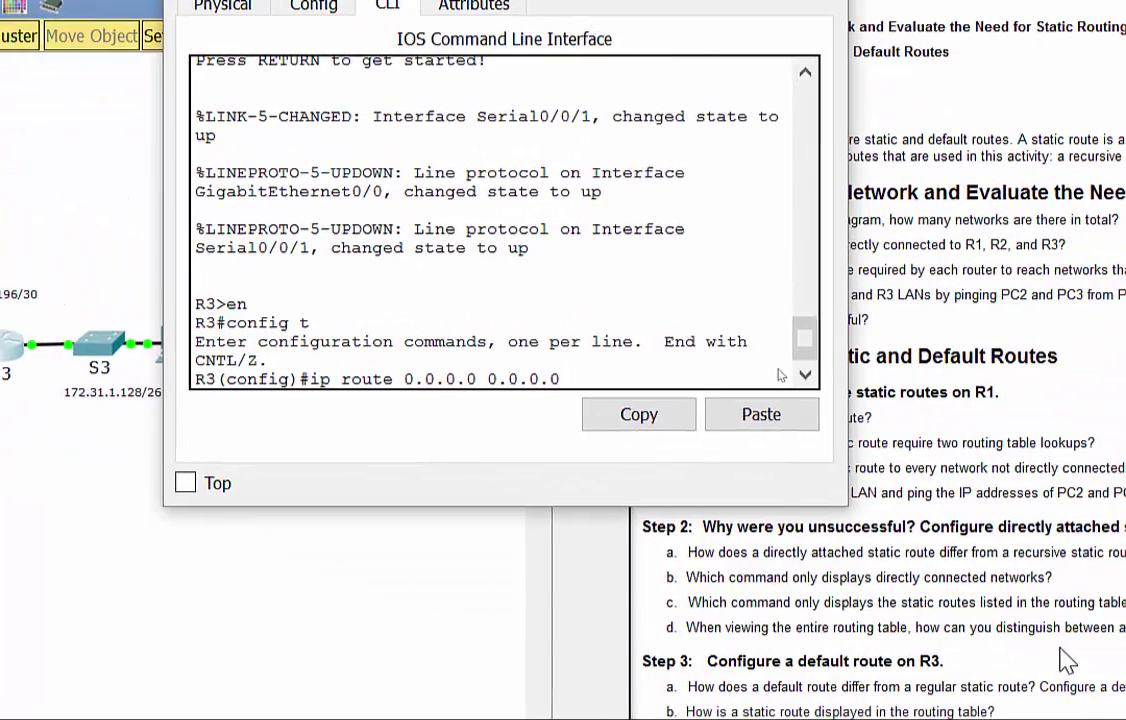
{"action": "left_click", "coordinate": [1125, 719]}
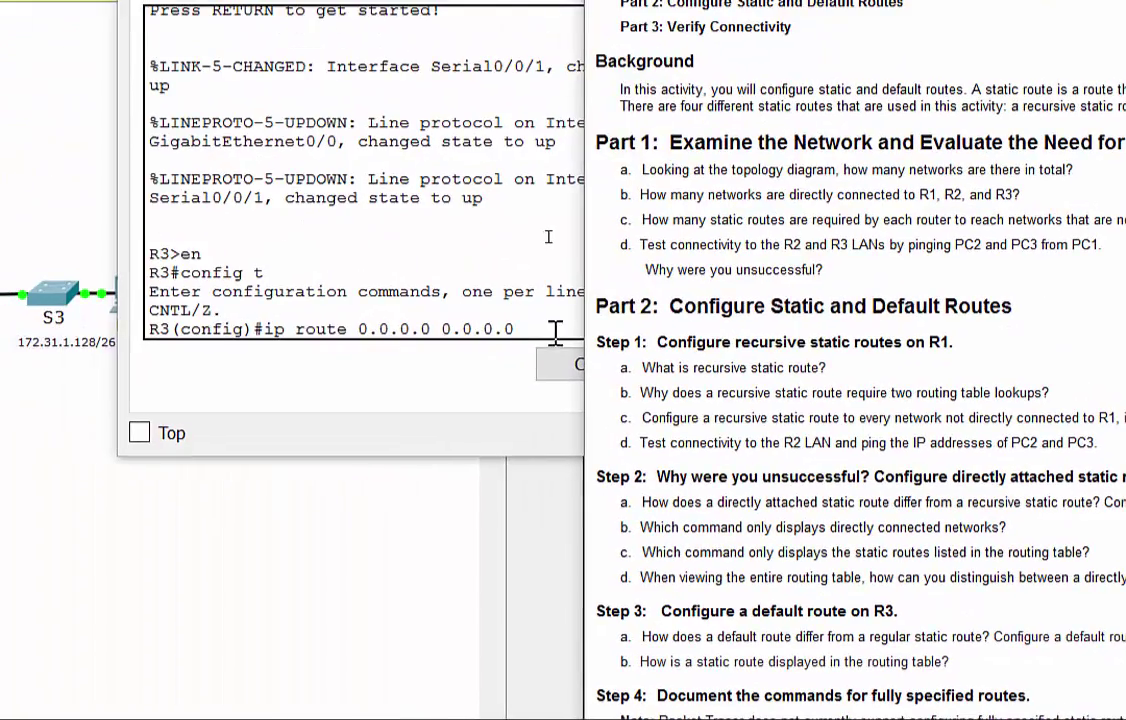
{"action": "left_click", "coordinate": [356, 338]}
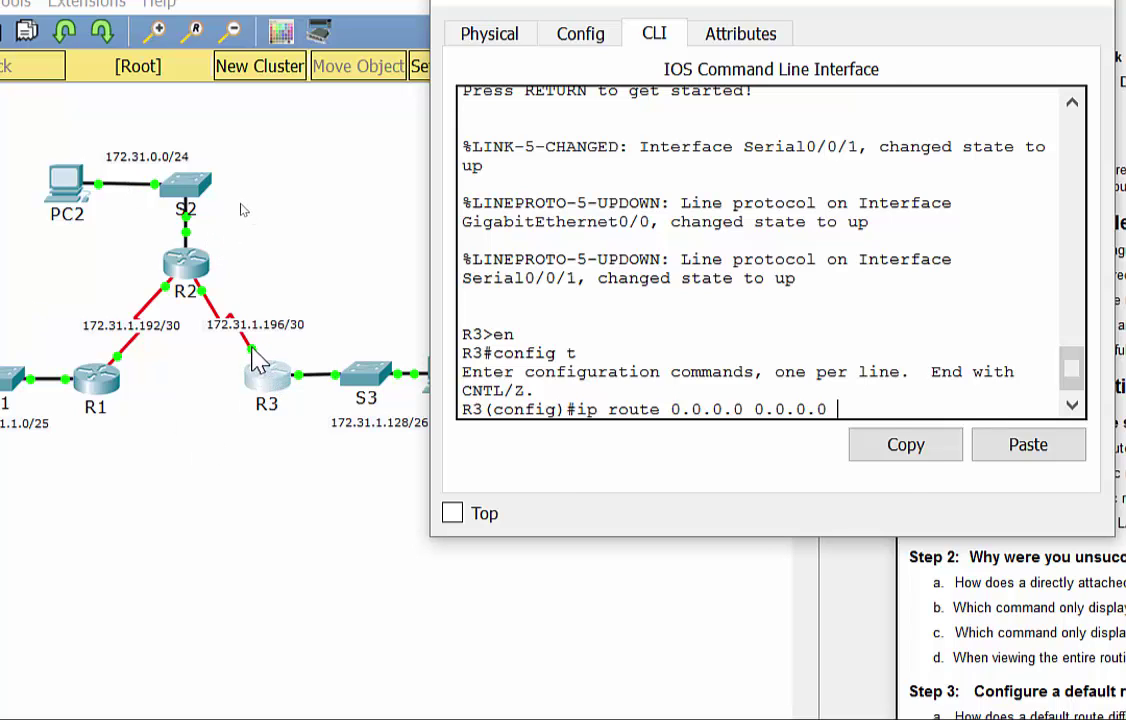
{"action": "left_click", "coordinate": [229, 307]}
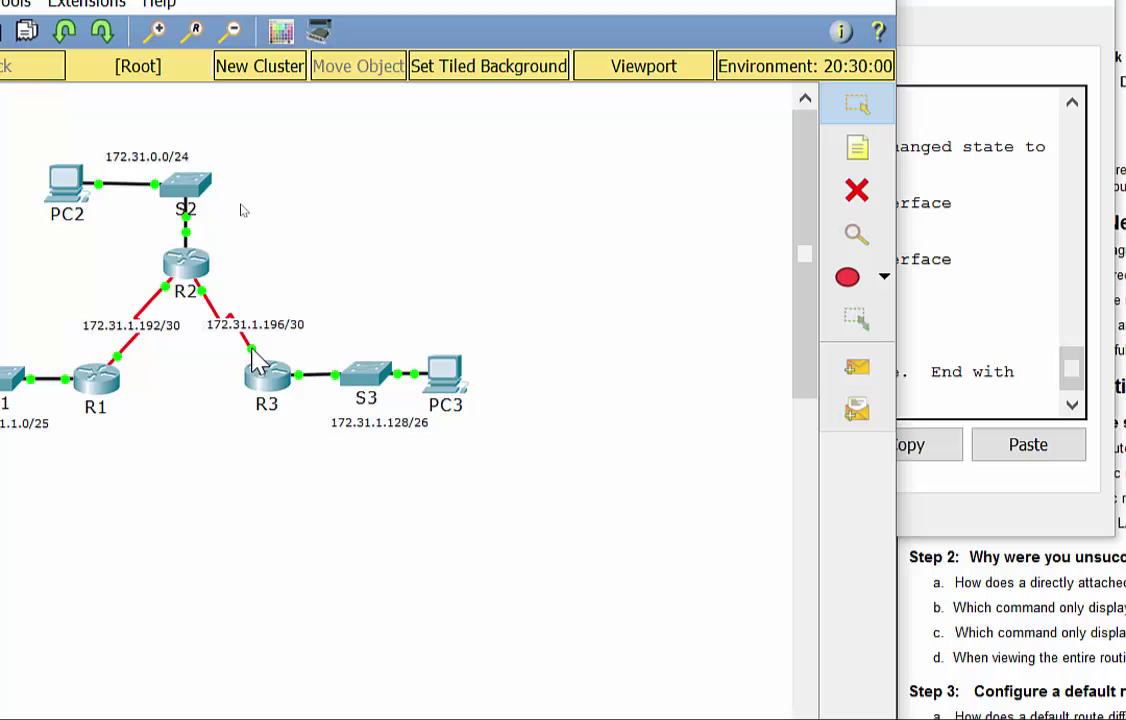
{"action": "mouse_move", "coordinate": [258, 365]}
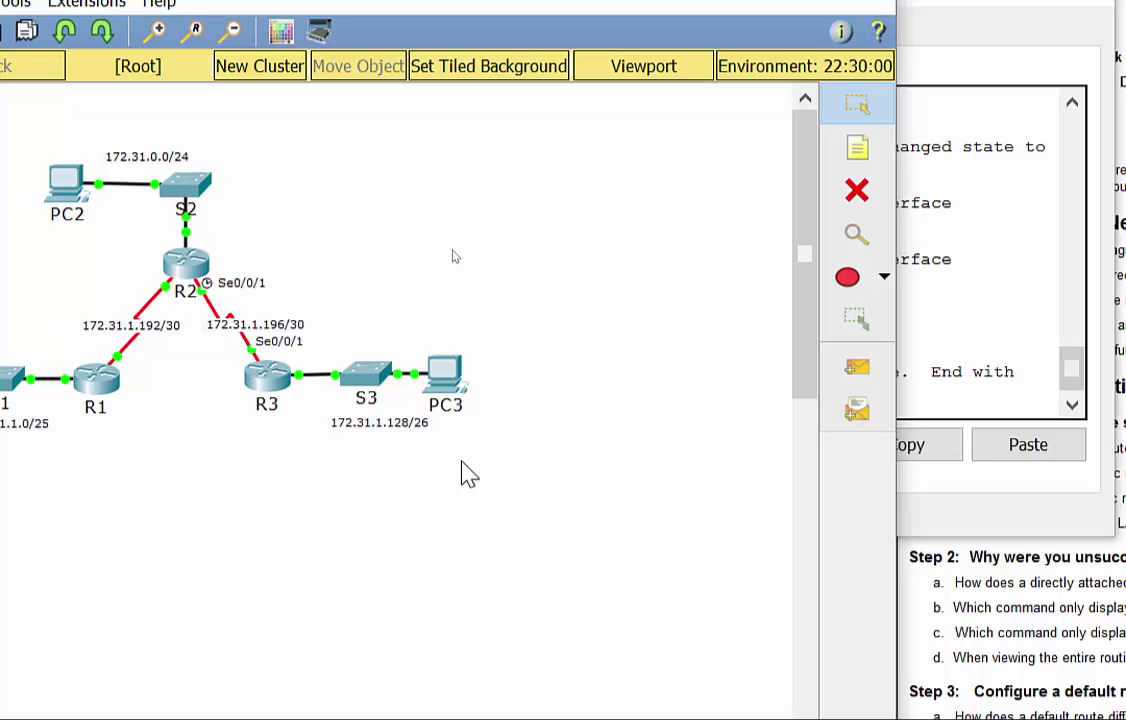
{"action": "left_click", "coordinate": [978, 398]}
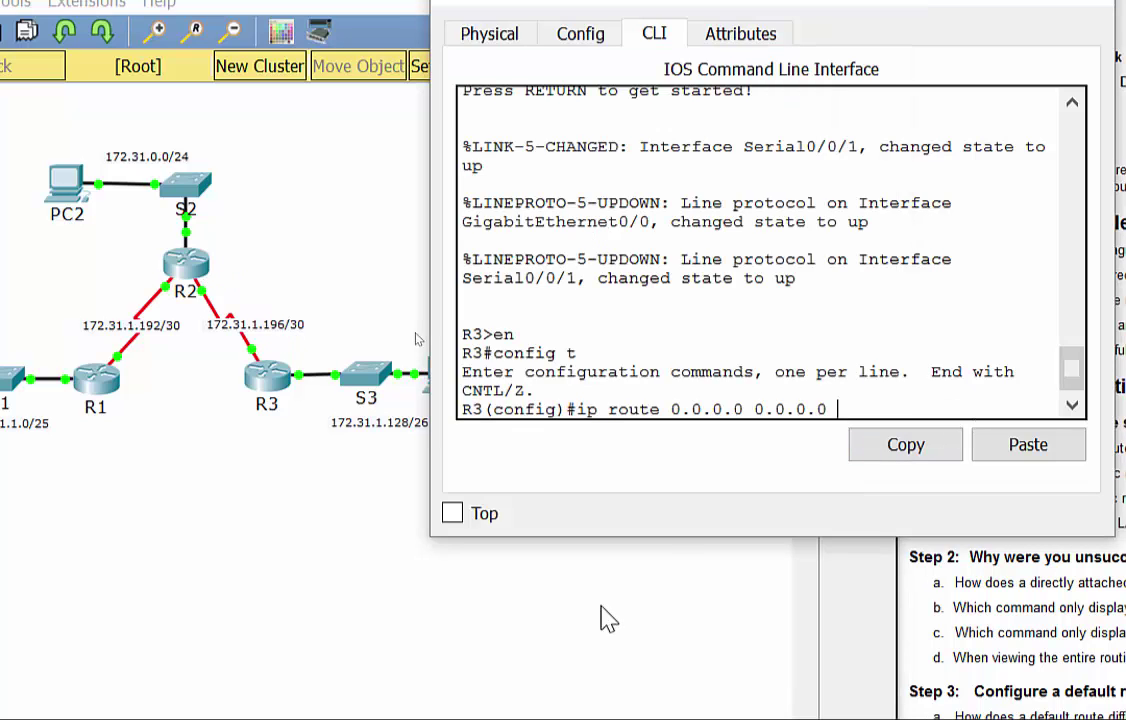
{"action": "type", "text": "s0/0/1"}
{"action": "key", "text": "Return"}
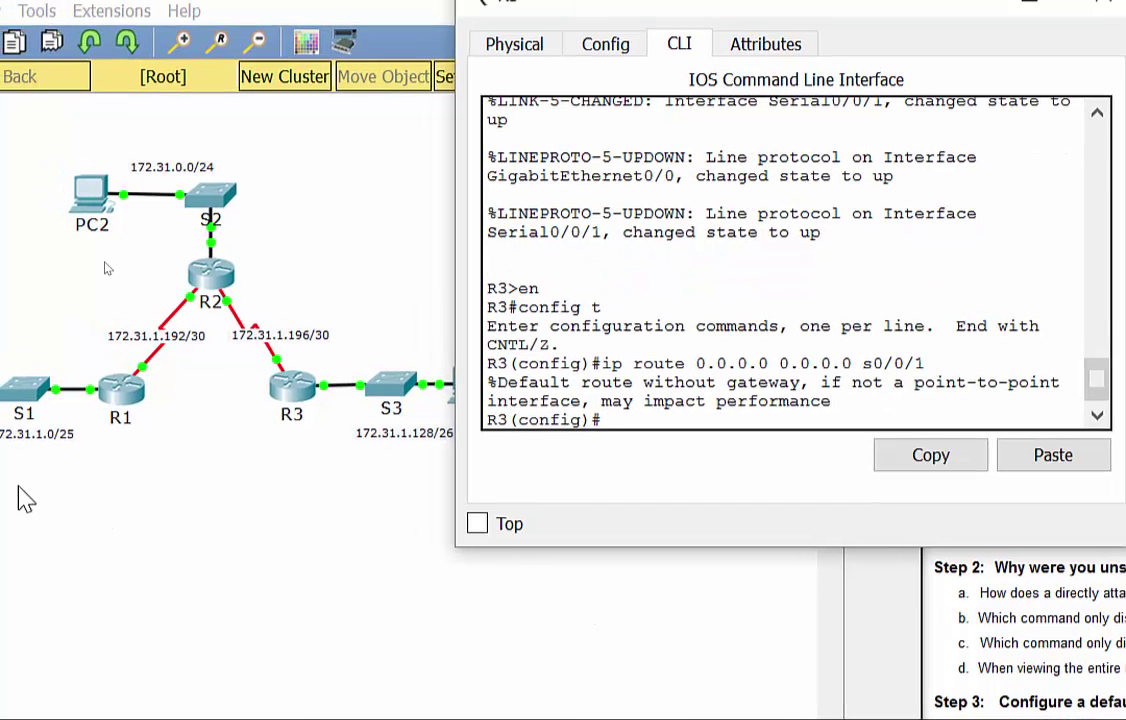
{"action": "left_click", "coordinate": [135, 482]}
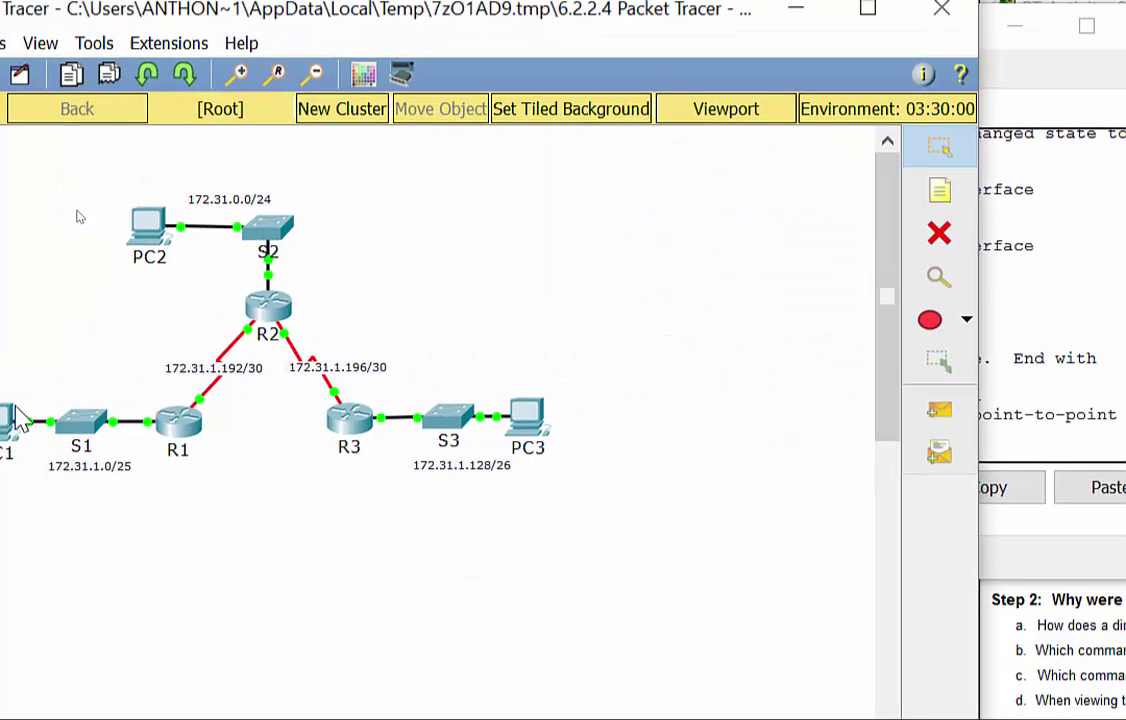
- Review R3's default route command in its command line against the topology, then bring the full topology back to the front
{"action": "mouse_move", "coordinate": [265, 340]}
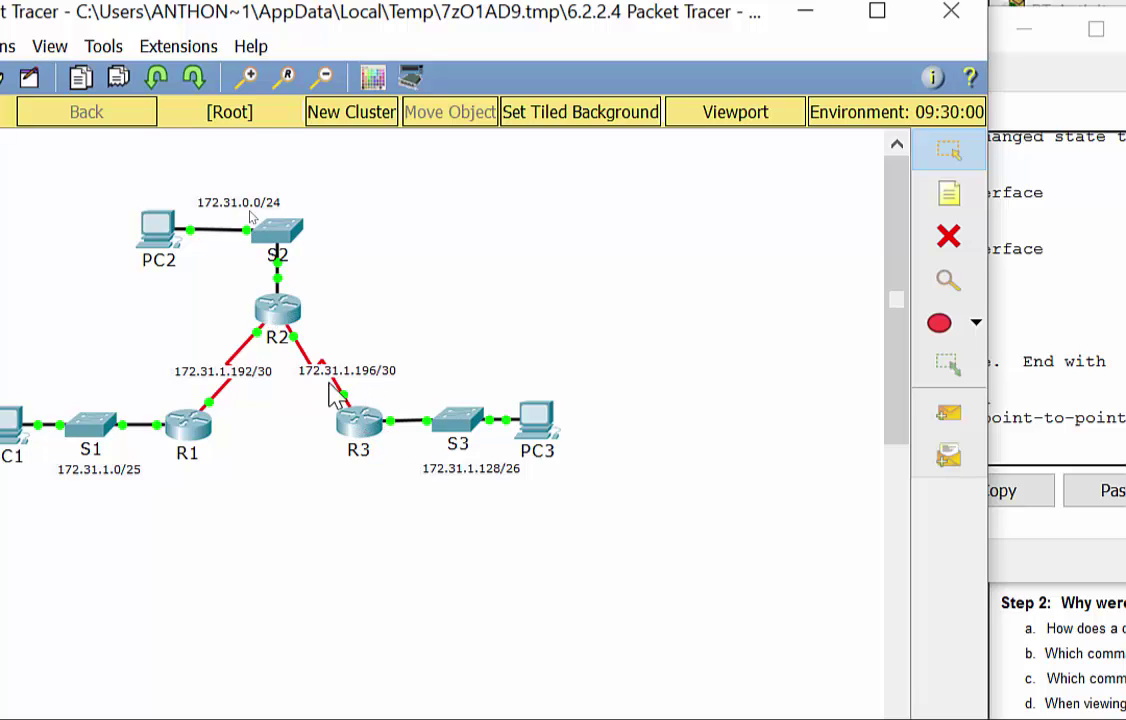
{"action": "left_click", "coordinate": [1005, 455]}
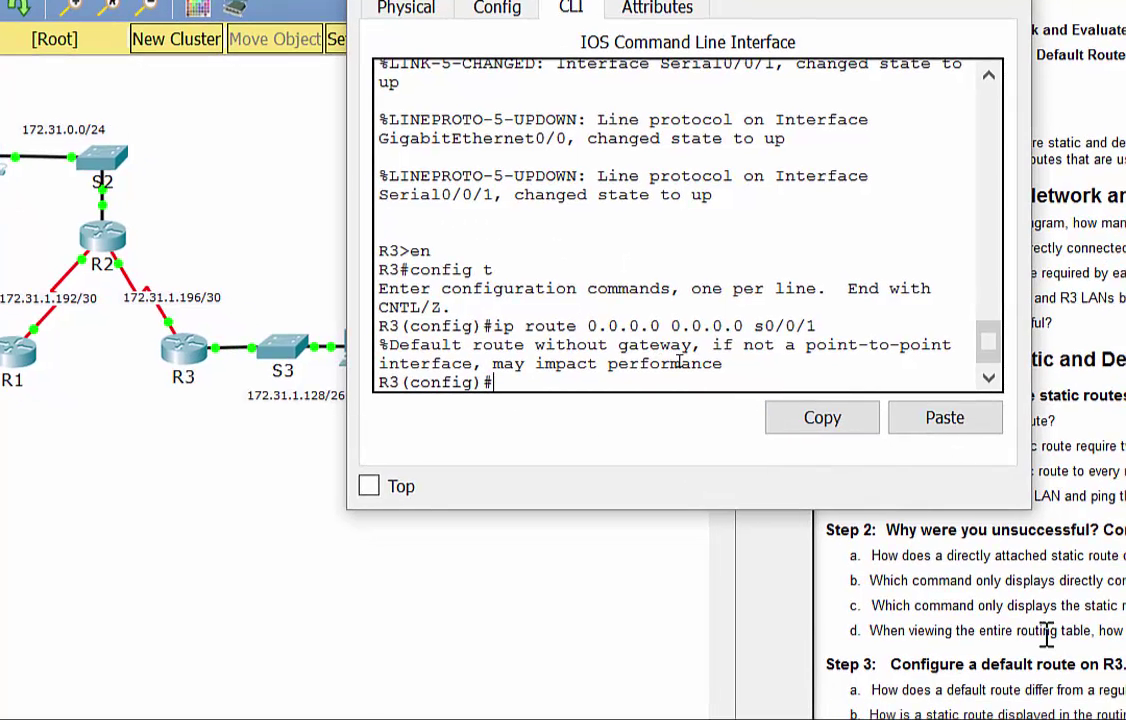
{"action": "left_click", "coordinate": [1046, 632]}
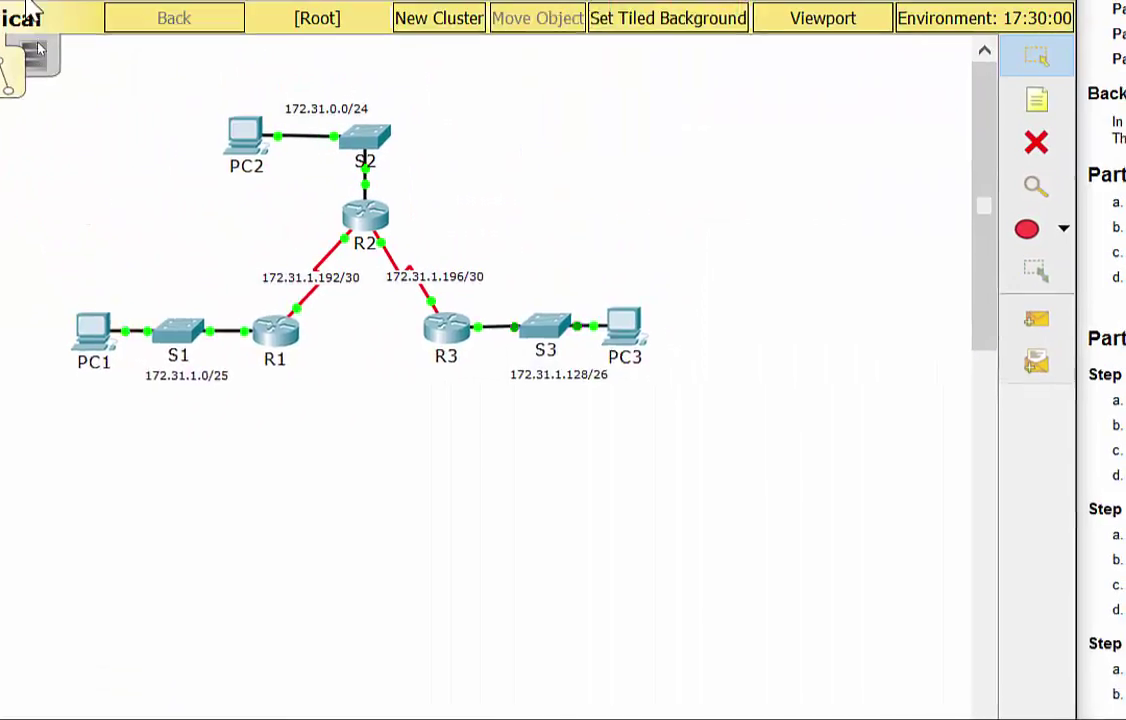
- Test connectivity with a simple PDU from PC3 to PC2, check its status in the PDU list and clear the list
{"action": "left_click", "coordinate": [1068, 201]}
{"action": "left_click", "coordinate": [603, 348]}
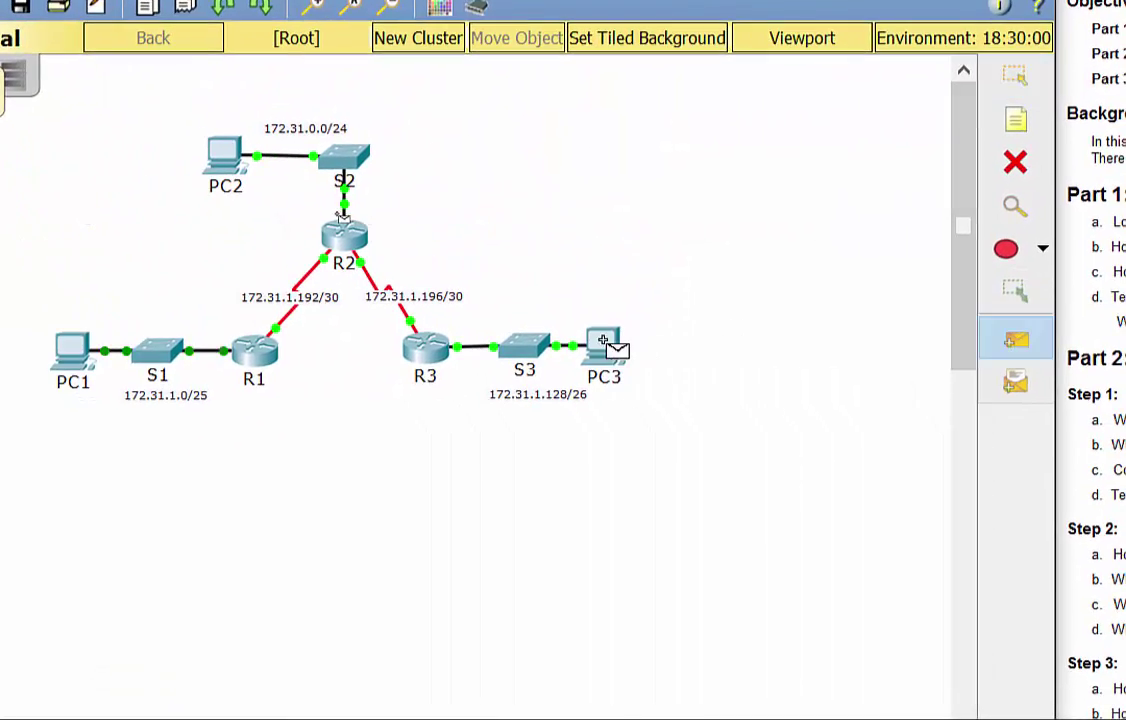
{"action": "left_click", "coordinate": [238, 157]}
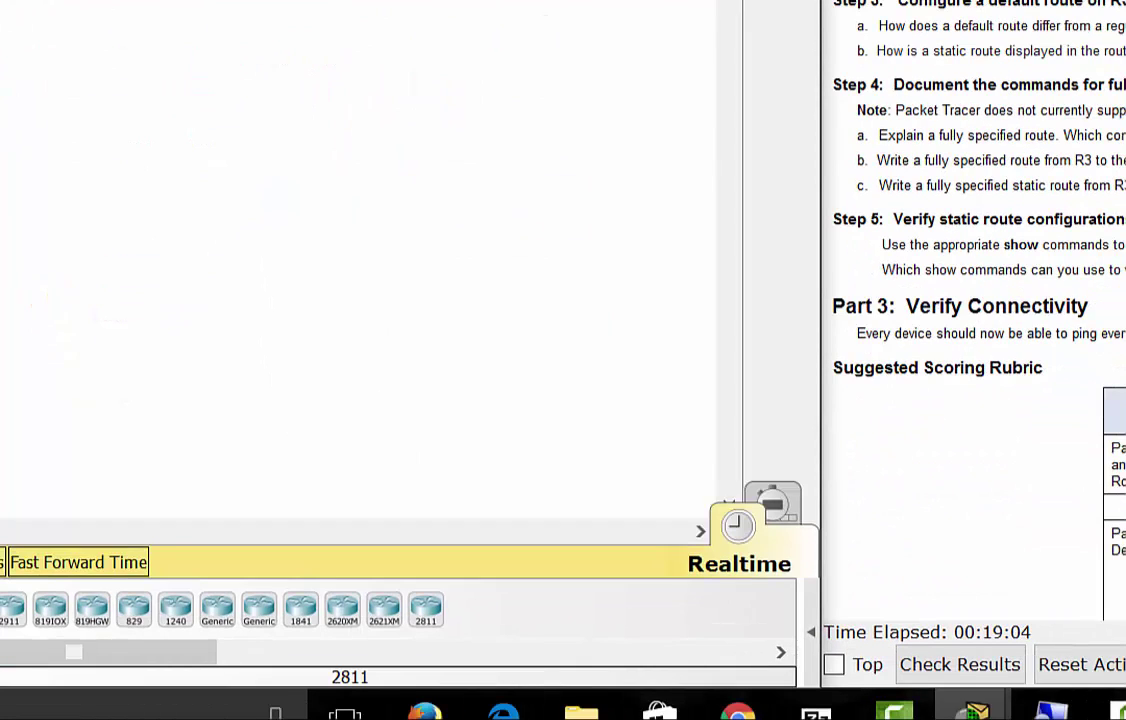
{"action": "left_click", "coordinate": [248, 390]}
{"action": "left_click", "coordinate": [248, 390]}
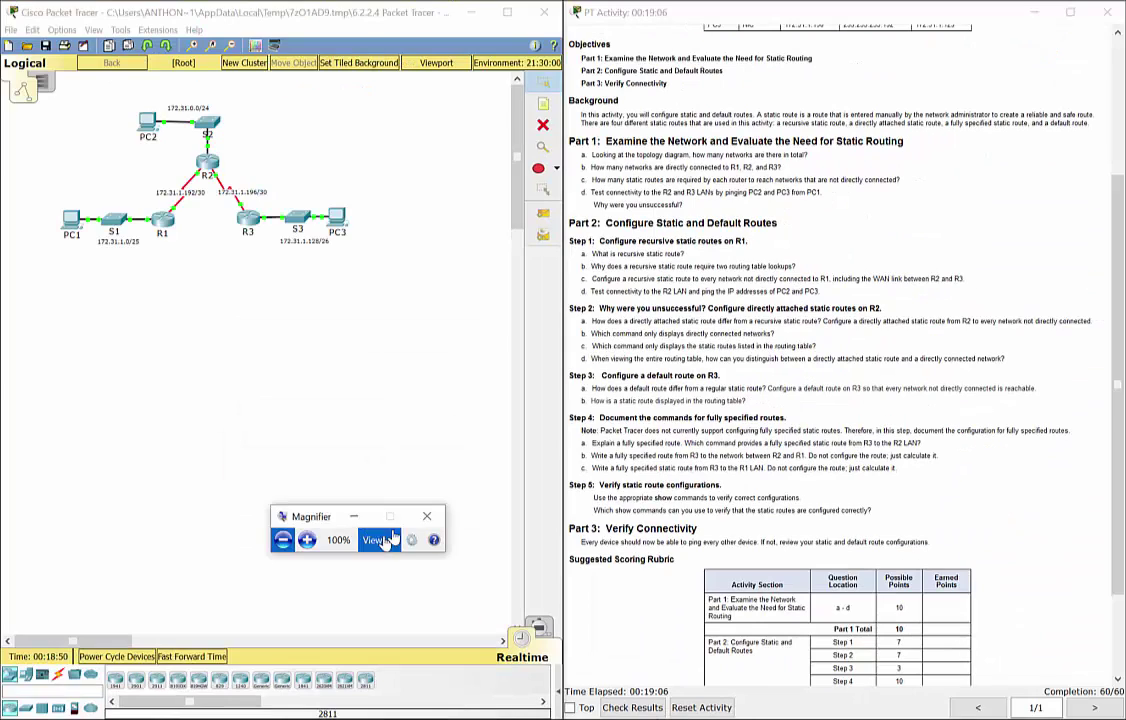
{"action": "left_click", "coordinate": [540, 698]}
{"action": "left_click", "coordinate": [450, 689]}
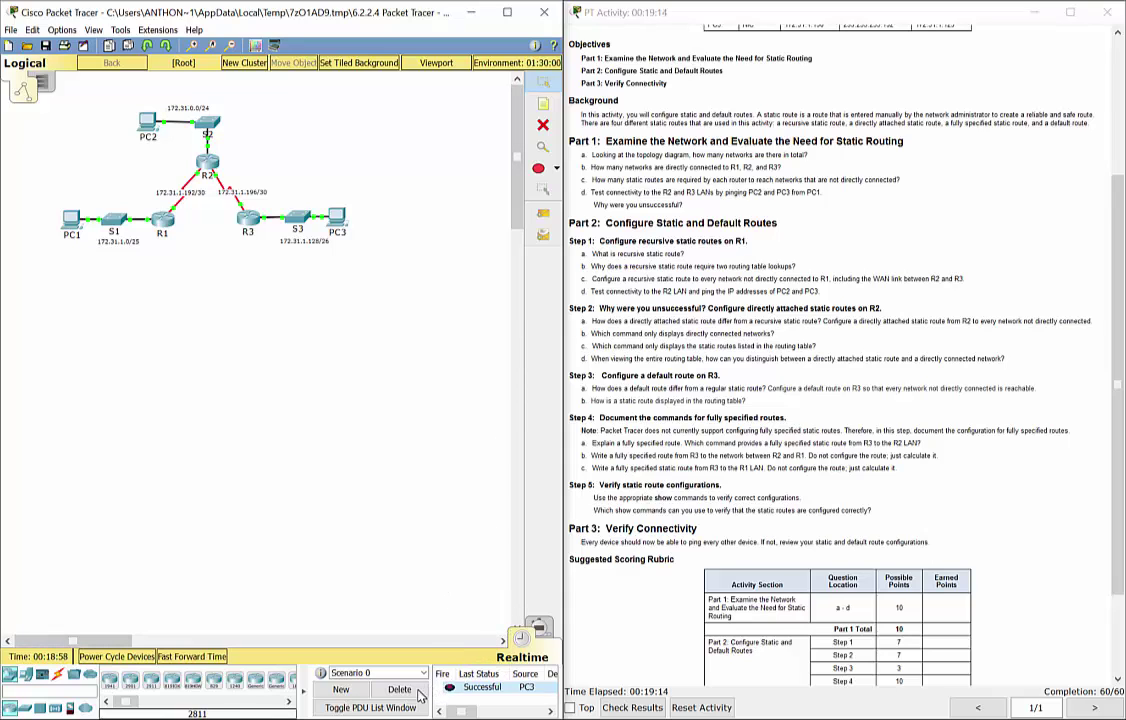
- Test connectivity with simple PDUs from PC1 to PC2 and from PC3 to PC2, and clear them by deleting Scenario 0
{"action": "left_click", "coordinate": [543, 213]}
{"action": "left_click", "coordinate": [66, 220]}
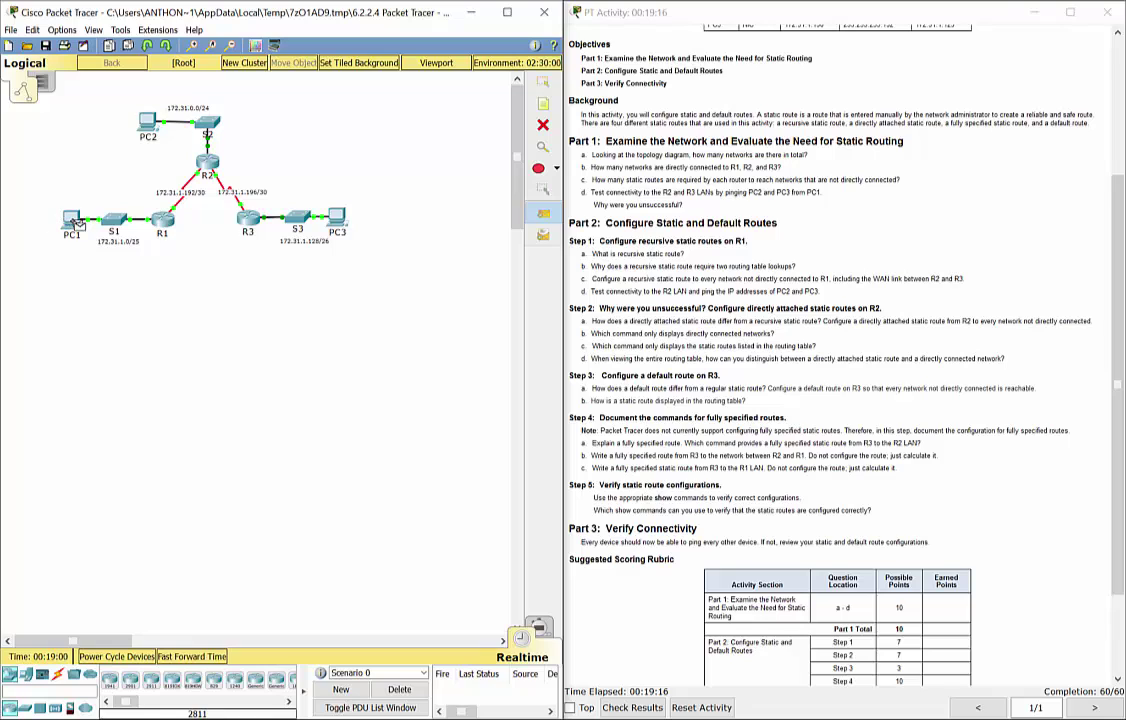
{"action": "left_click", "coordinate": [145, 118]}
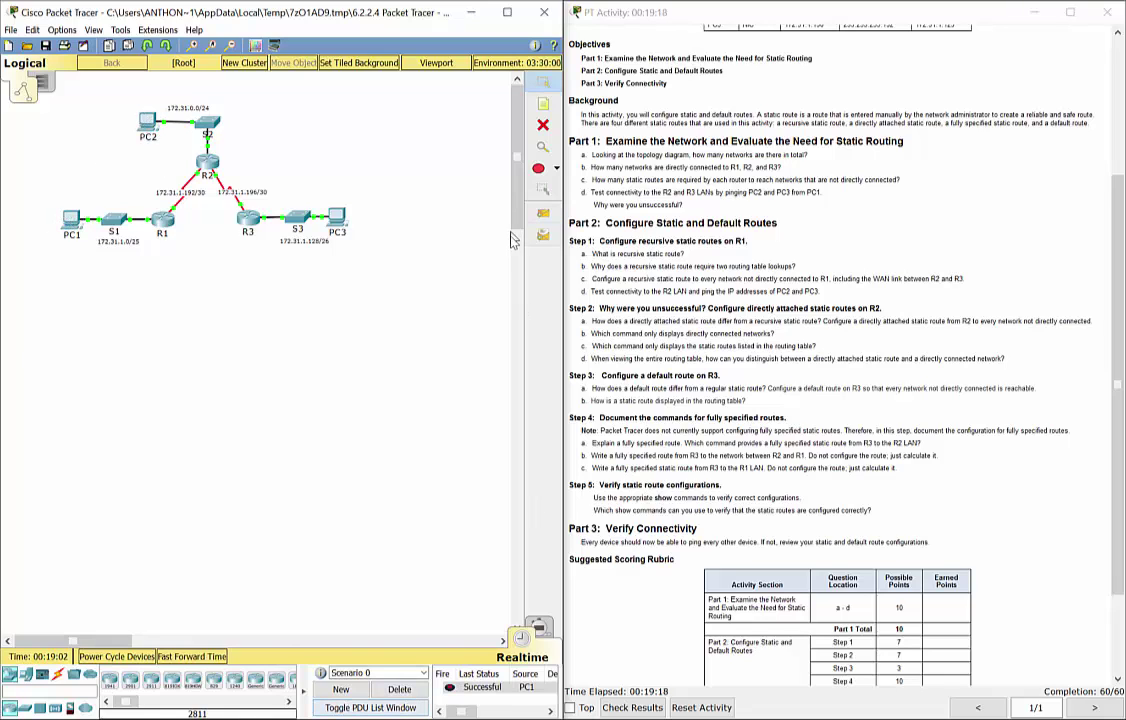
{"action": "left_click", "coordinate": [543, 213]}
{"action": "left_click", "coordinate": [338, 218]}
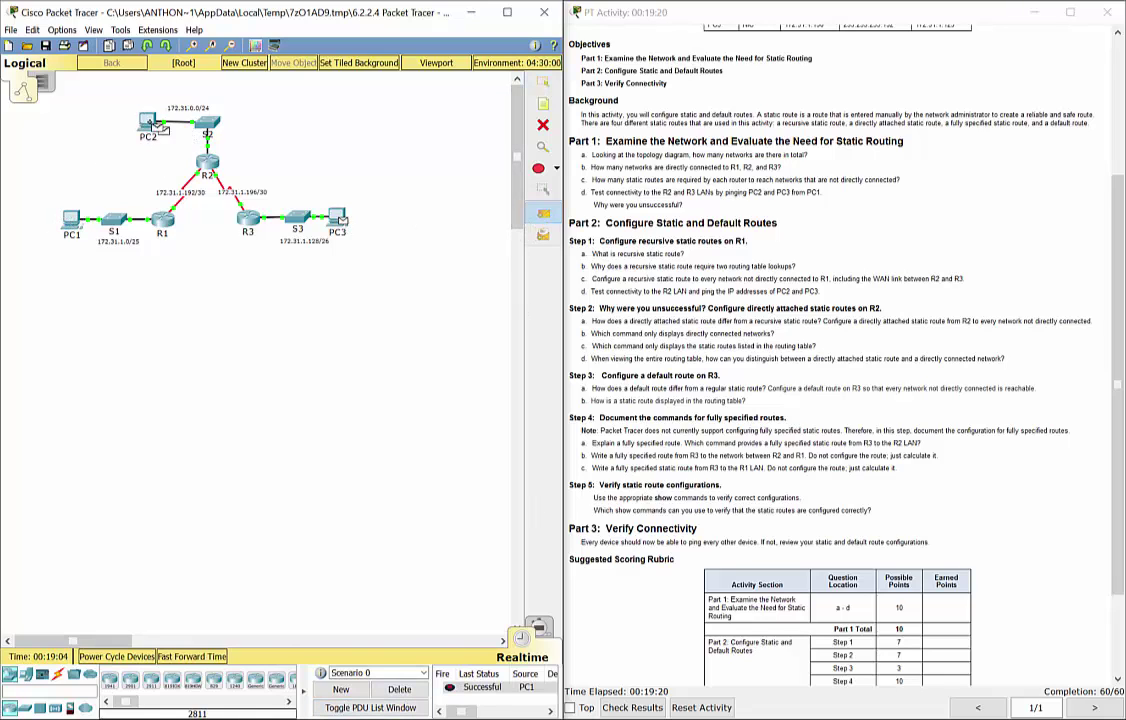
{"action": "left_click", "coordinate": [145, 118]}
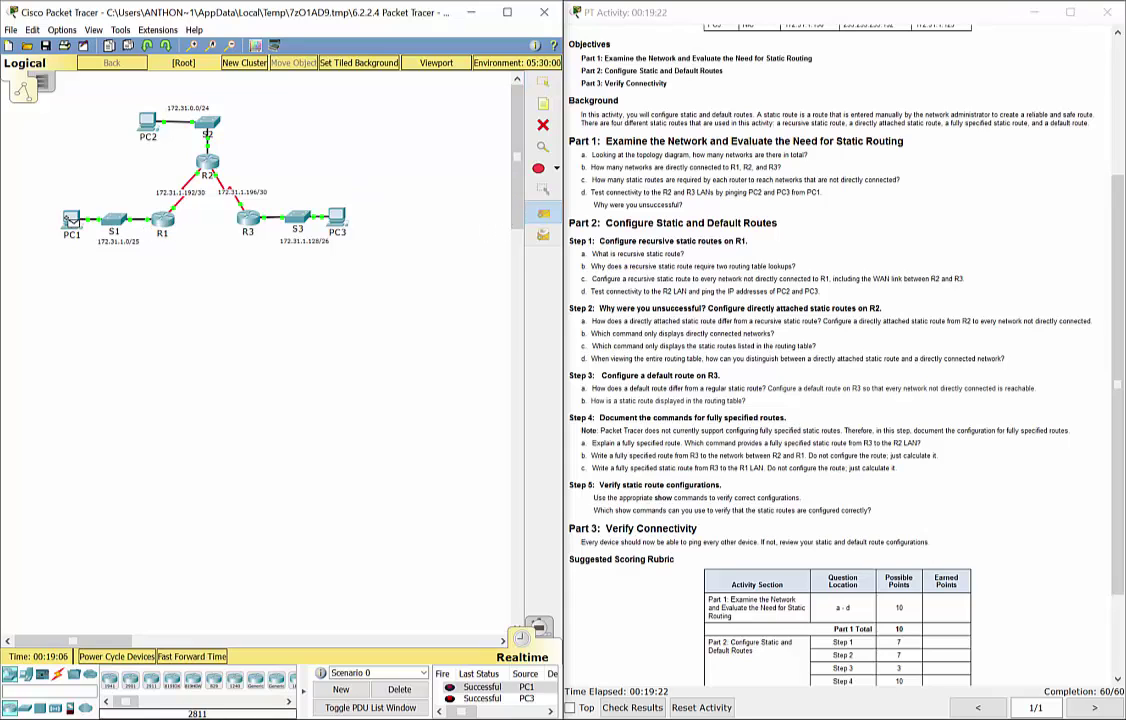
{"action": "left_click", "coordinate": [543, 81]}
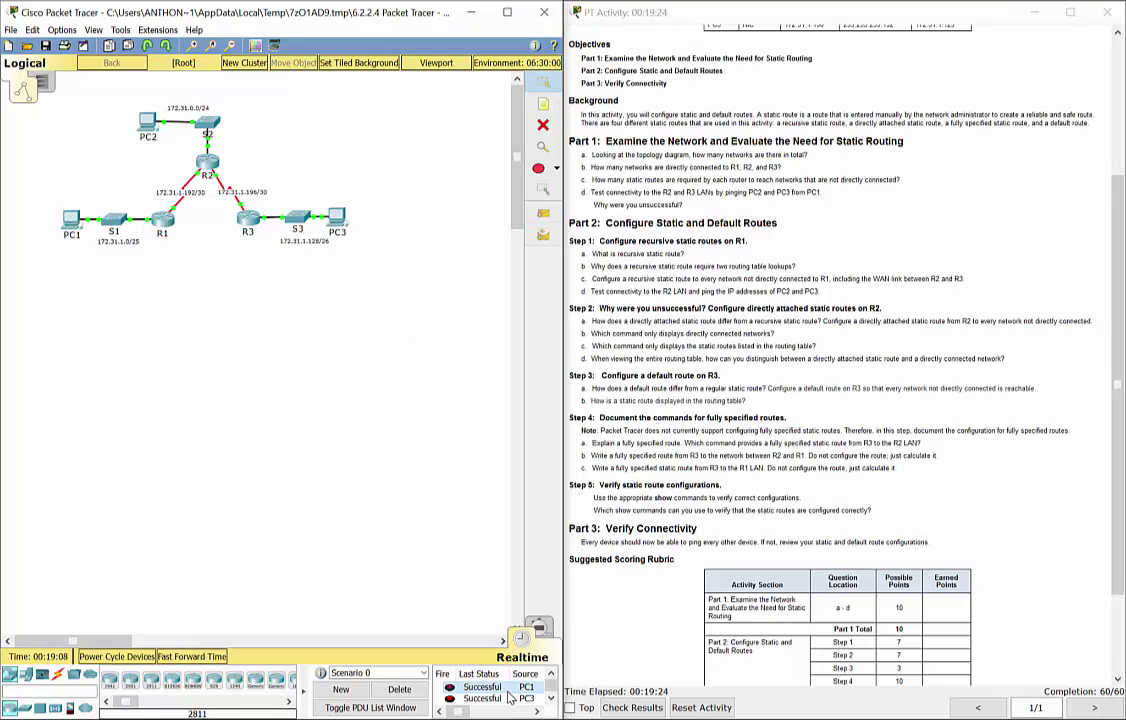
{"action": "left_click", "coordinate": [408, 692]}
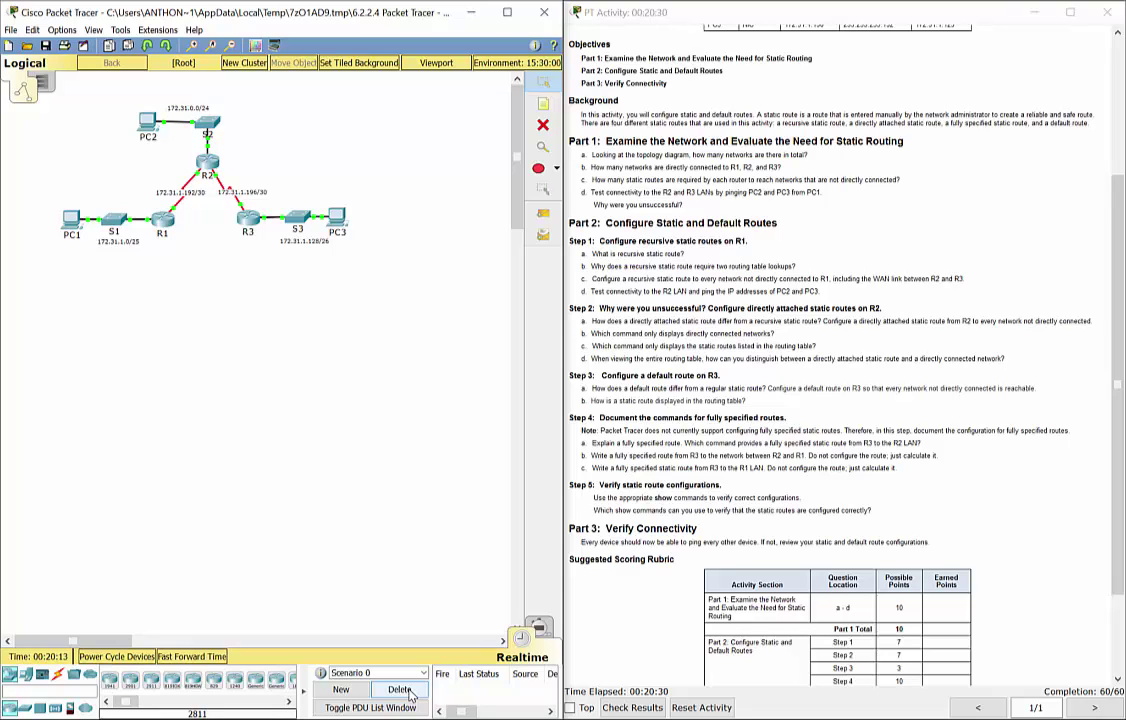
{"action": "left_click", "coordinate": [403, 691]}
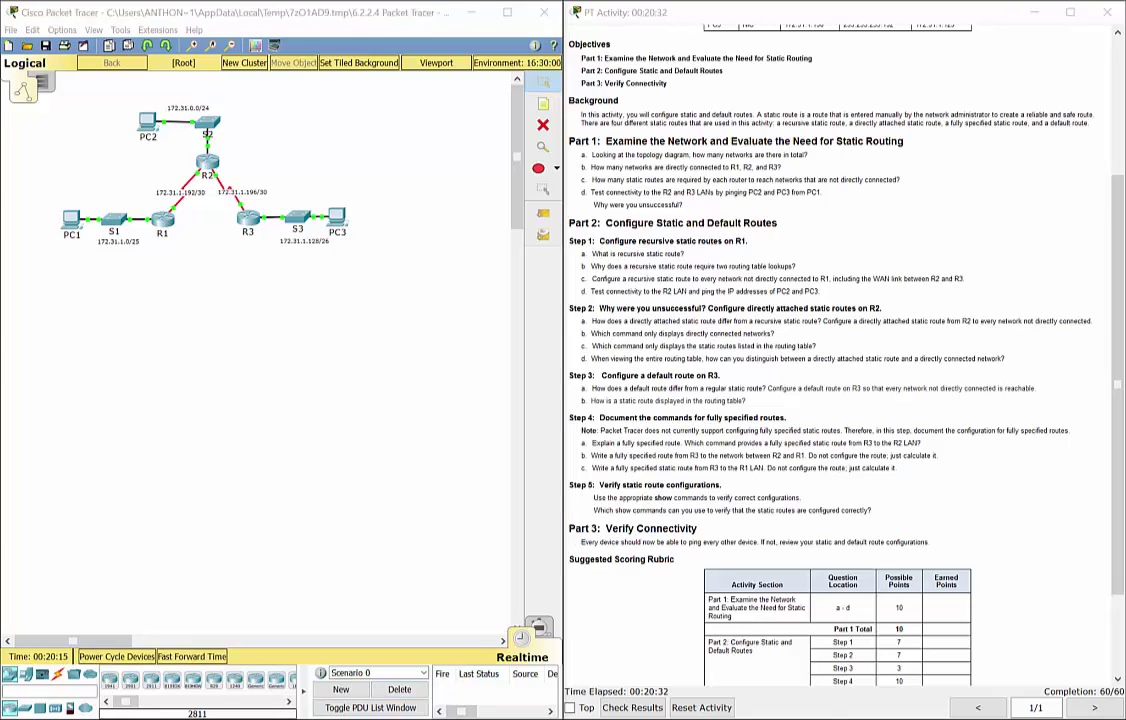